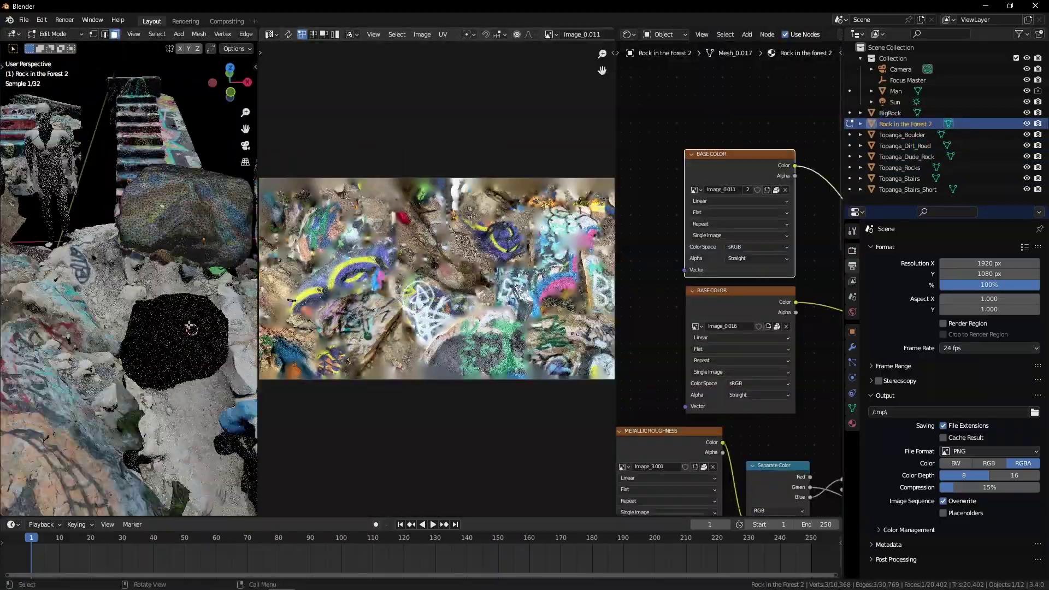
Select the whole mesh of Rock in the Forest 2 and open its UV Maps settings
{"action": "middle_click_drag", "start_coordinate": [152, 363], "coordinate": [196, 327]}
{"action": "key", "text": "a"}
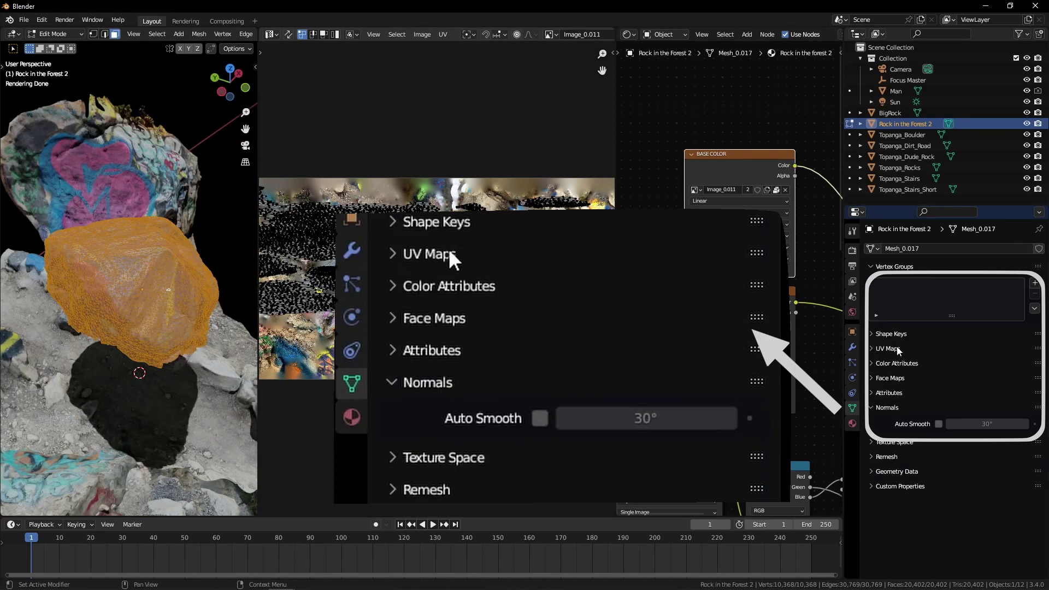
{"action": "left_click", "coordinate": [889, 348]}
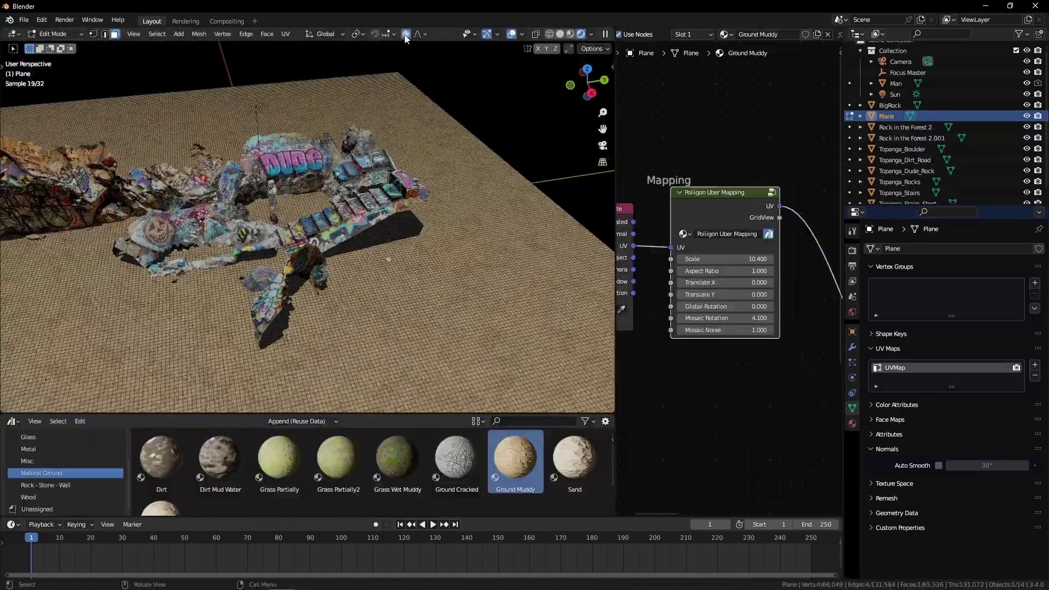
Reshape the Ground Muddy plane around the rock scans using proportional editing
{"action": "left_click", "coordinate": [421, 227]}
{"action": "left_click", "coordinate": [443, 192]}
{"action": "middle_click_drag", "start_coordinate": [443, 192], "coordinate": [312, 209]}
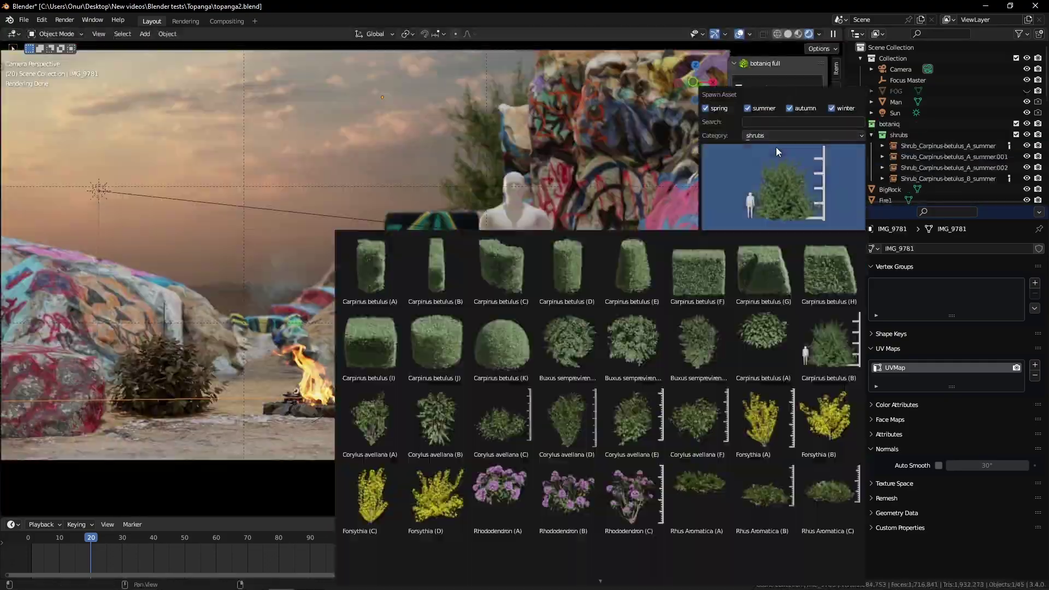
Spawn a deciduous tree and a Buxus sempervirens shrub from the botaniq asset library
{"action": "left_click", "coordinate": [780, 136]}
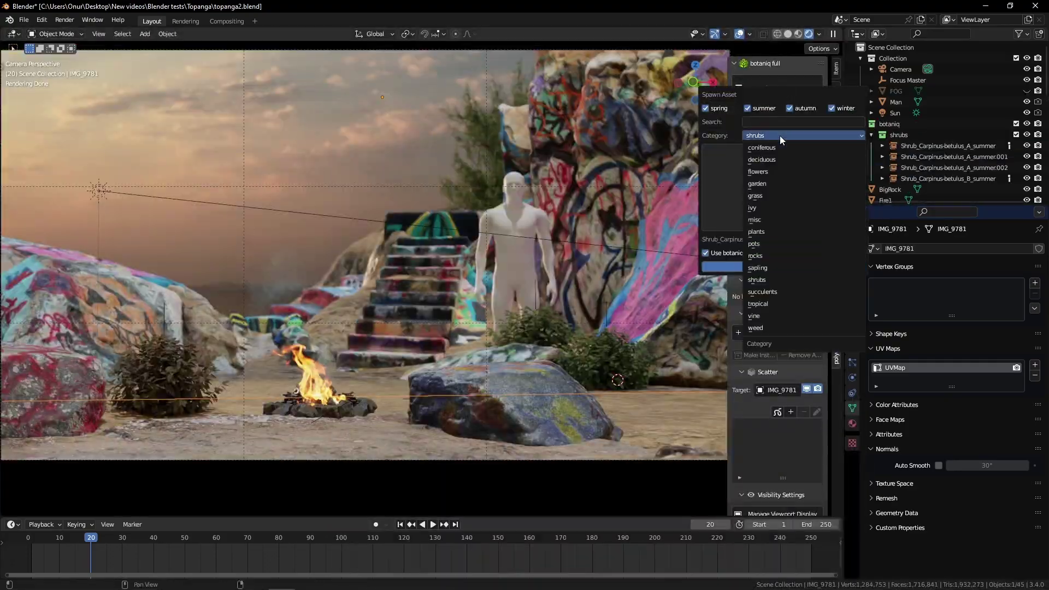
{"action": "left_click", "coordinate": [762, 159]}
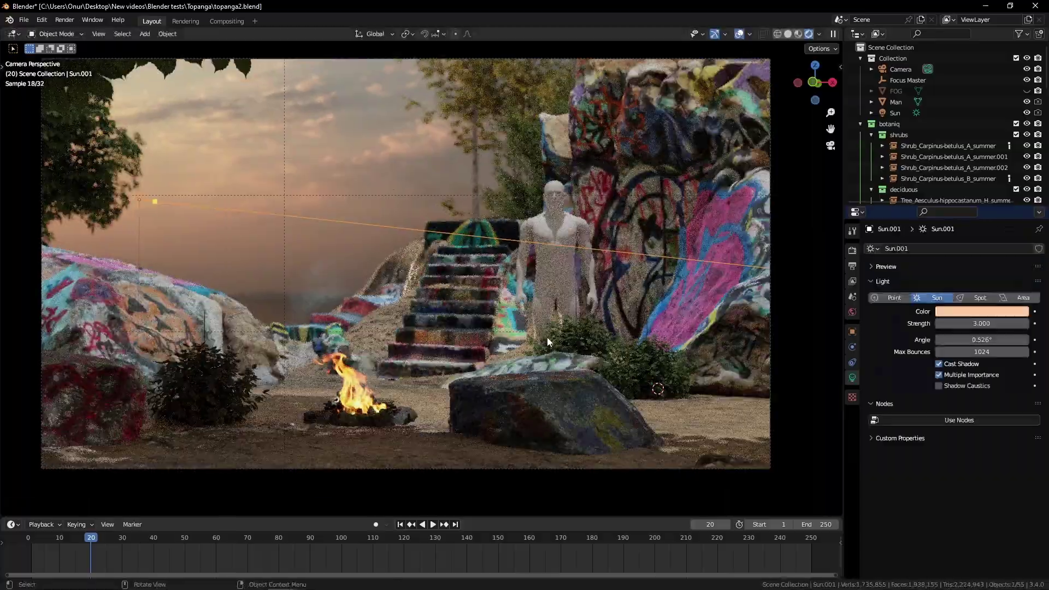
{"action": "left_click", "coordinate": [779, 136]}
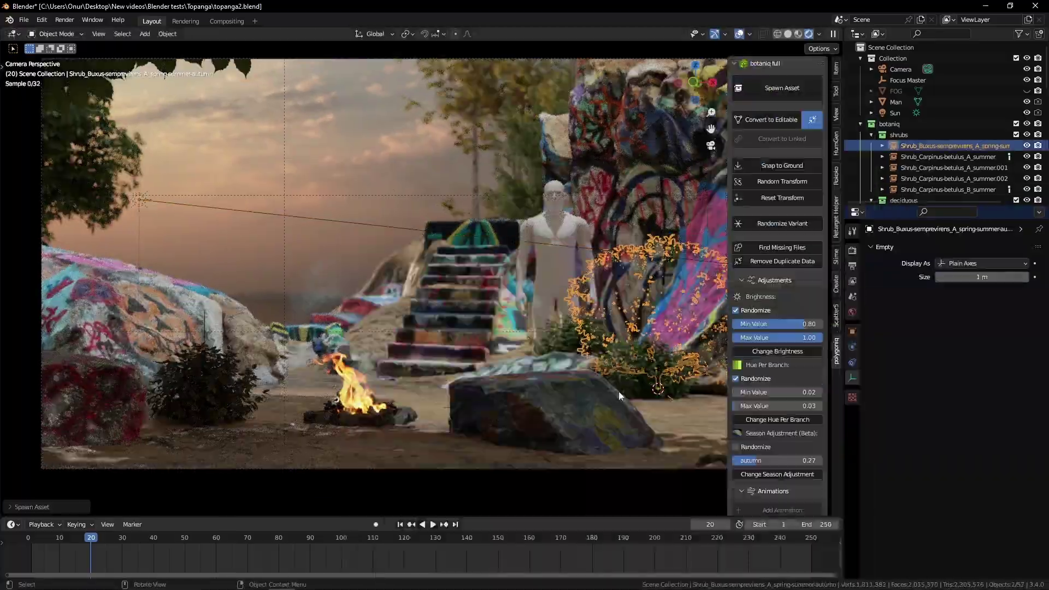
Switch the viewport shading to Rendered
{"action": "key", "text": "z"}
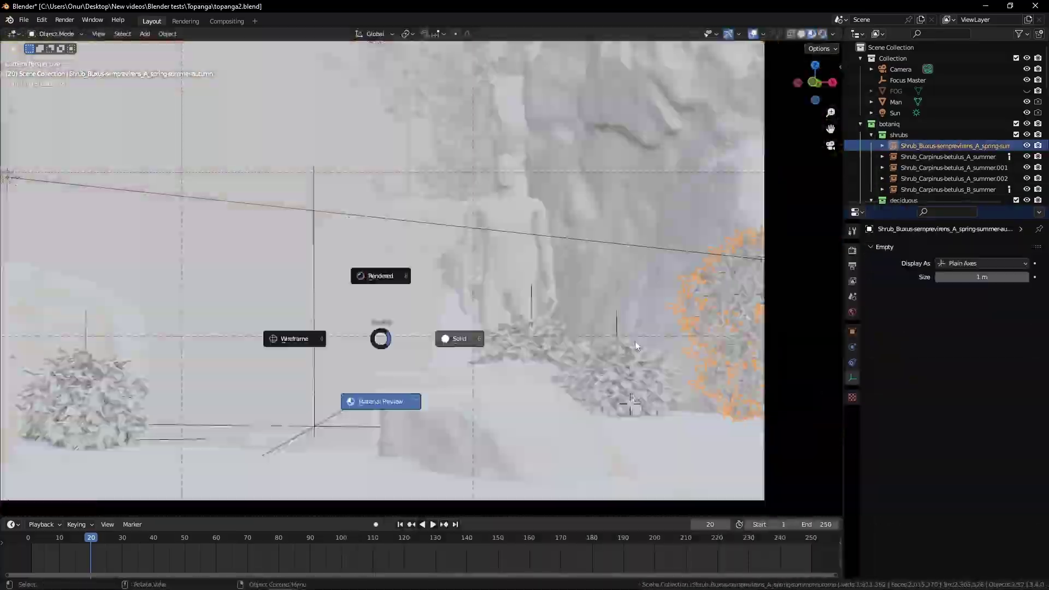
{"action": "left_click", "coordinate": [382, 274]}
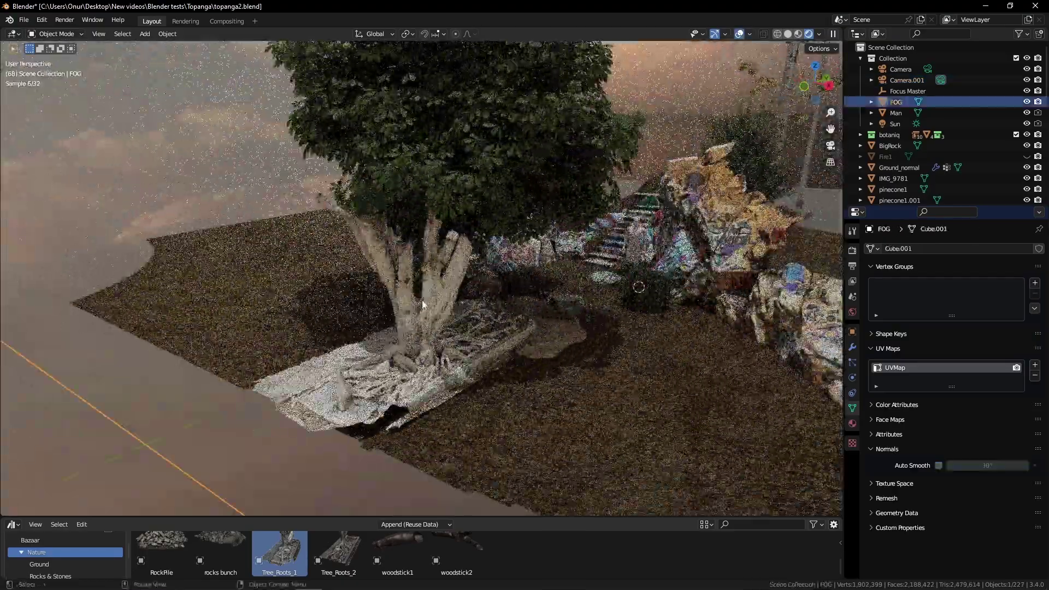
Lower the Tree_Roots_1 scan about 0.14 m along the global Z axis and rotate it about Z
{"action": "key", "text": "g"}
{"action": "key", "text": "z"}
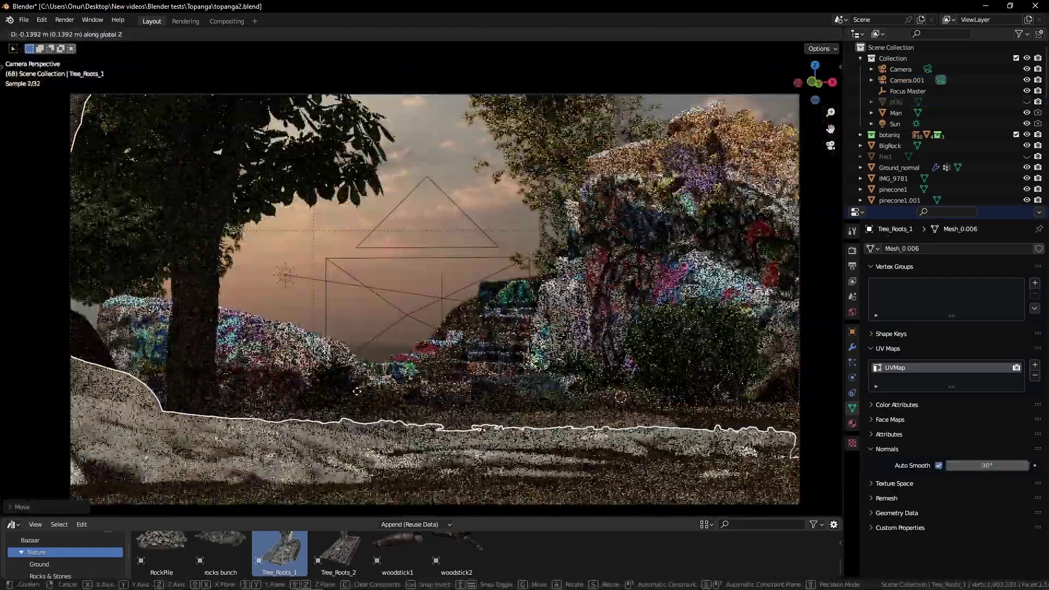
{"action": "left_click", "coordinate": [357, 392]}
{"action": "middle_click_drag", "start_coordinate": [357, 391], "coordinate": [522, 412]}
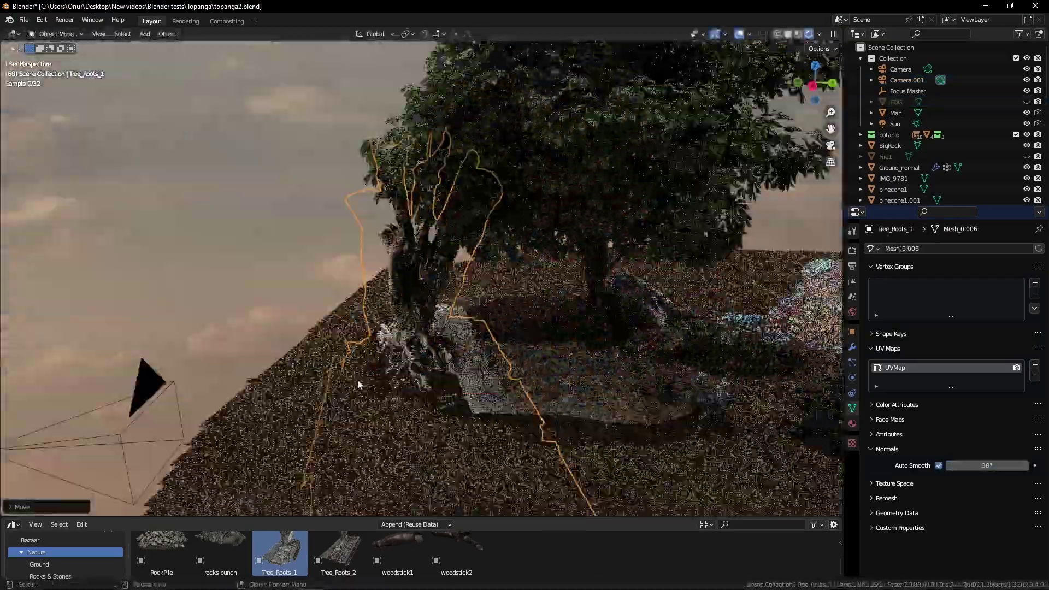
{"action": "key", "text": "r"}
{"action": "key", "text": "z"}
{"action": "left_click", "coordinate": [432, 307]}
{"action": "middle_click_drag", "start_coordinate": [432, 306], "coordinate": [431, 316]}
Isolate Tree_Roots_1 and open its mesh for editing in wireframe display
{"action": "key", "text": "slash"}
{"action": "key", "text": "Tab"}
{"action": "key", "text": "shift+z"}
{"action": "scroll", "coordinate": [523, 333], "scroll_direction": "up", "scroll_amount": 5}
{"action": "mouse_move", "coordinate": [522, 333]}
{"action": "middle_mouse_down"}
{"action": "mouse_move", "coordinate": [468, 366]}
{"action": "mouse_move", "coordinate": [539, 322]}
{"action": "middle_mouse_up"}
Circle-select the unwanted trunk area of the Tree_Roots_1 mesh and delete its vertices
{"action": "key", "text": "c"}
{"action": "left_click", "coordinate": [554, 312]}
{"action": "left_click_drag", "start_coordinate": [554, 312], "coordinate": [511, 324]}
{"action": "key", "text": "Escape"}
{"action": "middle_click_drag", "start_coordinate": [511, 324], "coordinate": [465, 350]}
{"action": "key", "text": "KP_7"}
{"action": "key", "text": "c"}
{"action": "scroll", "coordinate": [426, 227], "scroll_direction": "down", "scroll_amount": 8}
{"action": "left_click_drag", "start_coordinate": [426, 226], "coordinate": [143, 275]}
{"action": "left_click_drag", "start_coordinate": [443, 256], "coordinate": [257, 257]}
{"action": "key", "text": "Escape"}
{"action": "key", "text": "v"}
{"action": "key", "text": "x"}
{"action": "key", "text": "v"}
Circle-select another unwanted area of the Tree_Roots_1 mesh from a new angle and delete its vertices
{"action": "scroll", "coordinate": [443, 257], "scroll_direction": "down", "scroll_amount": 3}
{"action": "middle_click_drag", "start_coordinate": [443, 257], "coordinate": [590, 273]}
{"action": "key", "text": "c"}
{"action": "left_click_drag", "start_coordinate": [529, 350], "coordinate": [272, 293]}
{"action": "key", "text": "Escape"}
{"action": "key", "text": "x"}
{"action": "key", "text": "v"}
Show the full scene again through the camera and switch the viewport shading to Rendered
{"action": "key", "text": "KP_0"}
{"action": "key", "text": "slash"}
{"action": "key", "text": "z"}
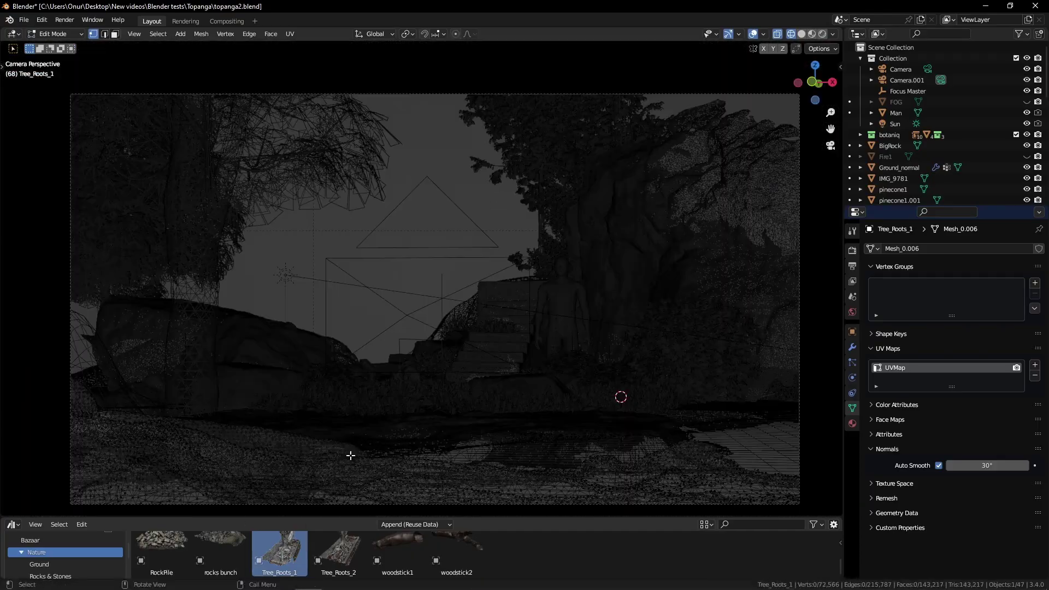
{"action": "left_click", "coordinate": [369, 324]}
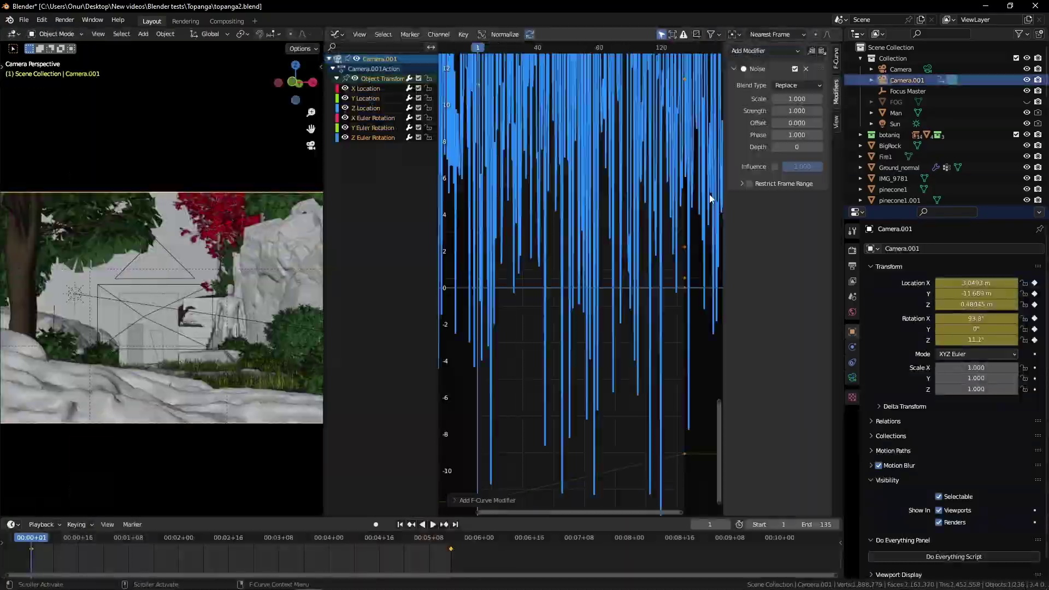
{"action": "key", "text": "Home"}
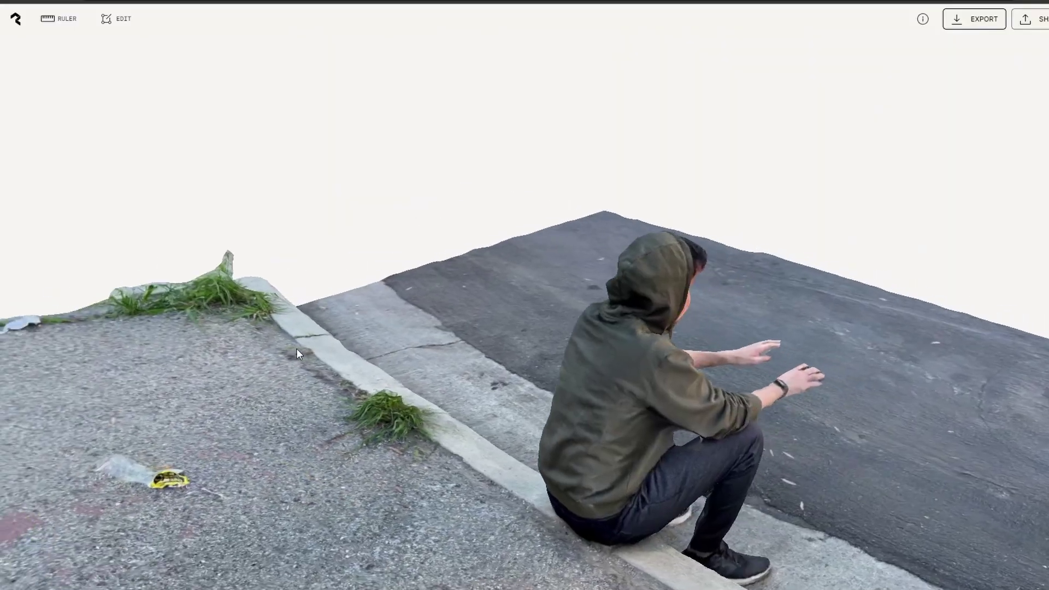
{"action": "left_click_drag", "start_coordinate": [296, 349], "coordinate": [562, 337]}
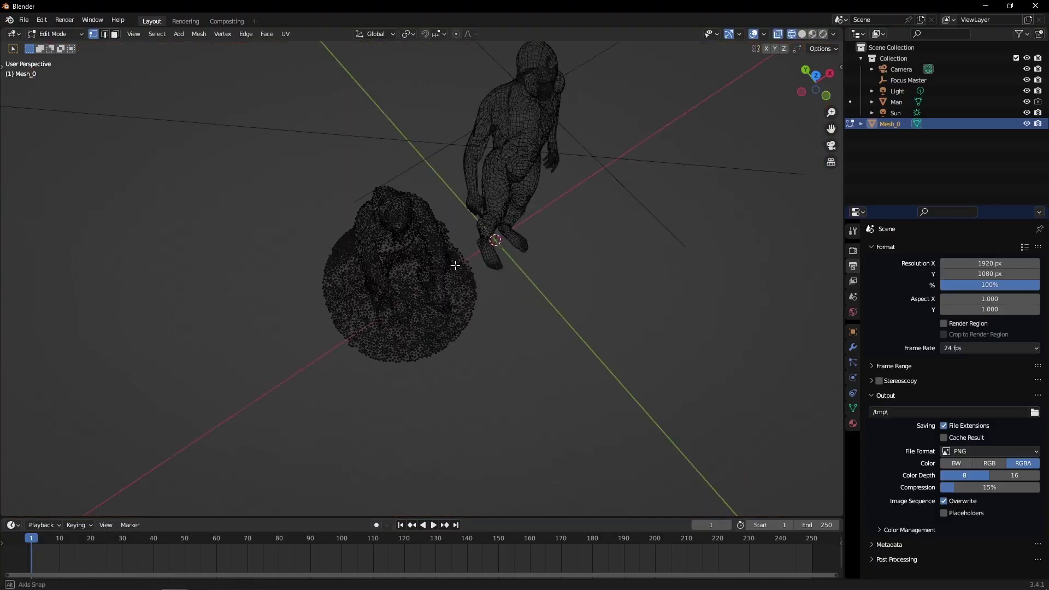
{"action": "middle_click_drag", "start_coordinate": [456, 265], "coordinate": [469, 246]}
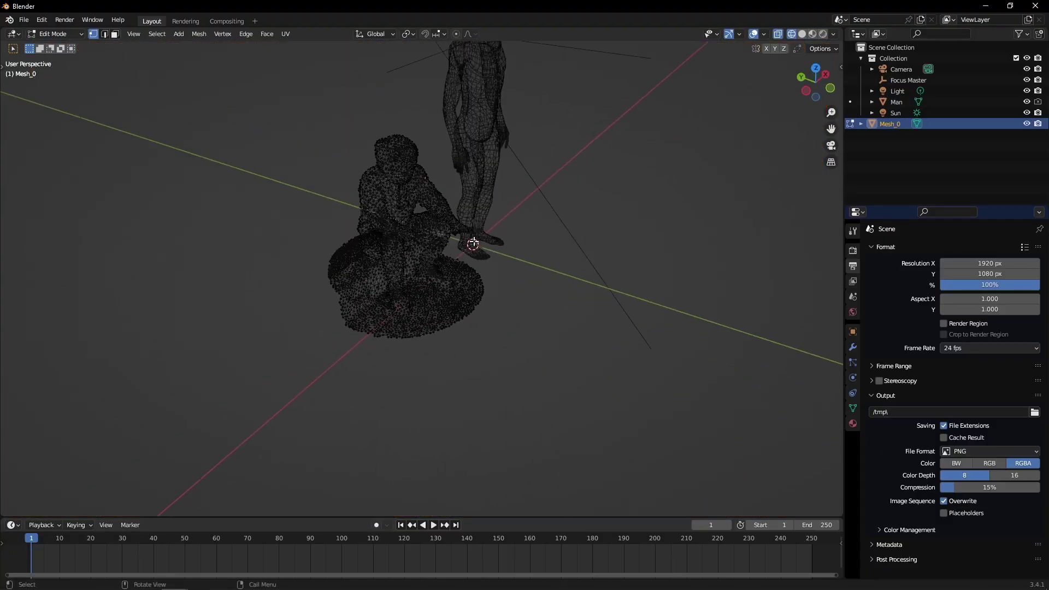
{"action": "scroll", "coordinate": [438, 310], "scroll_direction": "up", "scroll_amount": 4}
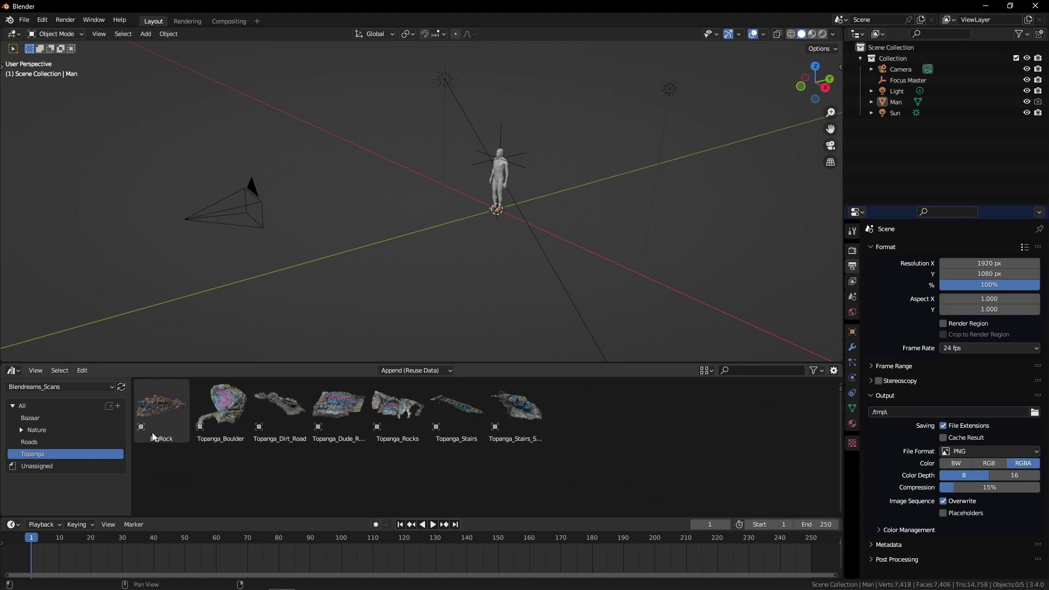
Place the Topanga_Stairs and Topanga_Rocks scans from the asset library's Topanga catalog into the scene
{"action": "left_click_drag", "start_coordinate": [456, 410], "coordinate": [523, 309]}
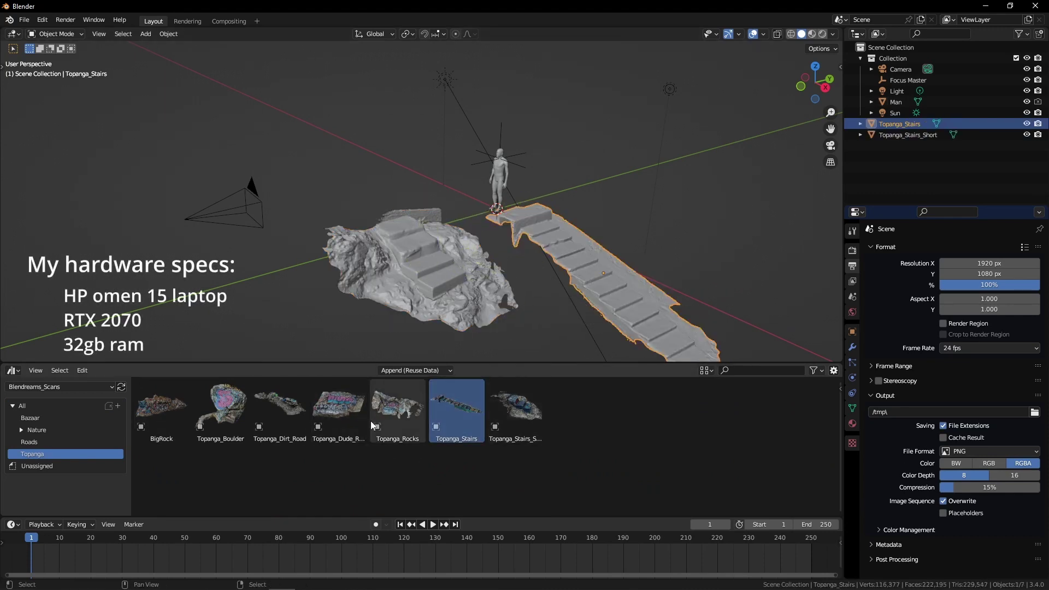
{"action": "left_click_drag", "start_coordinate": [371, 338], "coordinate": [371, 338]}
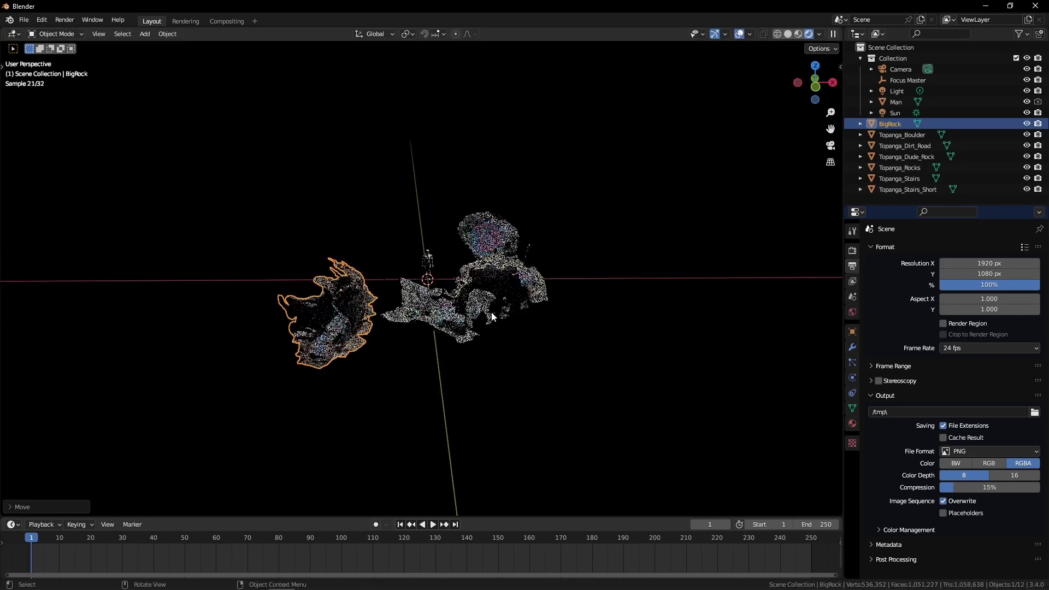
Move Topanga_Boulder to the upper end of the Topanga_Stairs scan
{"action": "middle_click_drag", "start_coordinate": [492, 312], "coordinate": [457, 346]}
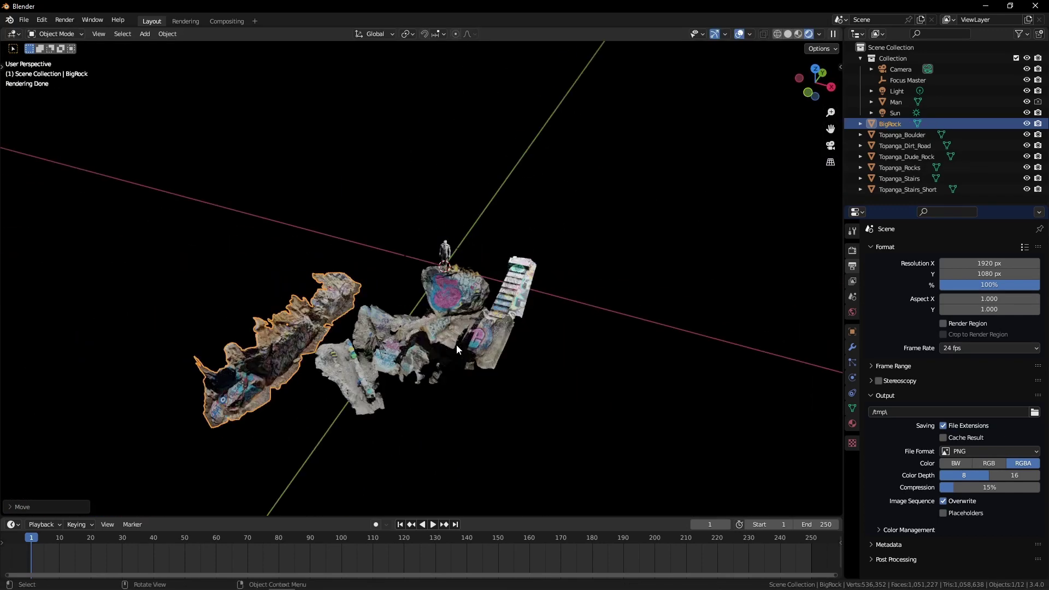
{"action": "mouse_move", "coordinate": [292, 581]}
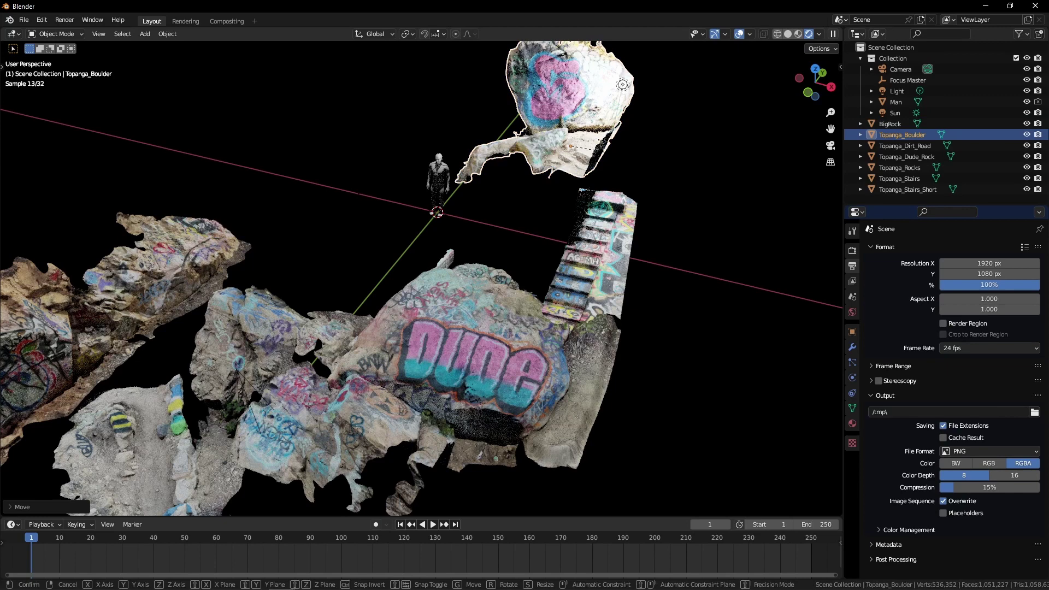
{"action": "left_click", "coordinate": [634, 299]}
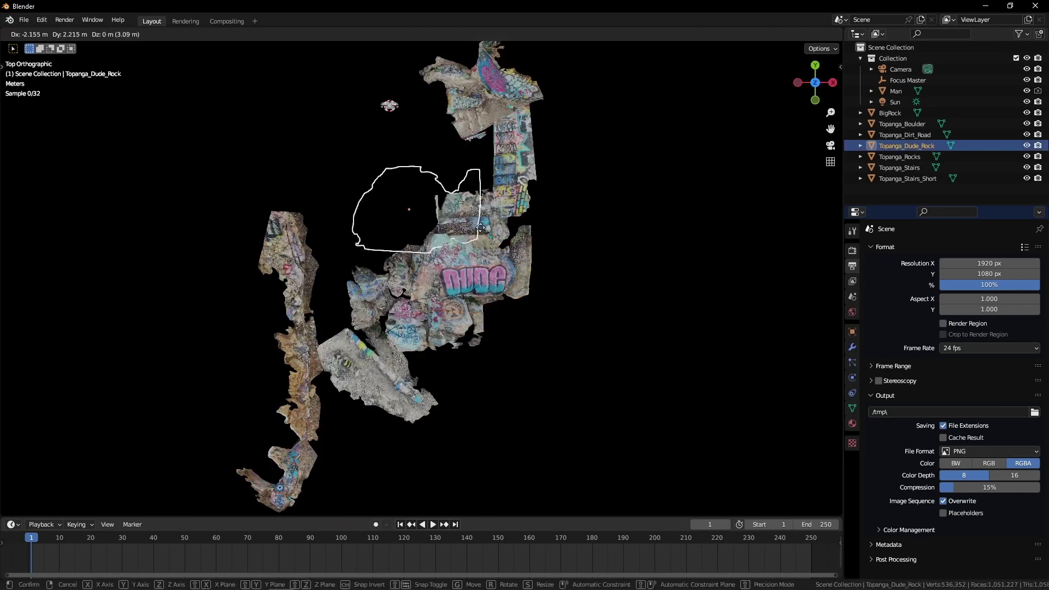
Move Topanga_Dude_Rock to the side of the man figure opposite the long stairs and reposition Topanga_Stairs_Short
{"action": "key", "text": "g"}
{"action": "left_click", "coordinate": [501, 183]}
{"action": "key", "text": "g"}
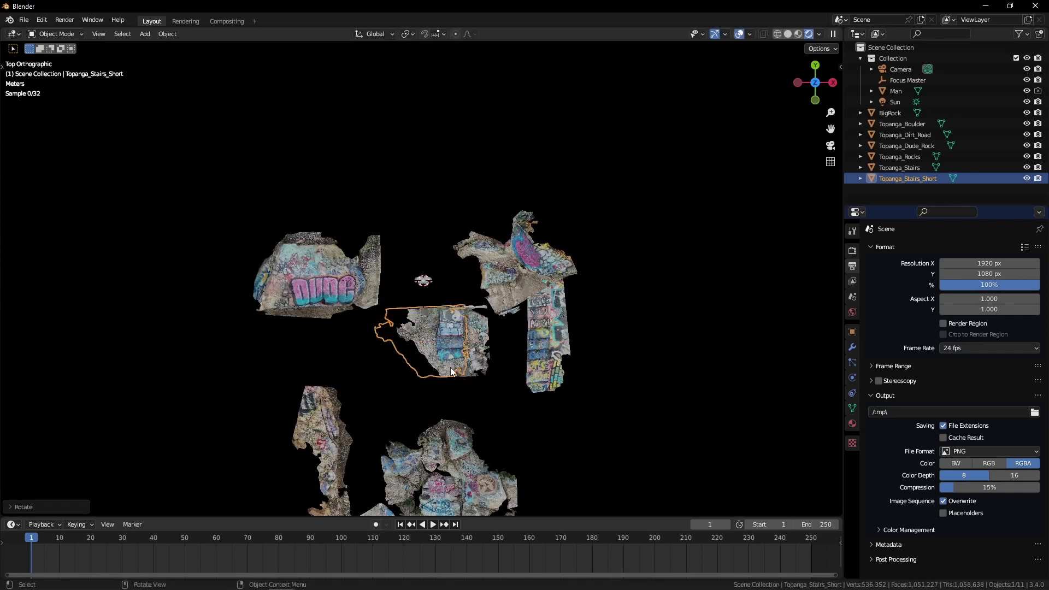
Move Topanga_Stairs along the global Y axis
{"action": "left_click", "coordinate": [547, 327]}
{"action": "key", "text": "g"}
{"action": "key", "text": "y"}
Scale Topanga_Stairs along the Z axis to adjust its height
{"action": "scroll", "coordinate": [509, 247], "scroll_direction": "up", "scroll_amount": 4}
{"action": "middle_click_drag", "start_coordinate": [508, 247], "coordinate": [445, 237]}
{"action": "scroll", "coordinate": [527, 218], "scroll_direction": "up", "scroll_amount": 3}
{"action": "scroll", "coordinate": [470, 264], "scroll_direction": "down", "scroll_amount": 3}
{"action": "key", "text": "s"}
{"action": "key", "text": "z"}
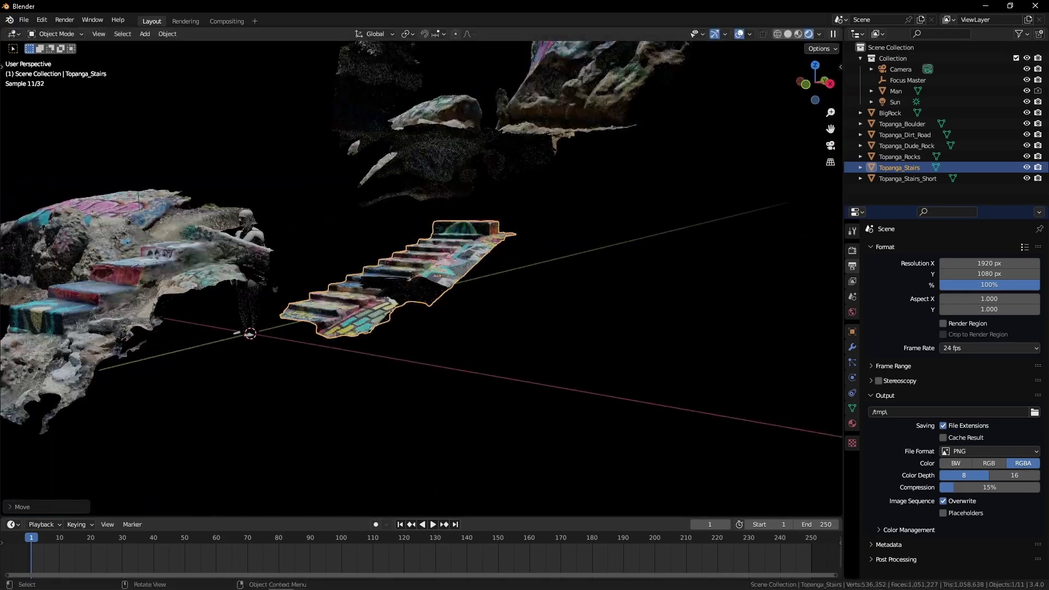
{"action": "left_click", "coordinate": [465, 273]}
{"action": "mouse_move", "coordinate": [463, 258]}
{"action": "middle_mouse_down"}
{"action": "mouse_move", "coordinate": [474, 232]}
{"action": "mouse_move", "coordinate": [430, 246]}
{"action": "mouse_move", "coordinate": [583, 306]}
{"action": "mouse_move", "coordinate": [507, 280]}
{"action": "mouse_move", "coordinate": [393, 348]}
{"action": "middle_mouse_up"}
{"action": "key", "text": "s"}
{"action": "key", "text": "z"}
{"action": "left_click", "coordinate": [477, 229]}
Switch the viewport shading to Solid
{"action": "scroll", "coordinate": [546, 320], "scroll_direction": "down", "scroll_amount": 6}
{"action": "key", "text": "z"}
{"action": "left_click", "coordinate": [570, 333]}
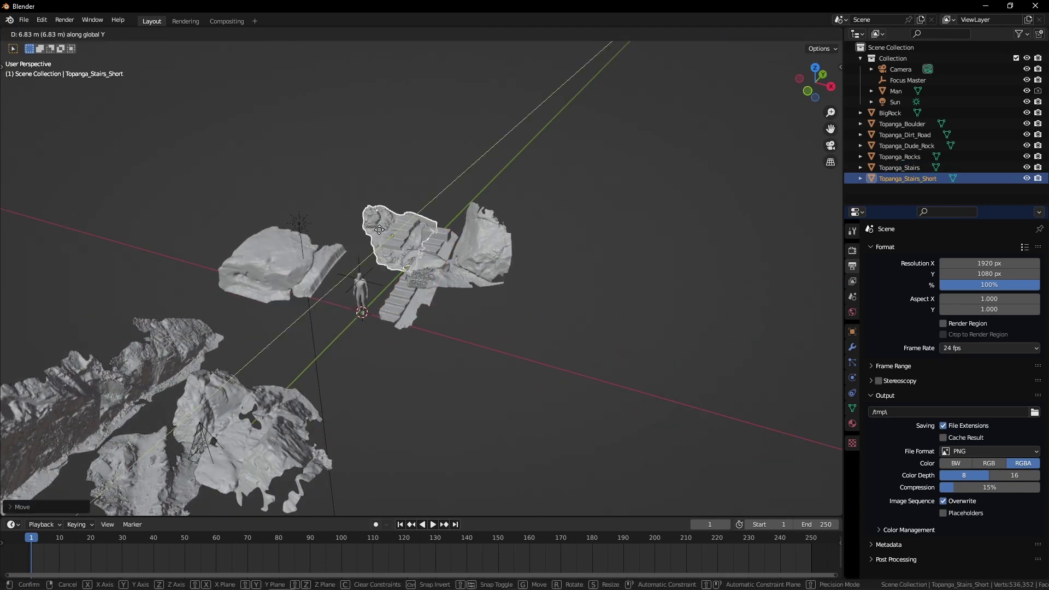
Move Topanga_Stairs_Short along the Y axis to behind the man figure and rotate it about the Z axis
{"action": "key", "text": "g"}
{"action": "left_click", "coordinate": [336, 231]}
{"action": "key", "text": "KP_Decimal"}
{"action": "middle_click_drag", "start_coordinate": [378, 229], "coordinate": [560, 350]}
{"action": "left_click", "coordinate": [694, 202]}
{"action": "key", "text": "r"}
{"action": "key", "text": "z"}
{"action": "left_click", "coordinate": [546, 249]}
Move Topanga_Dude_Rock slightly farther away from the man figure
{"action": "left_click", "coordinate": [538, 257]}
{"action": "middle_click_drag", "start_coordinate": [572, 250], "coordinate": [437, 284]}
{"action": "key", "text": "g"}
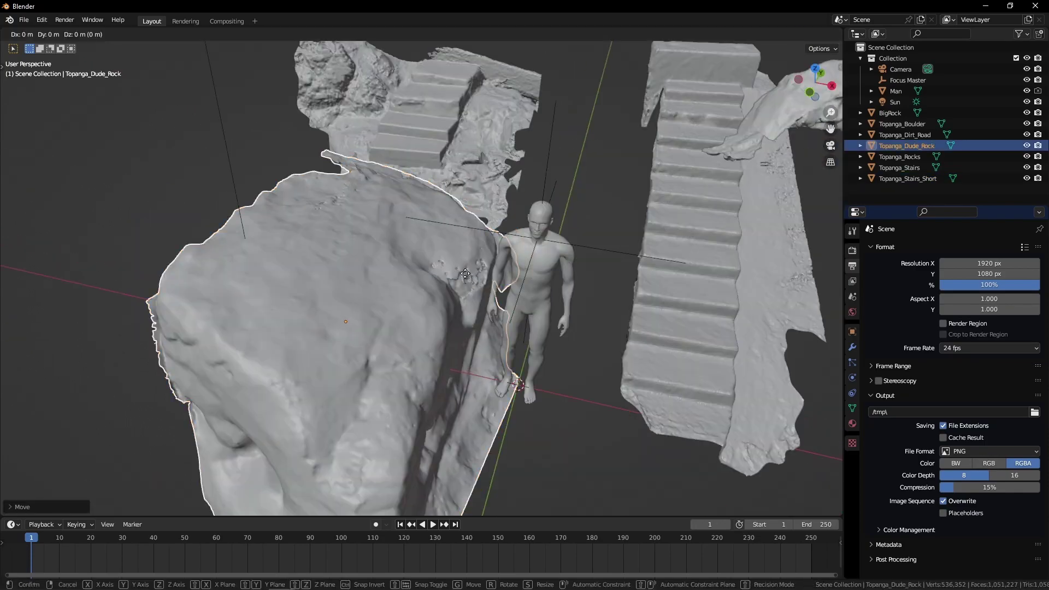
{"action": "left_click", "coordinate": [426, 273]}
{"action": "left_click", "coordinate": [678, 273]}
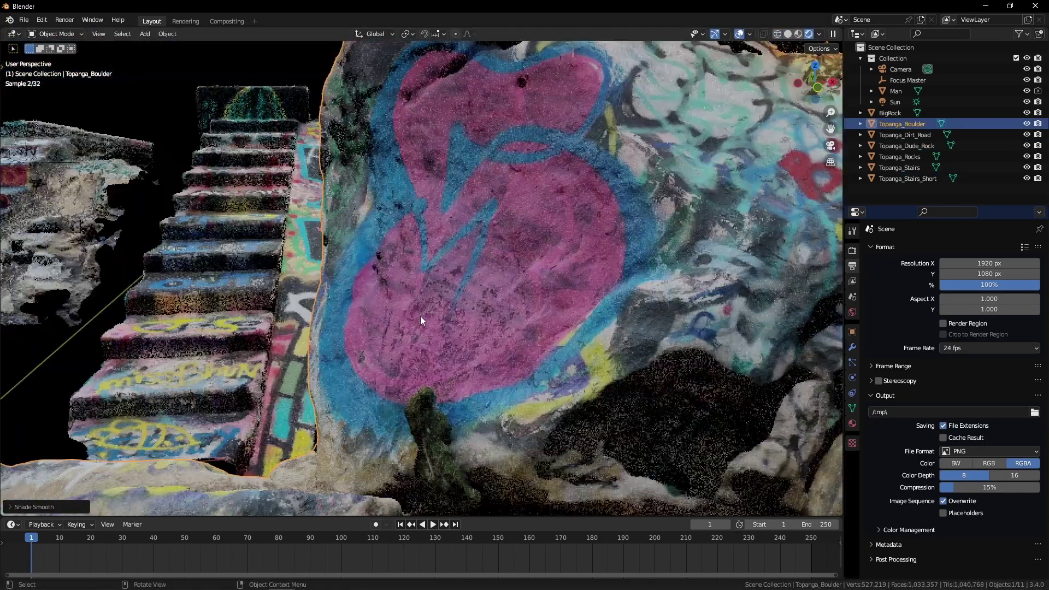
Move Topanga_Rocks next to the front end of Topanga_Dude_Rock, working in the top view
{"action": "scroll", "coordinate": [421, 316], "scroll_direction": "down", "scroll_amount": 8}
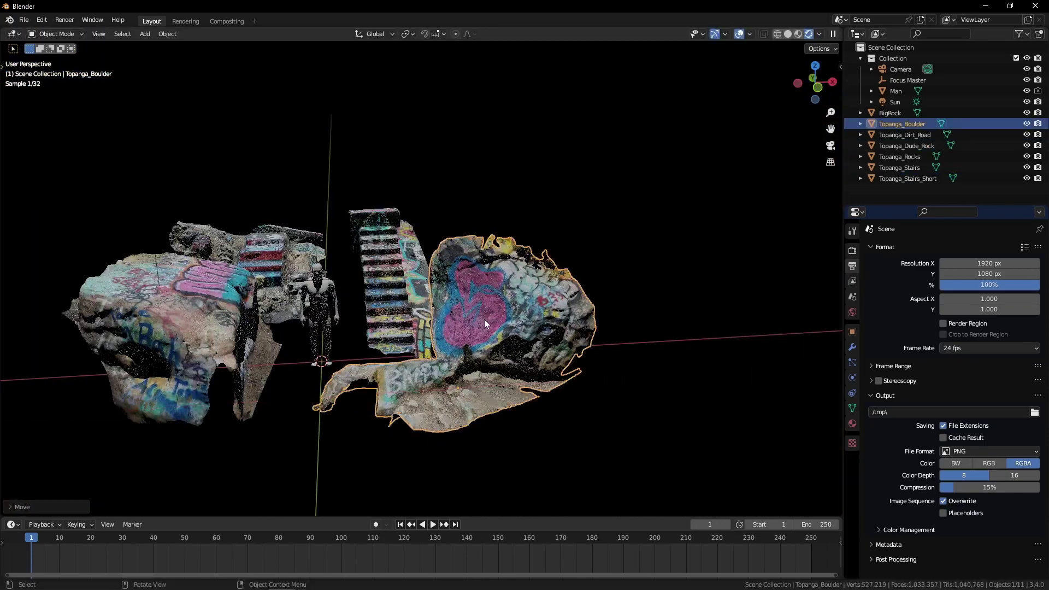
{"action": "middle_click_drag", "start_coordinate": [484, 319], "coordinate": [473, 342]}
{"action": "left_click", "coordinate": [466, 414]}
{"action": "key", "text": "KP_Decimal"}
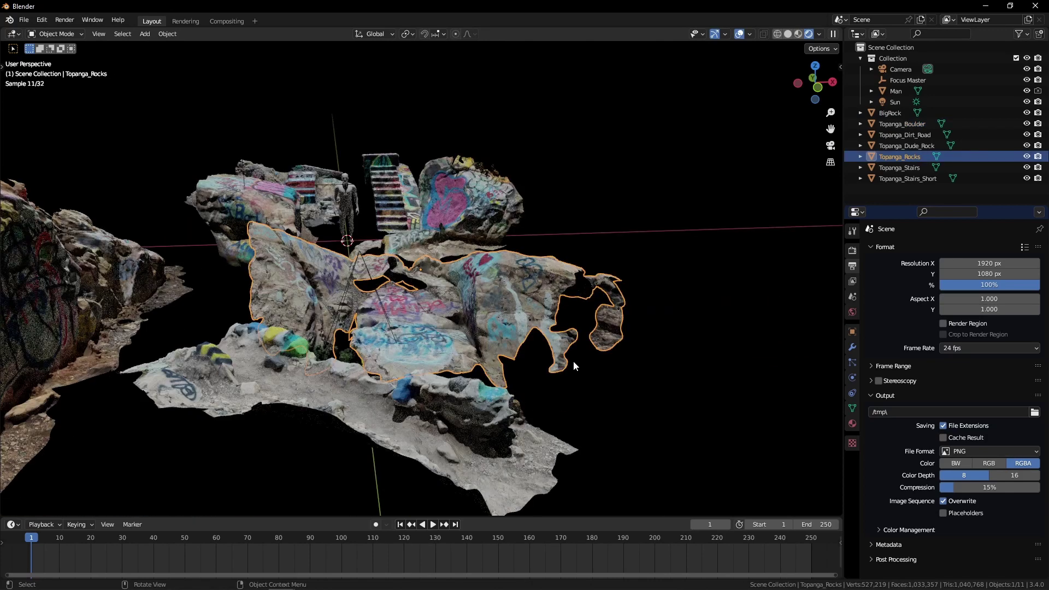
{"action": "left_click", "coordinate": [546, 219]}
{"action": "key", "text": "g"}
{"action": "left_click", "coordinate": [654, 169]}
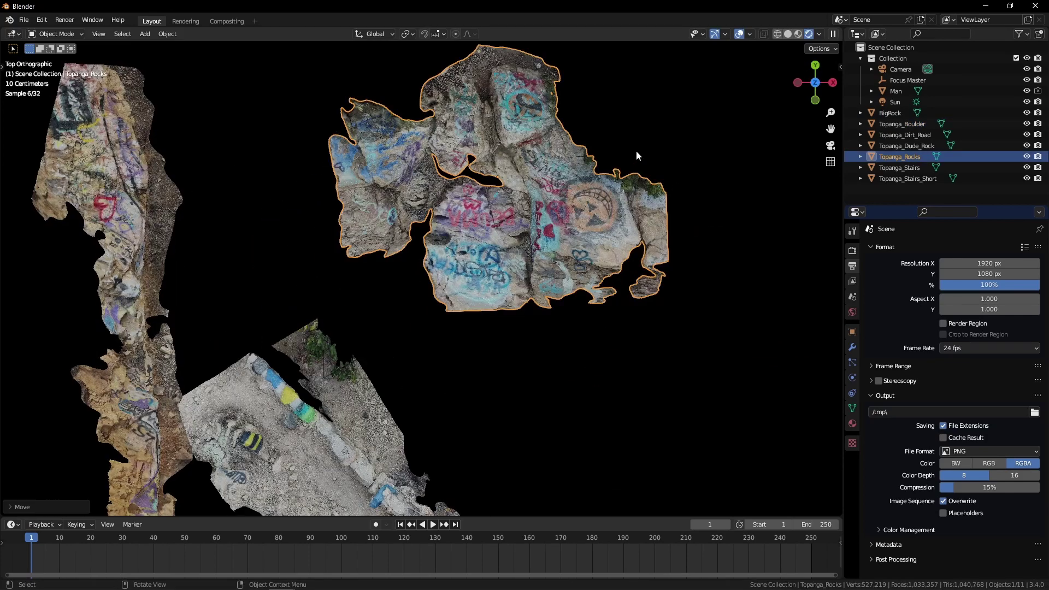
{"action": "middle_click_drag", "start_coordinate": [631, 151], "coordinate": [565, 389], "text": "shift"}
{"action": "scroll", "coordinate": [566, 385], "scroll_direction": "down", "scroll_amount": 2}
{"action": "key", "text": "g"}
{"action": "left_click", "coordinate": [388, 222]}
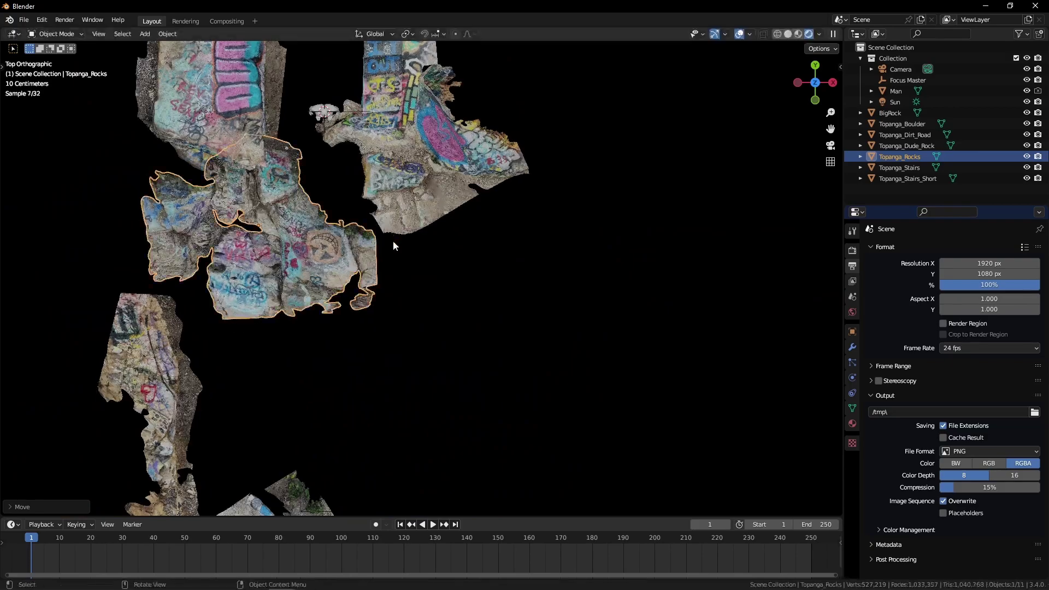
Adjust the height of Topanga_Rocks along the Z axis
{"action": "key", "text": "KP_Decimal"}
{"action": "middle_click_drag", "start_coordinate": [465, 238], "coordinate": [487, 253]}
{"action": "key", "text": "g"}
{"action": "key", "text": "z"}
{"action": "left_click", "coordinate": [490, 262]}
Rotate Topanga_Rocks about -35 degrees around the global Z axis and shift it slightly along Y
{"action": "key", "text": "r"}
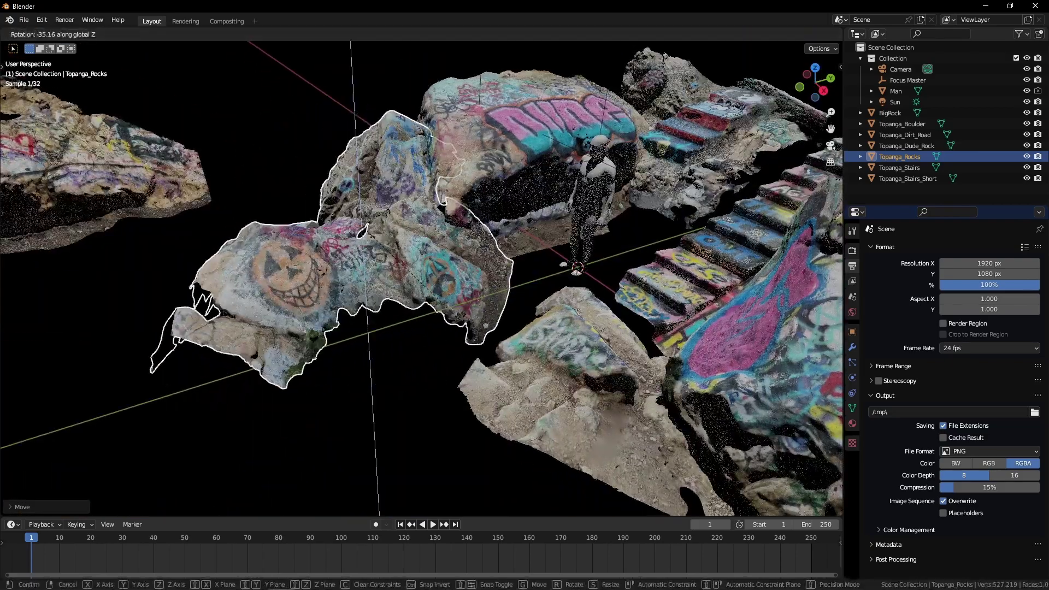
{"action": "left_click", "coordinate": [485, 346]}
{"action": "key", "text": "g"}
{"action": "key", "text": "y"}
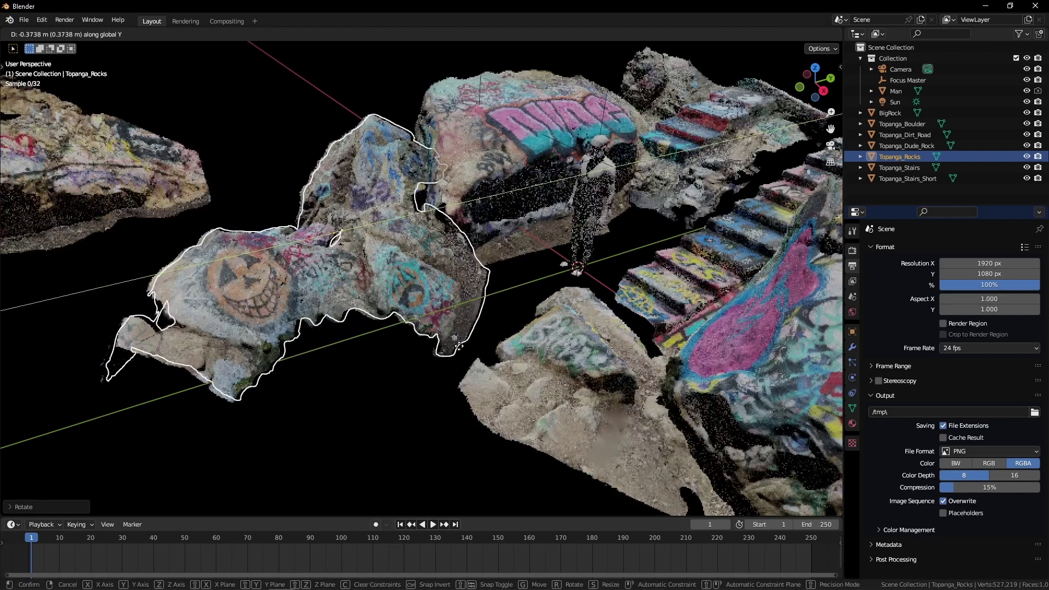
{"action": "left_click", "coordinate": [477, 345]}
Rotate Topanga_Dirt_Road about -41 degrees around the global Z axis
{"action": "scroll", "coordinate": [383, 350], "scroll_direction": "down", "scroll_amount": 3}
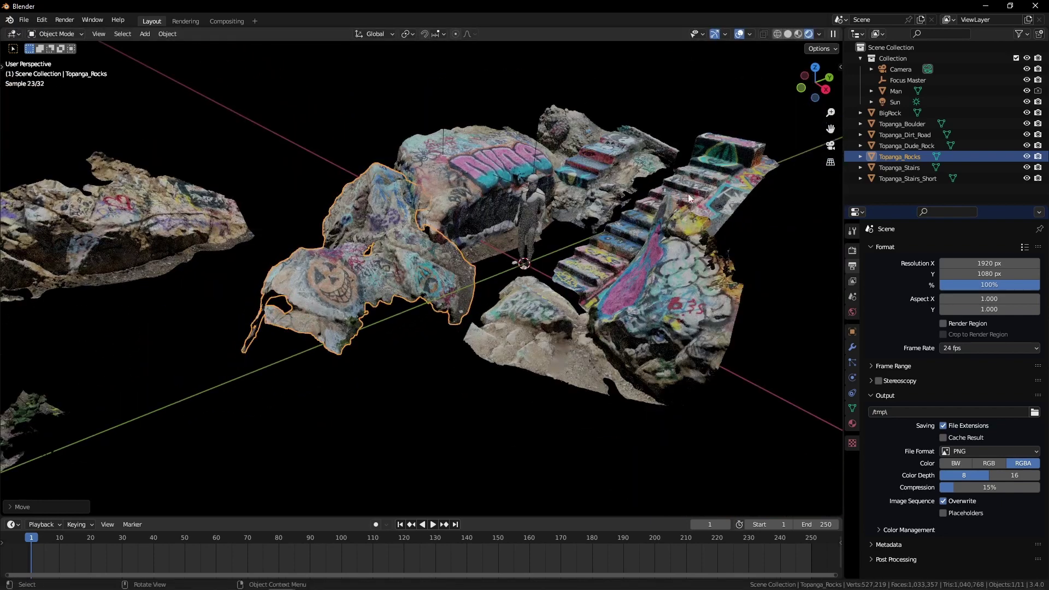
{"action": "scroll", "coordinate": [307, 356], "scroll_direction": "down", "scroll_amount": 2}
{"action": "left_click", "coordinate": [211, 361]}
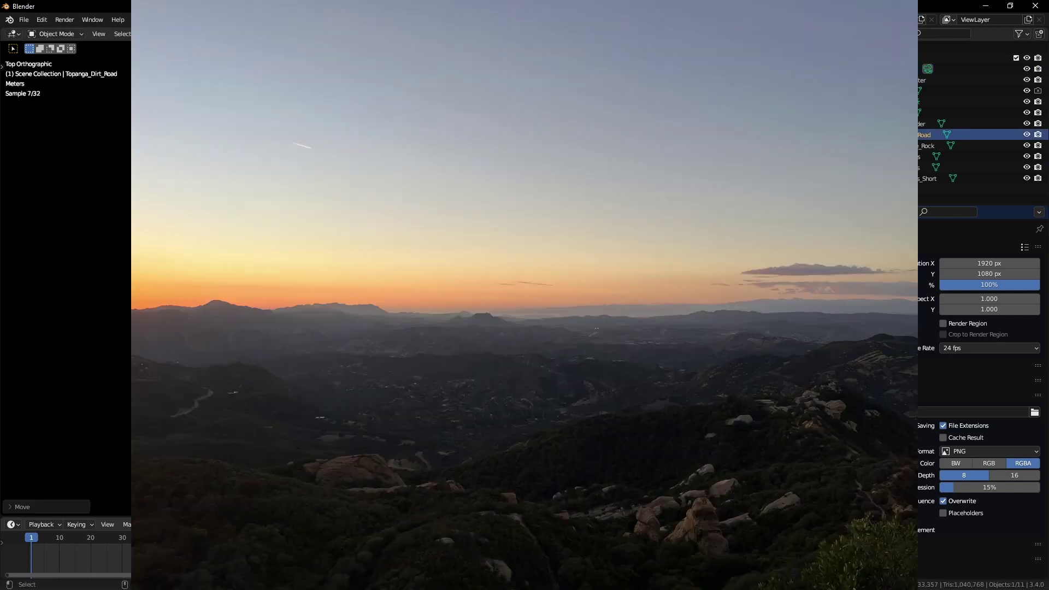
{"action": "middle_click_drag", "start_coordinate": [393, 350], "coordinate": [470, 284]}
{"action": "key", "text": "r"}
{"action": "key", "text": "x"}
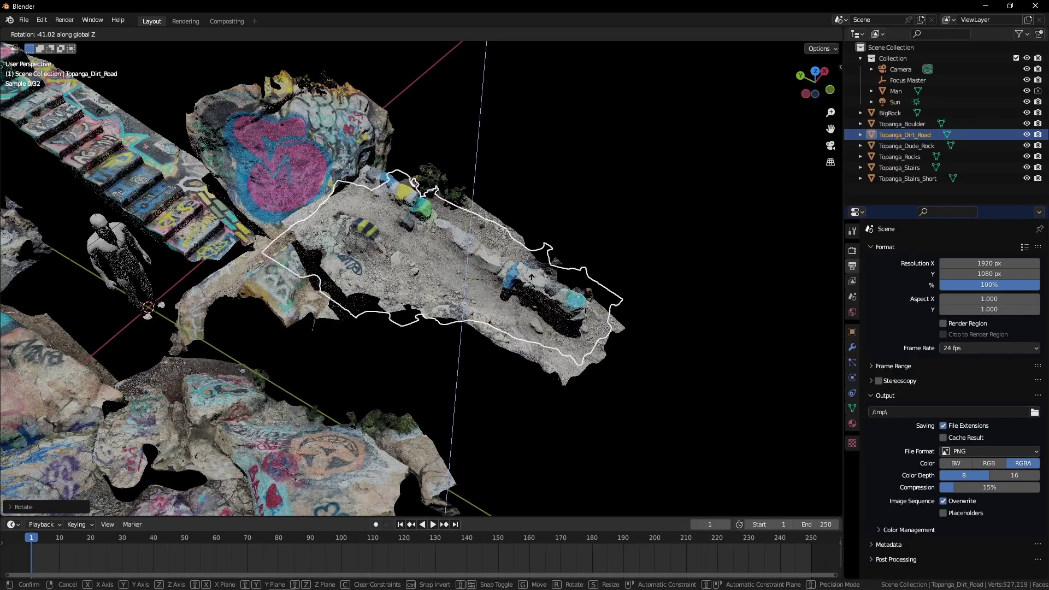
{"action": "left_click", "coordinate": [492, 241]}
Adjust the height of Topanga_Dirt_Road along Z and place it in front of the man, between Topanga_Rocks and Topanga_Boulder
{"action": "key", "text": "g"}
{"action": "key", "text": "z"}
{"action": "left_click", "coordinate": [491, 284]}
{"action": "middle_click_drag", "start_coordinate": [492, 285], "coordinate": [414, 269]}
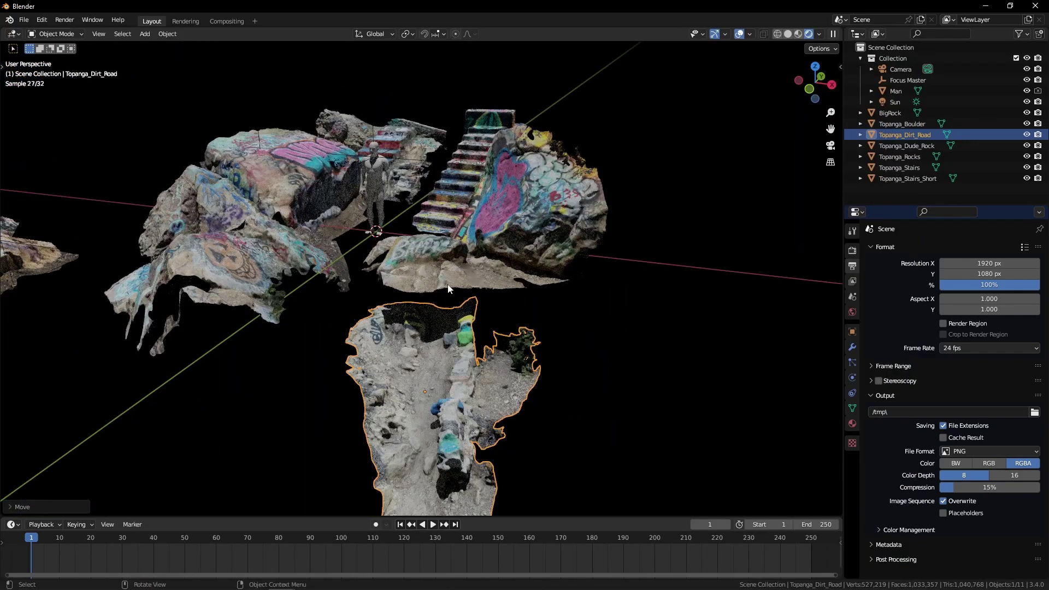
{"action": "key", "text": "g"}
{"action": "key", "text": "z"}
{"action": "left_click", "coordinate": [381, 207]}
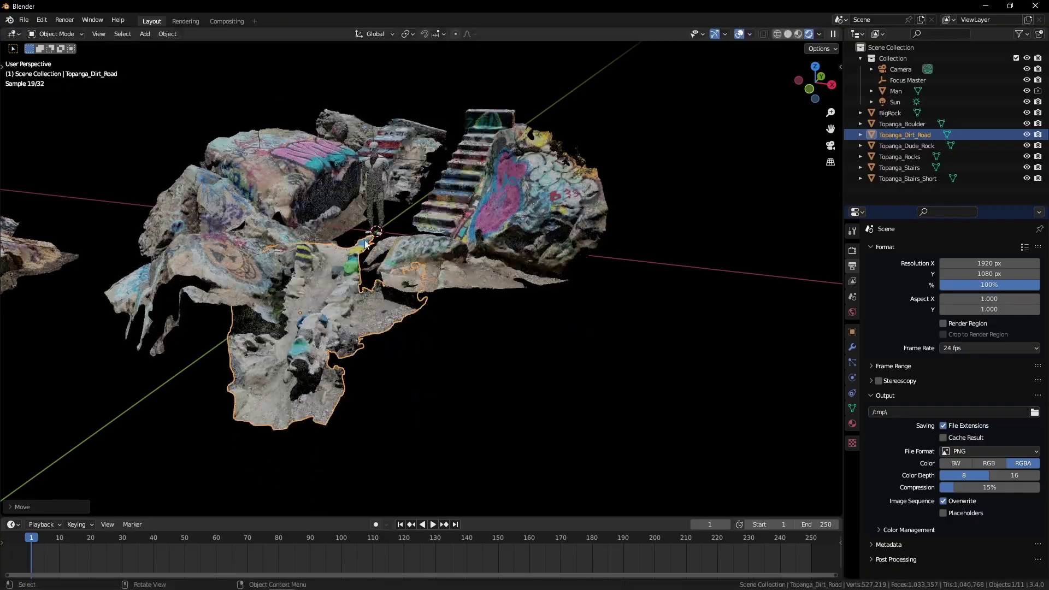
Adjust the height of Topanga_Boulder along Z and slide it across the ground plane beside the dirt road
{"action": "middle_click_drag", "start_coordinate": [410, 213], "coordinate": [479, 254]}
{"action": "left_click", "coordinate": [478, 254]}
{"action": "key", "text": "g"}
{"action": "key", "text": "z"}
{"action": "left_click", "coordinate": [372, 278]}
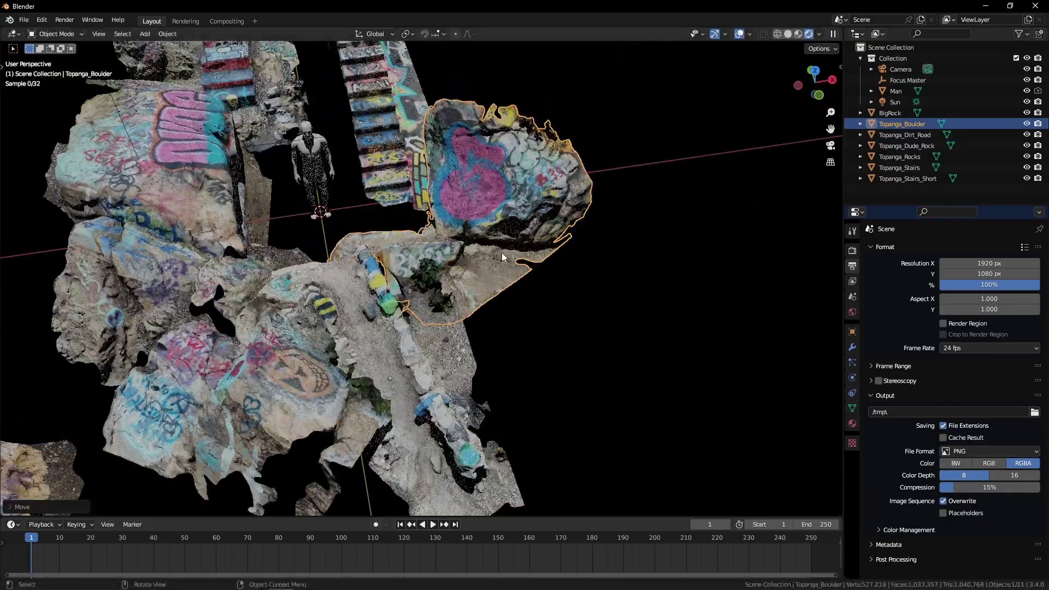
{"action": "key", "text": "g"}
{"action": "key", "text": "shift+z"}
{"action": "left_click", "coordinate": [410, 302]}
Reposition the boulder horizontally next to the dirt road and tilt it around the X axis
{"action": "left_click", "coordinate": [410, 298]}
{"action": "key", "text": "g"}
{"action": "key", "text": "shift+z"}
{"action": "left_click", "coordinate": [481, 254]}
{"action": "key", "text": "r"}
{"action": "key", "text": "x"}
{"action": "middle_click_drag", "start_coordinate": [481, 254], "coordinate": [285, 284]}
{"action": "left_click", "coordinate": [355, 230]}
Slide the foreground scan across the ground plane to tighten the arrangement in front of the man
{"action": "scroll", "coordinate": [440, 312], "scroll_direction": "down", "scroll_amount": 3}
{"action": "left_click", "coordinate": [339, 339]}
{"action": "key", "text": "g"}
{"action": "key", "text": "shift+z"}
{"action": "left_click", "coordinate": [416, 328]}
Move BigRock along X and Y in the top view so it continues from the front end of Topanga_Dude_Rock, beside Topanga_Rocks
{"action": "left_click", "coordinate": [60, 210]}
{"action": "scroll", "coordinate": [219, 262], "scroll_direction": "up", "scroll_amount": 3}
{"action": "scroll", "coordinate": [414, 323], "scroll_direction": "down", "scroll_amount": 6}
{"action": "left_click", "coordinate": [164, 219]}
{"action": "key", "text": "KP_7"}
{"action": "key", "text": "g"}
{"action": "key", "text": "x"}
{"action": "left_click", "coordinate": [404, 212]}
{"action": "key", "text": "g"}
{"action": "key", "text": "y"}
{"action": "left_click", "coordinate": [407, 159]}
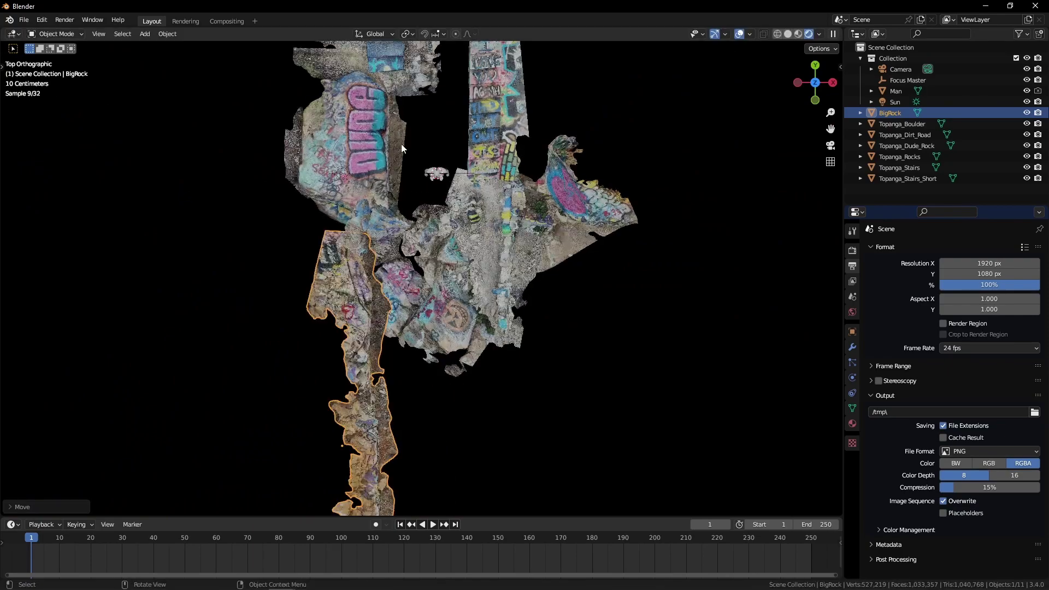
Adjust the height of BigRock along the Z axis to fit the neighbouring rocks
{"action": "middle_click_drag", "start_coordinate": [481, 263], "coordinate": [452, 183]}
{"action": "key", "text": "g"}
{"action": "key", "text": "z"}
{"action": "left_click", "coordinate": [445, 235]}
{"action": "middle_click_drag", "start_coordinate": [444, 235], "coordinate": [422, 285]}
{"action": "scroll", "coordinate": [536, 281], "scroll_direction": "down", "scroll_amount": 2}
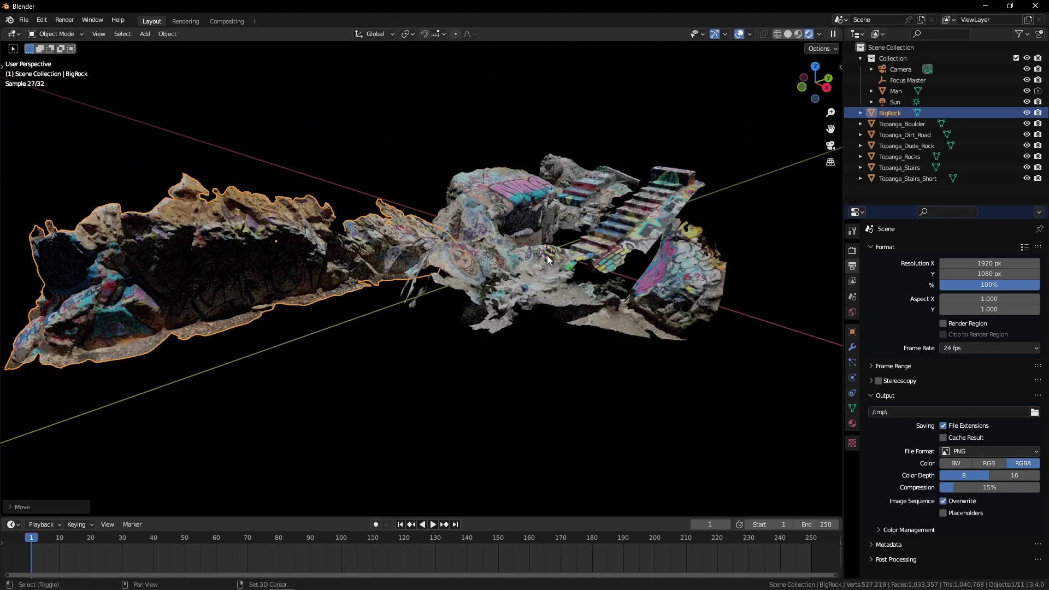
{"action": "left_click_drag", "start_coordinate": [548, 256], "coordinate": [464, 287], "text": "shift"}
Turn the extra area below the viewport into an asset browser showing the Blendreams_Scans library
{"action": "key", "text": "shift+a"}
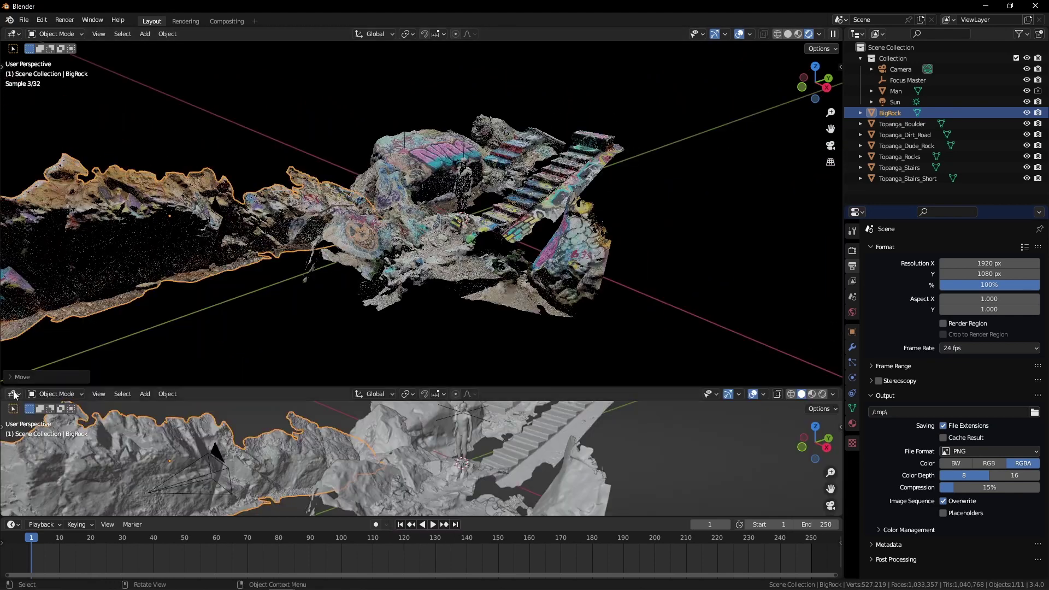
{"action": "left_click", "coordinate": [14, 394]}
{"action": "left_click", "coordinate": [335, 458]}
{"action": "left_click", "coordinate": [58, 411]}
{"action": "left_click", "coordinate": [57, 413]}
{"action": "left_click", "coordinate": [58, 413]}
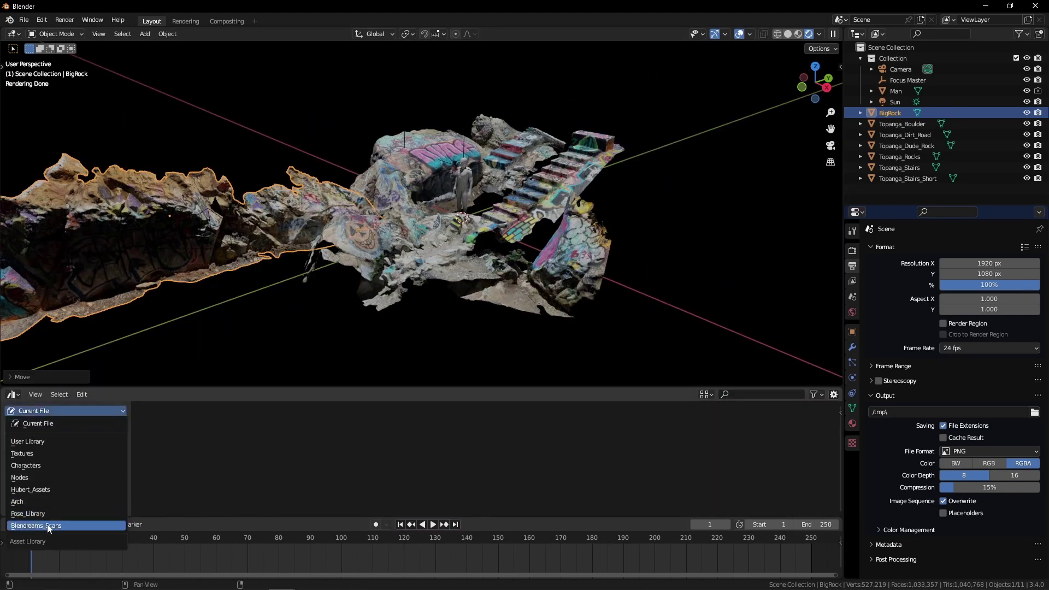
{"action": "left_click", "coordinate": [47, 525]}
Add Rock in the Forest 2 from the Rocks & Stones catalog and set its height on the dirt road
{"action": "left_click", "coordinate": [60, 478]}
{"action": "left_click_drag", "start_coordinate": [221, 432], "coordinate": [294, 336]}
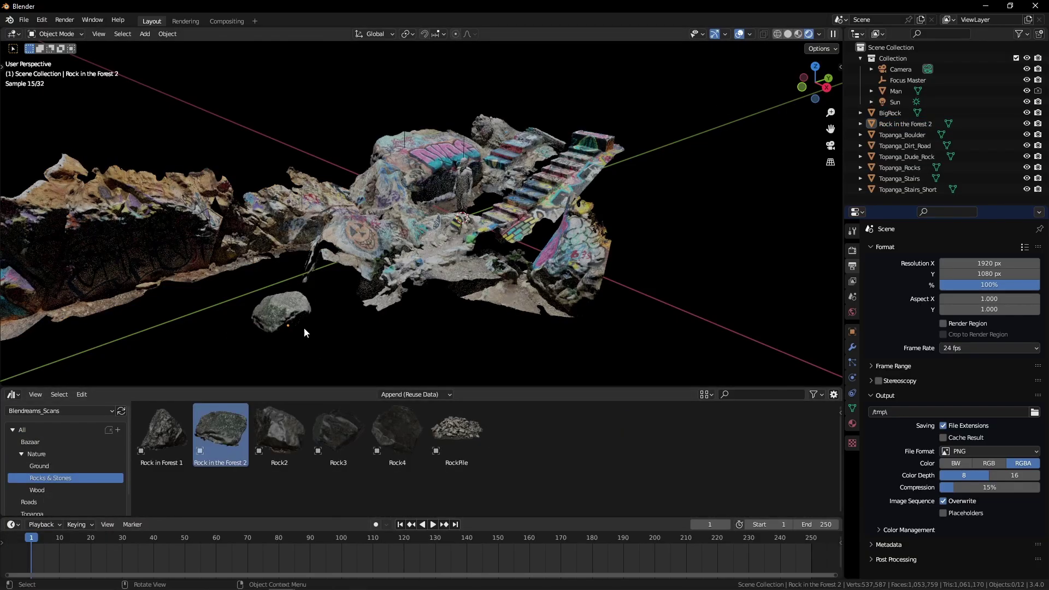
{"action": "key", "text": "g"}
{"action": "key", "text": "z"}
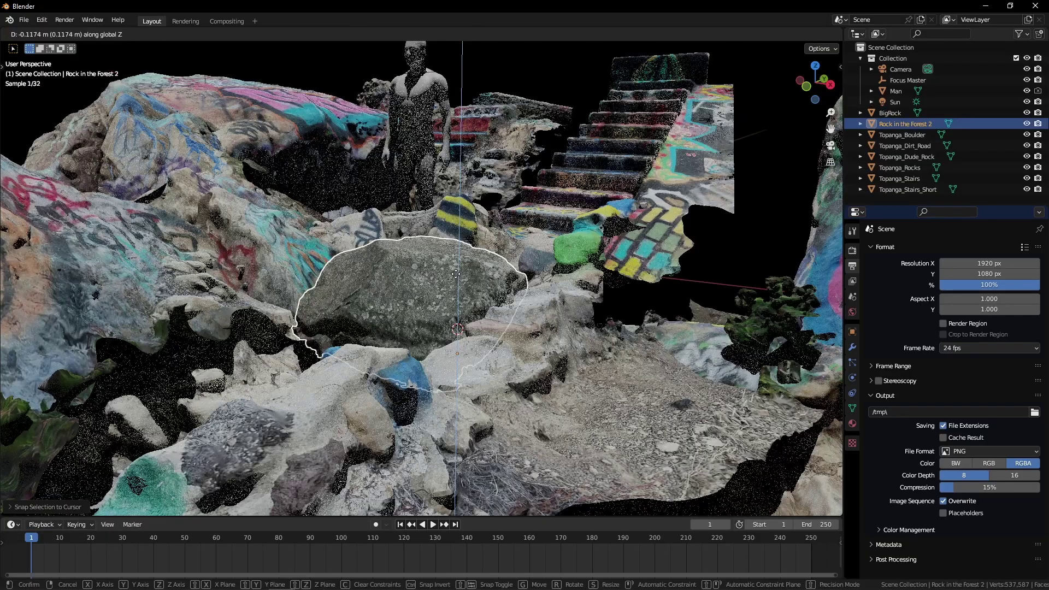
{"action": "left_click", "coordinate": [428, 280]}
{"action": "middle_click_drag", "start_coordinate": [428, 280], "coordinate": [452, 267]}
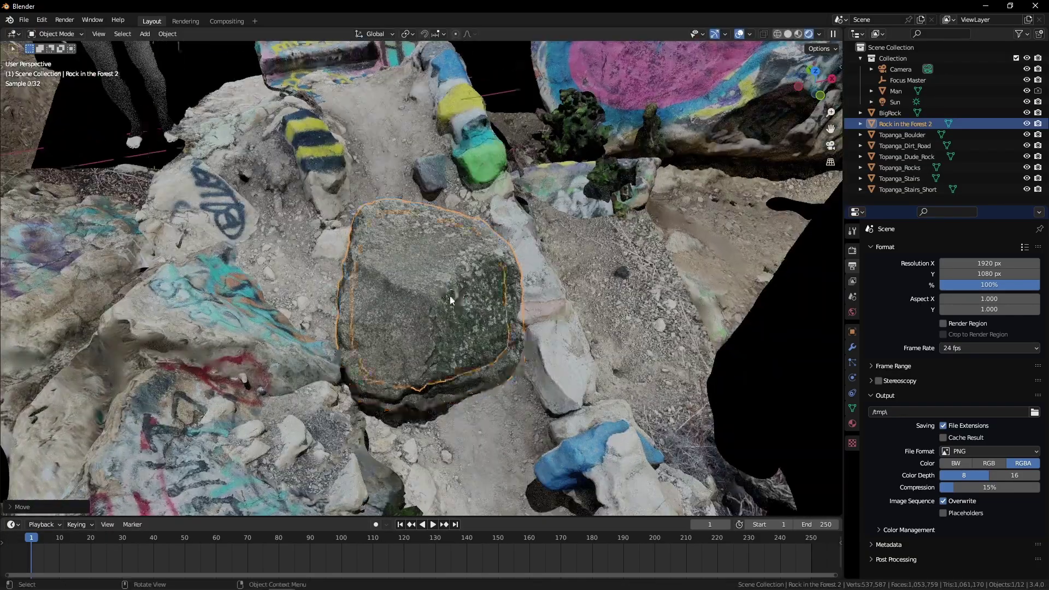
Copy Topanga_Boulder's base color texture node into the Rock in the Forest 2 material and mix it with the rock's own base color
{"action": "scroll", "coordinate": [466, 308], "scroll_direction": "down", "scroll_amount": 4}
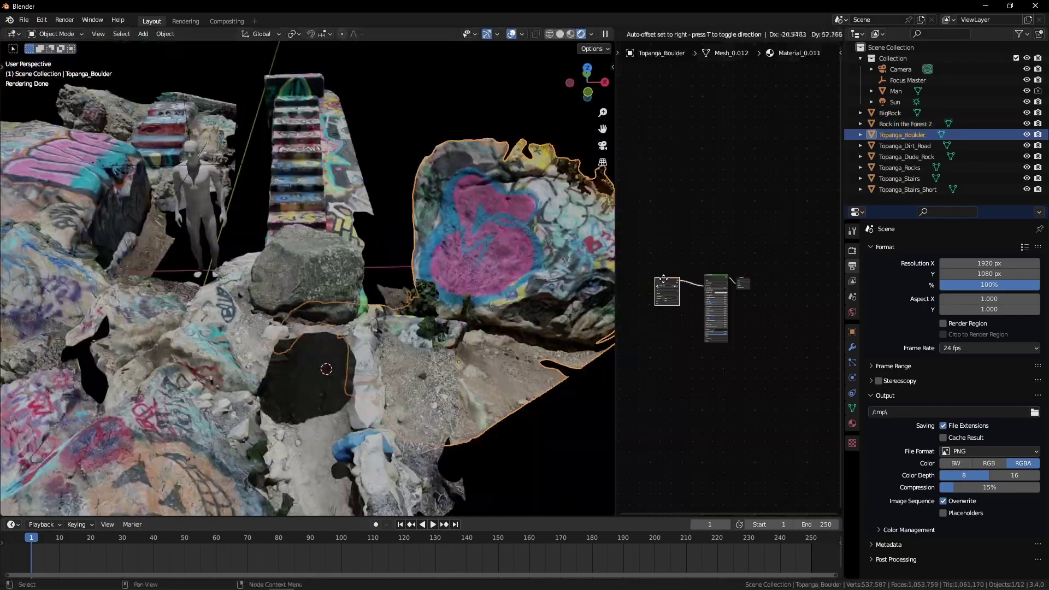
{"action": "left_click_drag", "start_coordinate": [667, 281], "coordinate": [667, 275]}
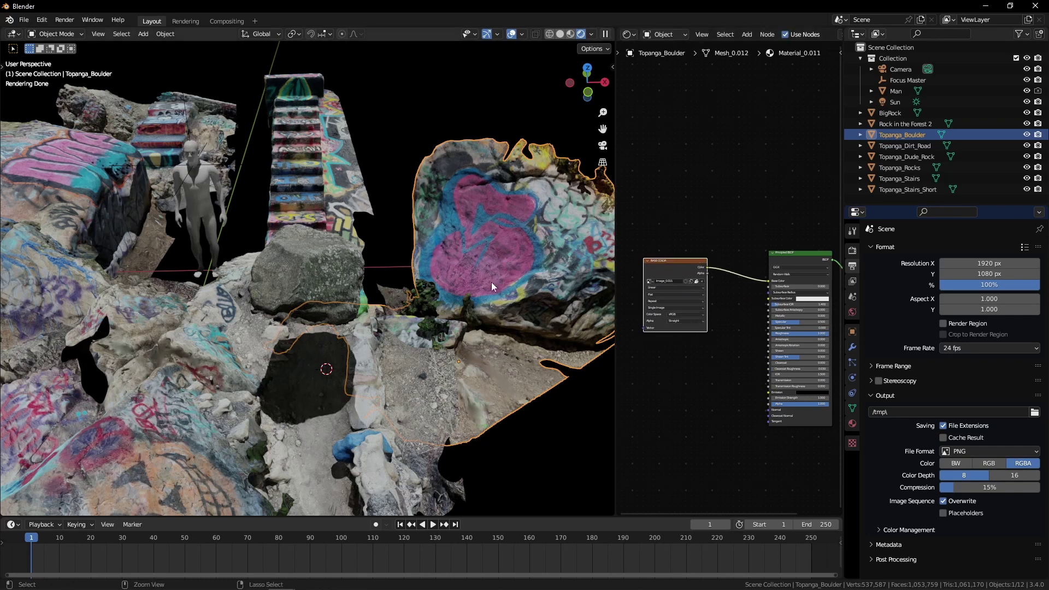
{"action": "left_click", "coordinate": [358, 280]}
{"action": "scroll", "coordinate": [704, 236], "scroll_direction": "down", "scroll_amount": 2}
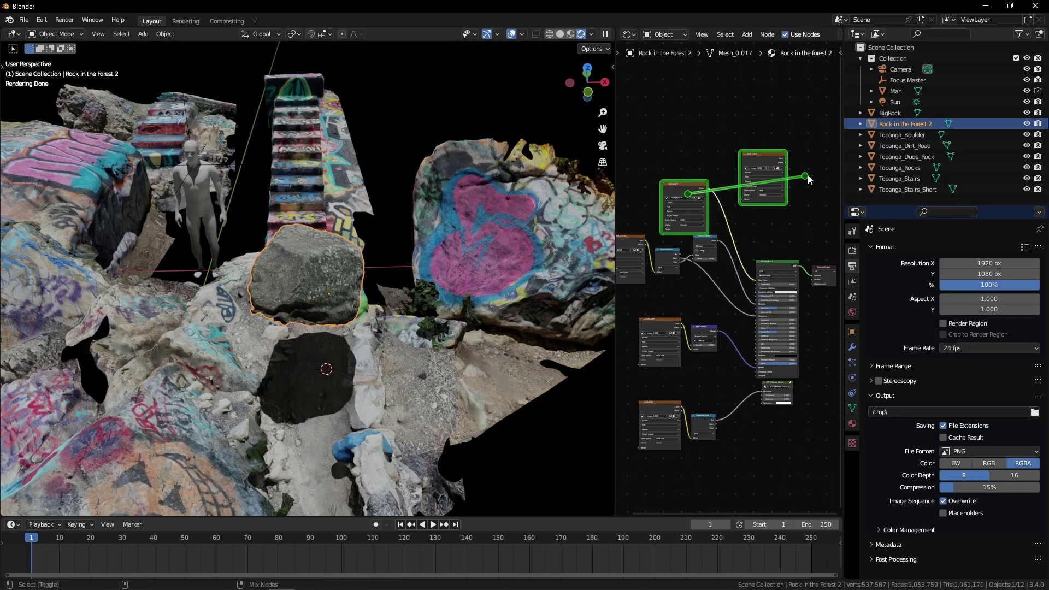
{"action": "right_click_drag", "start_coordinate": [818, 171], "coordinate": [814, 172], "text": "ctrl+shift"}
{"action": "left_click_drag", "start_coordinate": [752, 162], "coordinate": [654, 123]}
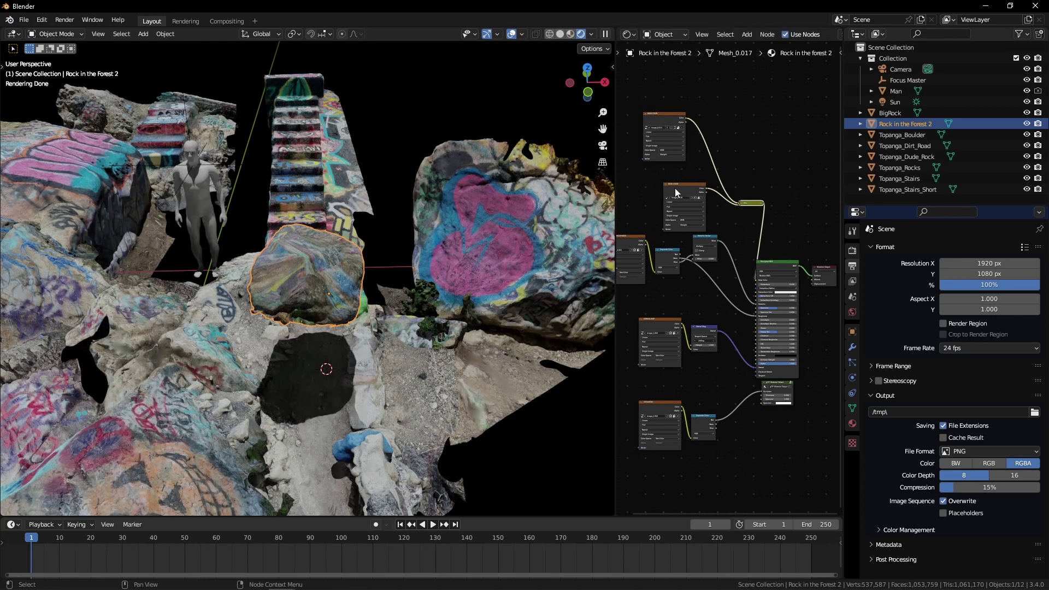
{"action": "left_click_drag", "start_coordinate": [668, 188], "coordinate": [645, 189]}
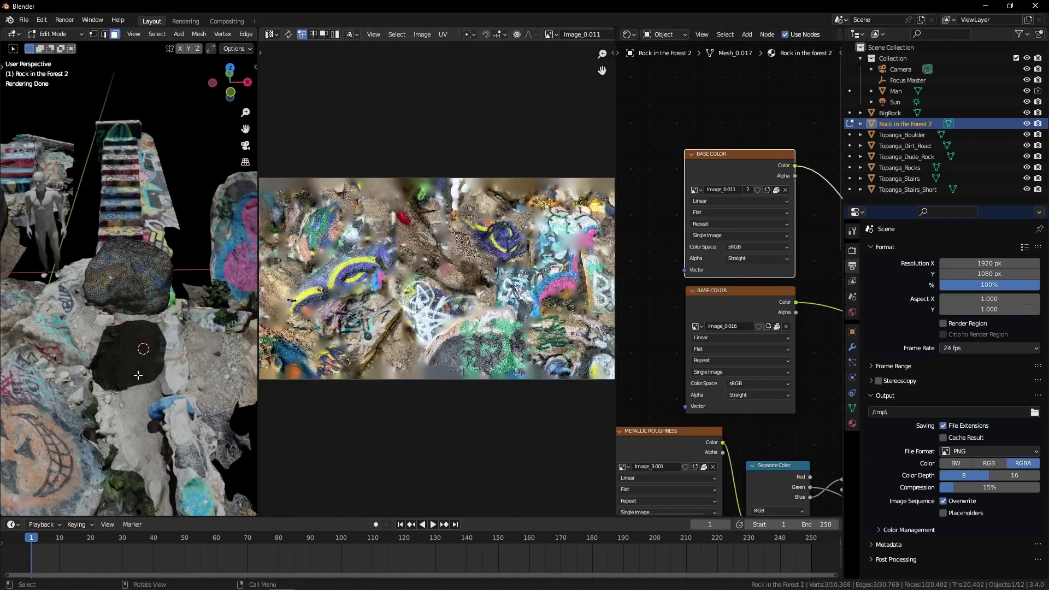
Select all faces of Rock in the Forest 2 and add a second UV map, UVMap.001, to its mesh
{"action": "middle_click_drag", "start_coordinate": [137, 374], "coordinate": [186, 327]}
{"action": "key", "text": "a"}
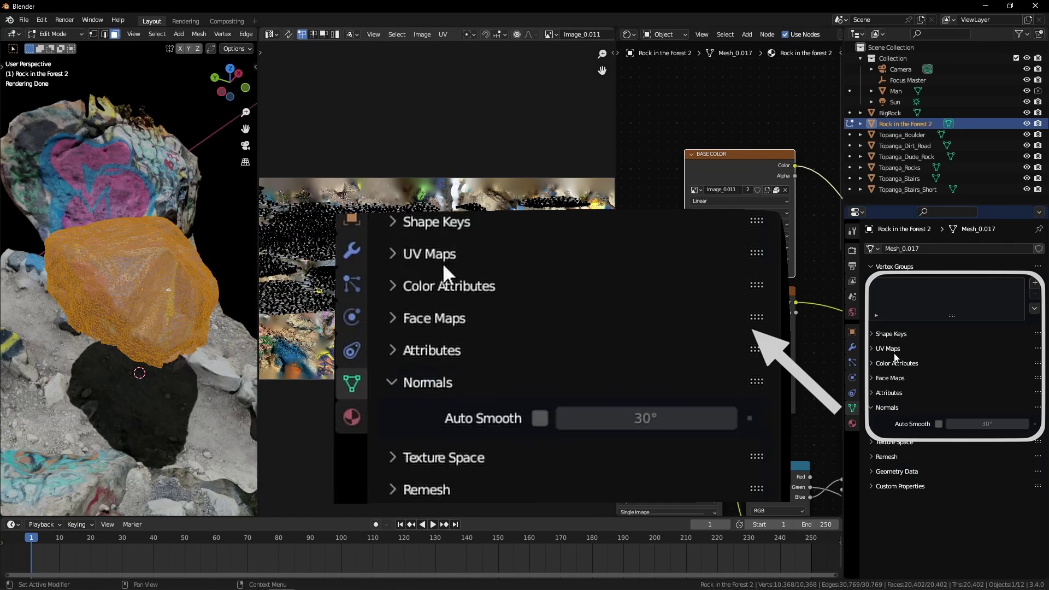
{"action": "left_click", "coordinate": [899, 347]}
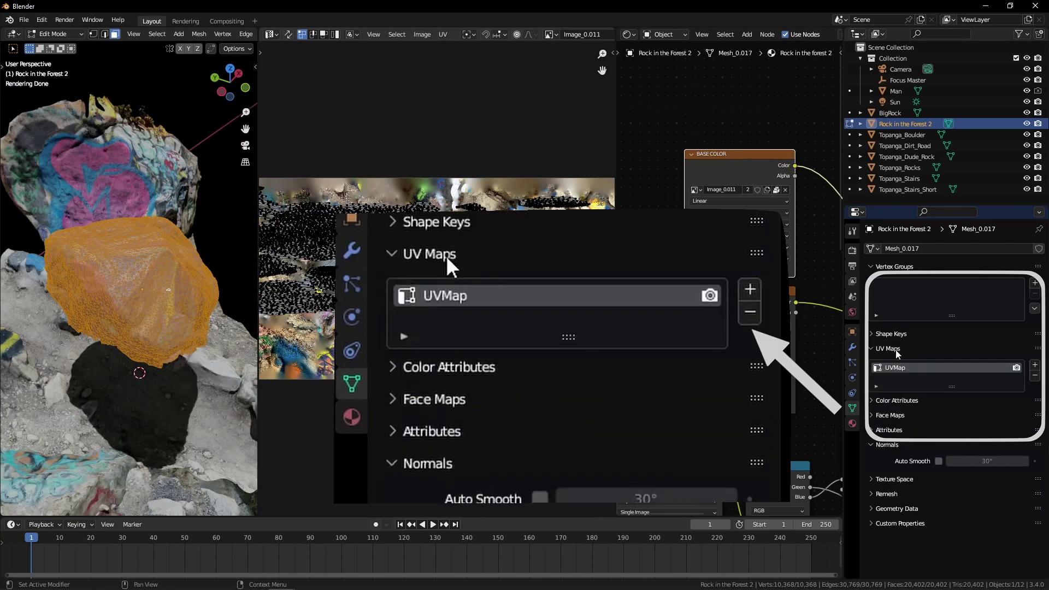
{"action": "left_click", "coordinate": [1035, 365]}
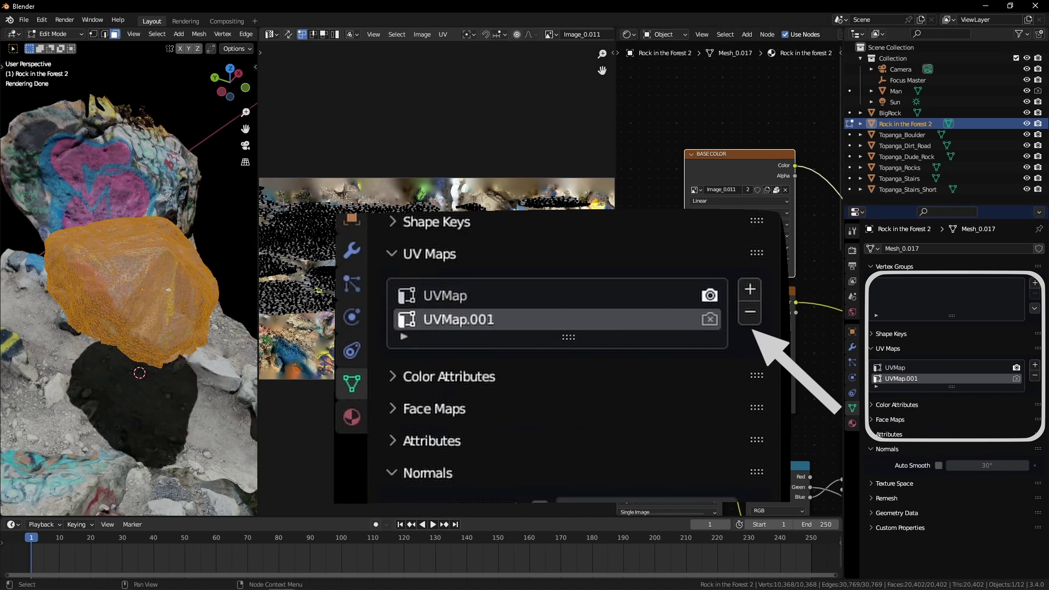
Add a UV Map node set to UVMap.001 and feed it into the vector input of the Image_0.011 texture
{"action": "key", "text": "shift+a"}
{"action": "left_click", "coordinate": [696, 250]}
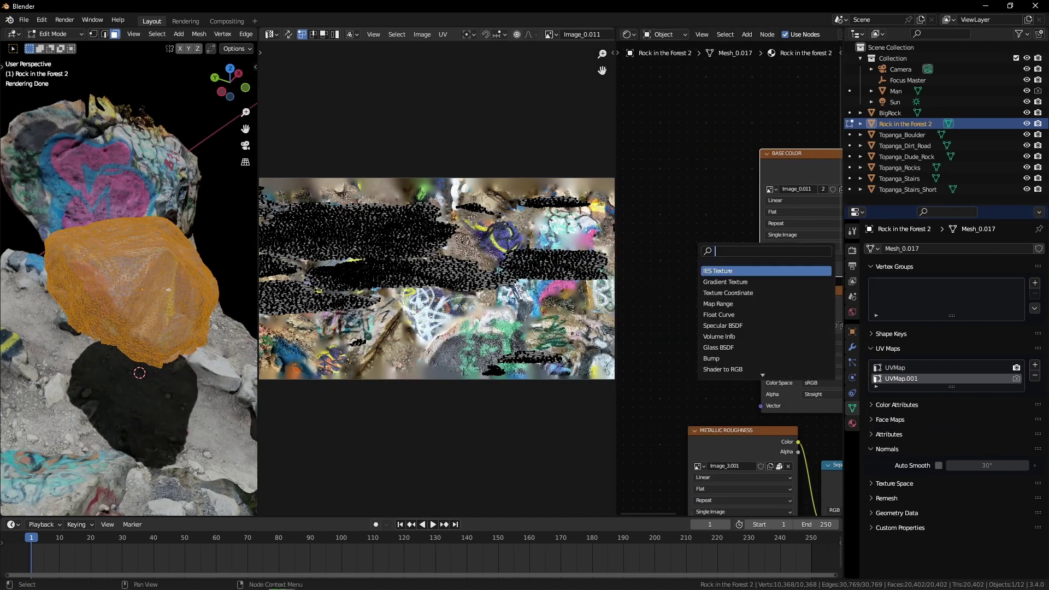
{"action": "key", "text": "Return"}
{"action": "left_click", "coordinate": [684, 273]}
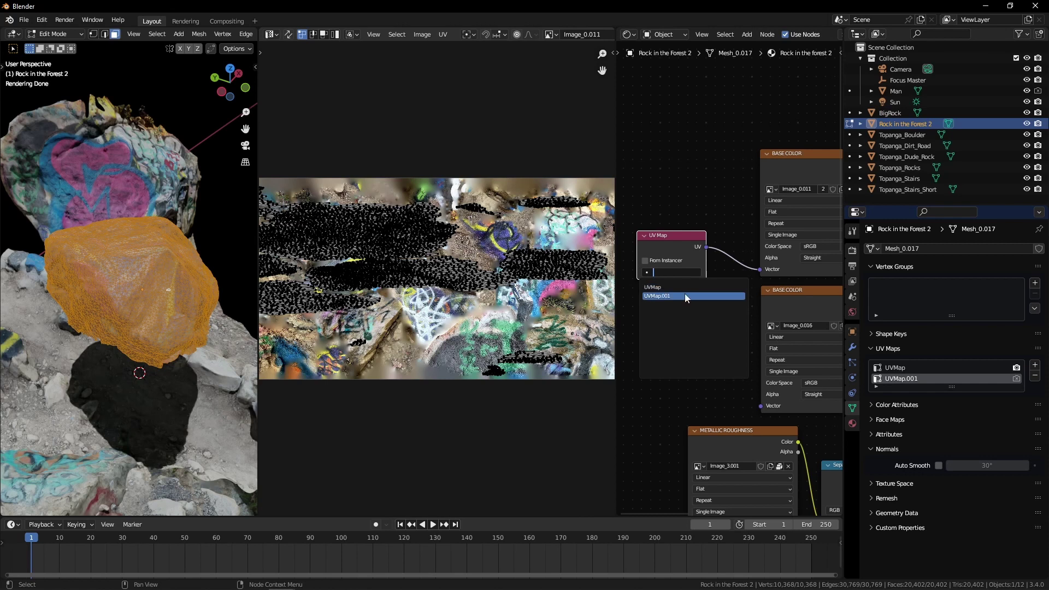
{"action": "left_click", "coordinate": [686, 295]}
{"action": "left_click_drag", "start_coordinate": [677, 243], "coordinate": [682, 244]}
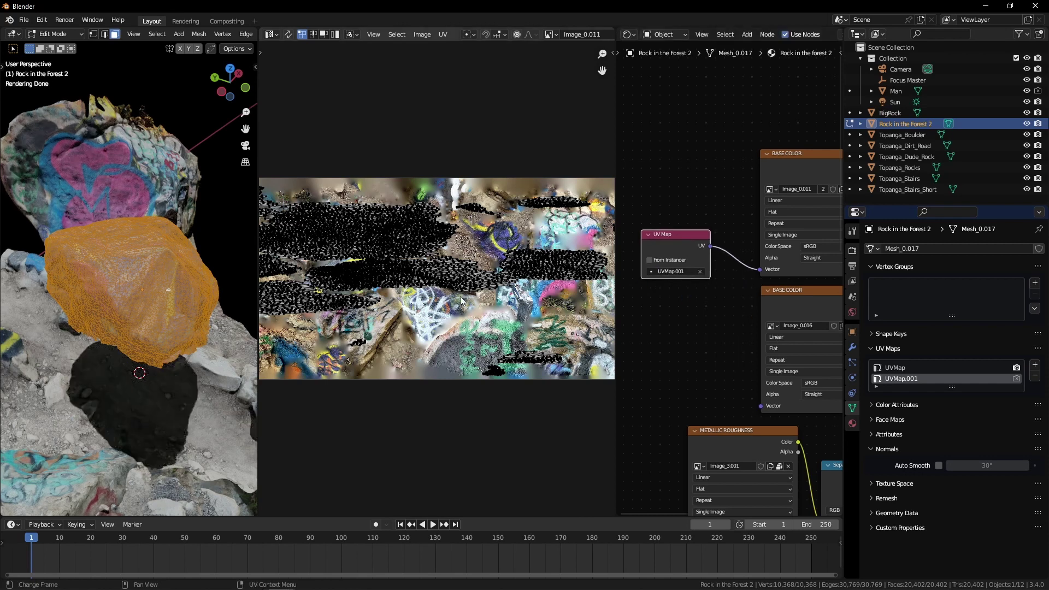
Cube-project the rock's UVs, then scale them to about 0.41 and reposition them over the graffiti texture
{"action": "key", "text": "u"}
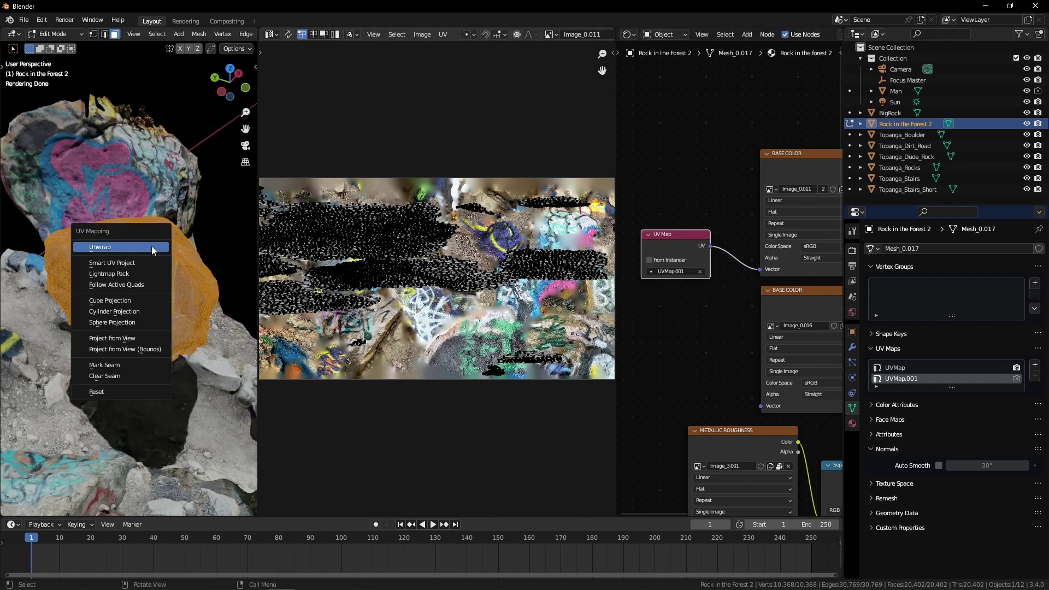
{"action": "key", "text": "c"}
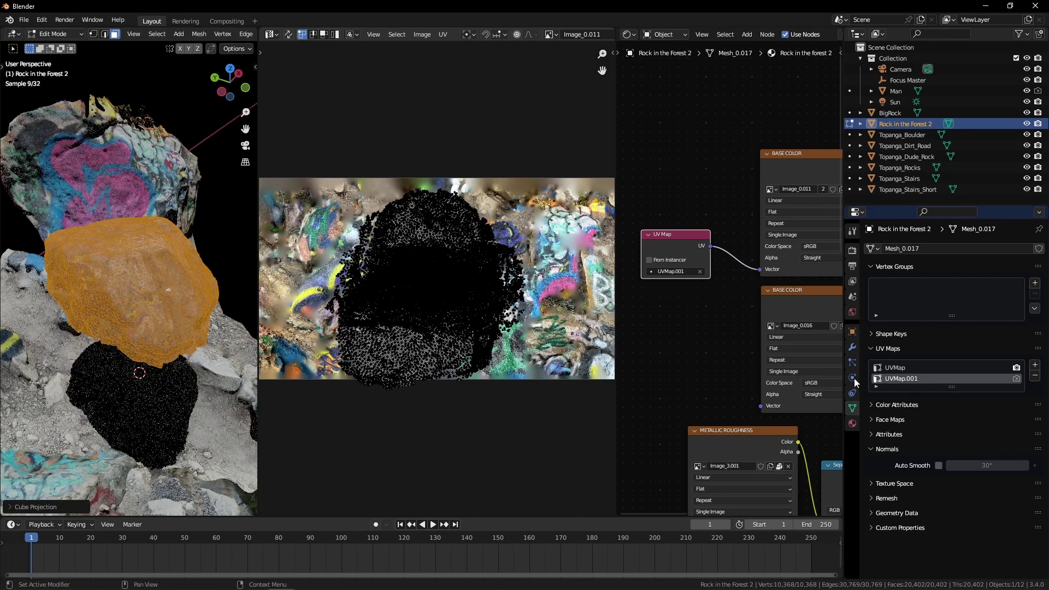
{"action": "key", "text": "a"}
{"action": "key", "text": "s"}
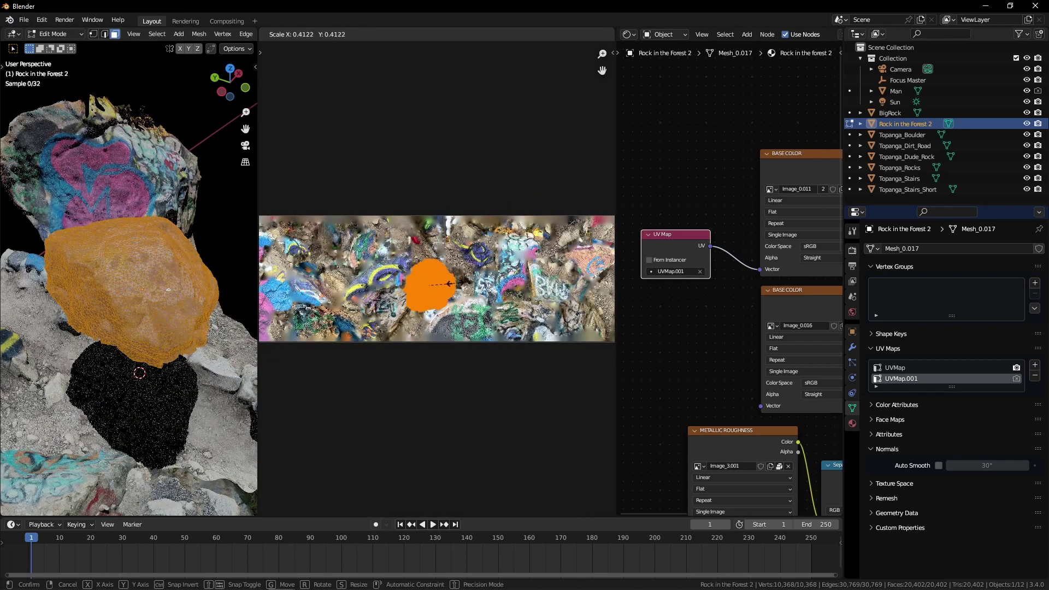
{"action": "left_click", "coordinate": [450, 284]}
{"action": "key", "text": "g"}
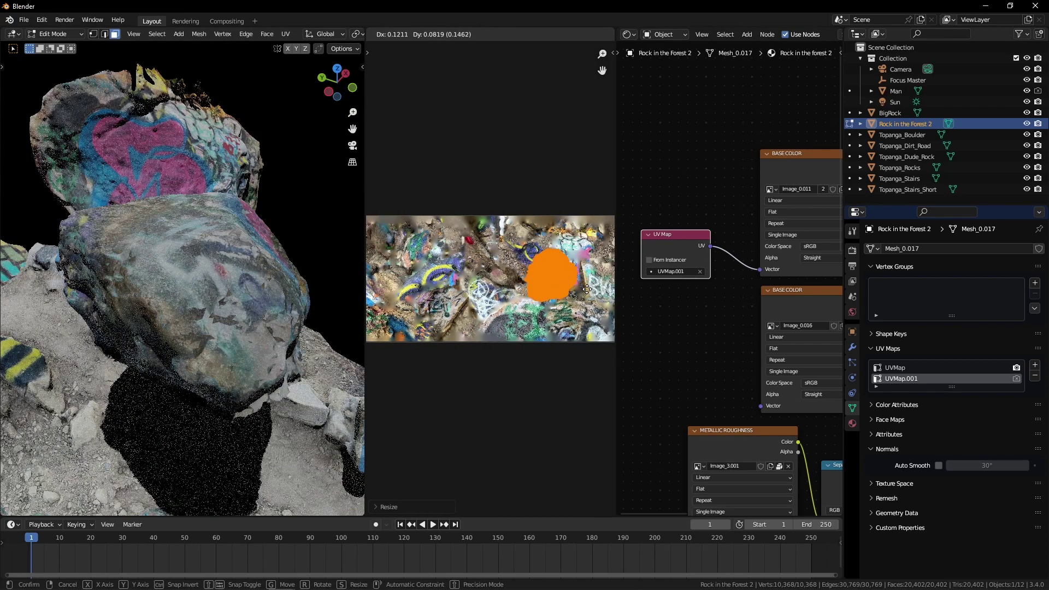
{"action": "left_click", "coordinate": [570, 282]}
Set the Mix node's blending mode to Color with a factor of 1.000
{"action": "middle_click_drag", "start_coordinate": [777, 272], "coordinate": [657, 224]}
{"action": "left_click_drag", "start_coordinate": [705, 308], "coordinate": [659, 259]}
{"action": "left_click", "coordinate": [667, 284]}
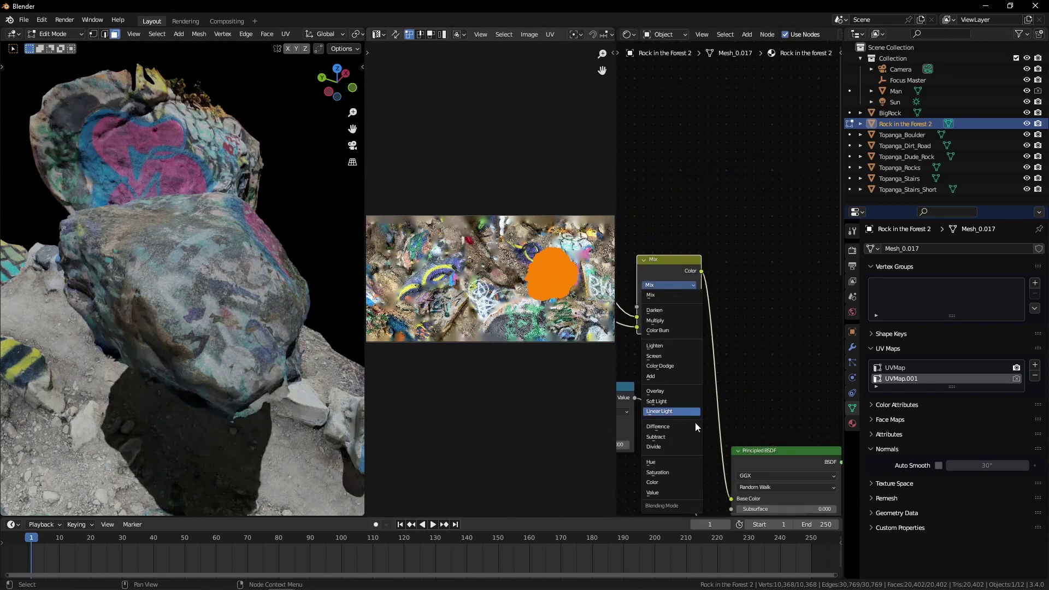
{"action": "left_click", "coordinate": [671, 482]}
{"action": "left_click_drag", "start_coordinate": [669, 307], "coordinate": [698, 307]}
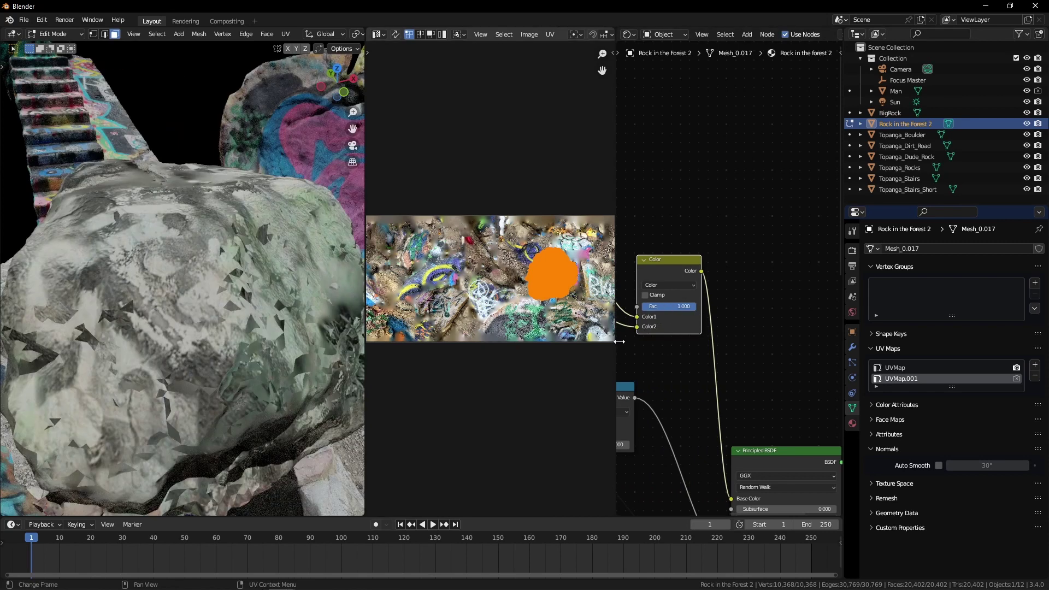
Swap the two inputs of the Color mix node so the graffiti texture tints the rock's own base color
{"action": "middle_click_drag", "start_coordinate": [660, 334], "coordinate": [729, 332]}
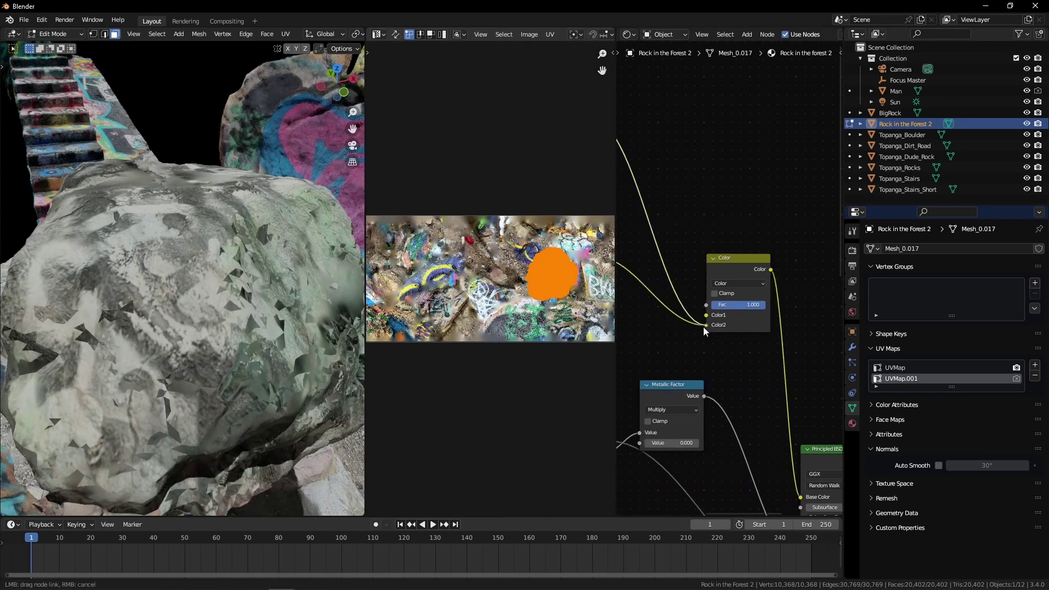
{"action": "left_click_drag", "start_coordinate": [704, 327], "coordinate": [703, 326]}
{"action": "middle_click_drag", "start_coordinate": [285, 286], "coordinate": [334, 298]}
{"action": "scroll", "coordinate": [246, 267], "scroll_direction": "up", "scroll_amount": 3}
{"action": "middle_click_drag", "start_coordinate": [224, 259], "coordinate": [173, 249]}
{"action": "scroll", "coordinate": [173, 249], "scroll_direction": "down", "scroll_amount": 3}
{"action": "scroll", "coordinate": [173, 248], "scroll_direction": "down", "scroll_amount": 1}
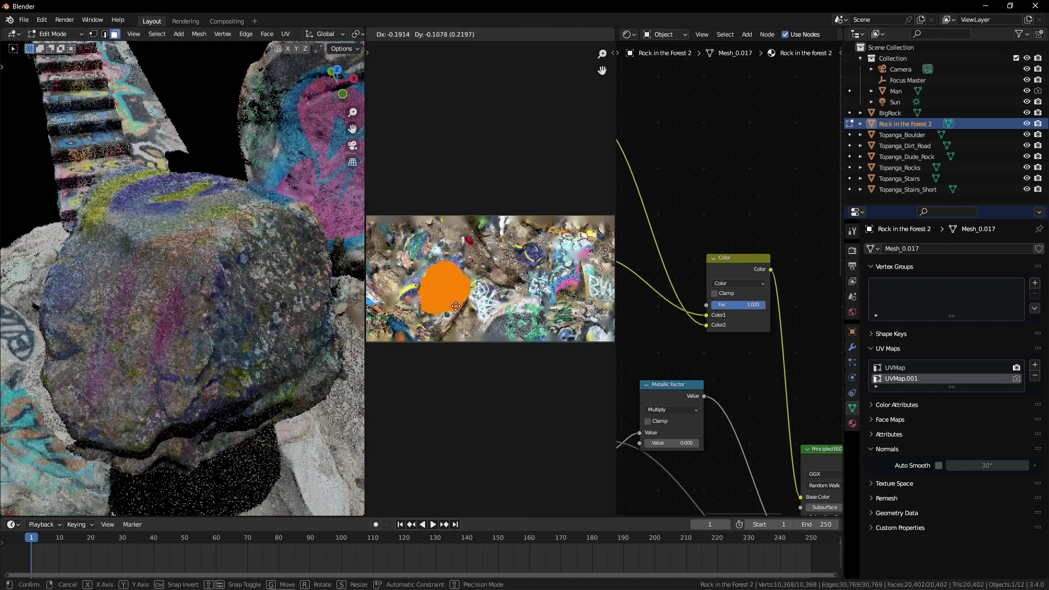
Shift the rock's UVs to a different part of the graffiti texture and return to Object Mode
{"action": "left_click_drag", "start_coordinate": [519, 352], "coordinate": [528, 335]}
{"action": "left_click", "coordinate": [532, 335]}
{"action": "middle_click_drag", "start_coordinate": [426, 295], "coordinate": [595, 320]}
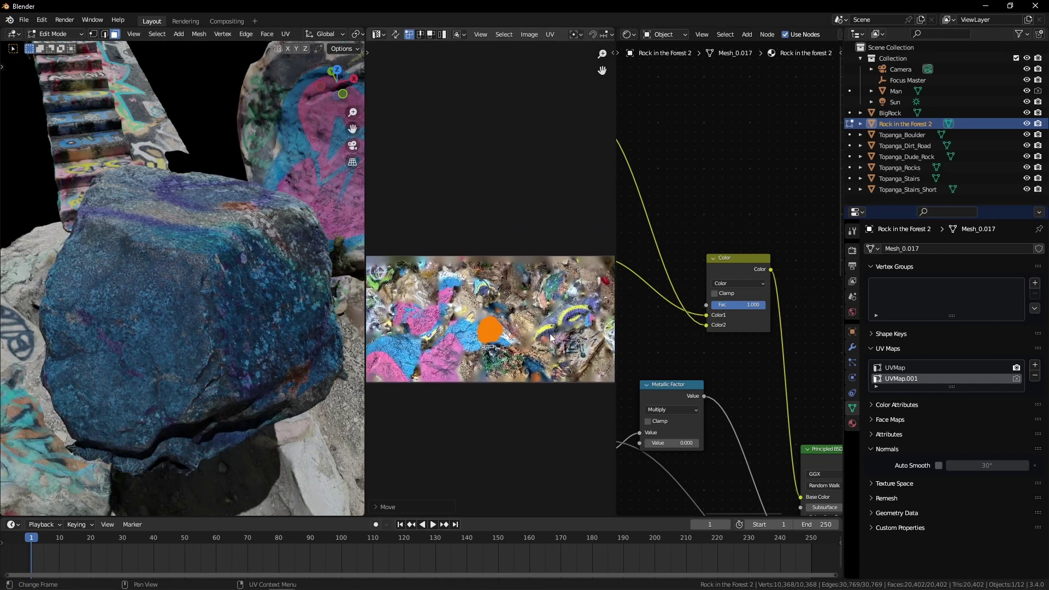
{"action": "key", "text": "g"}
{"action": "left_click", "coordinate": [373, 320]}
{"action": "key", "text": "Tab"}
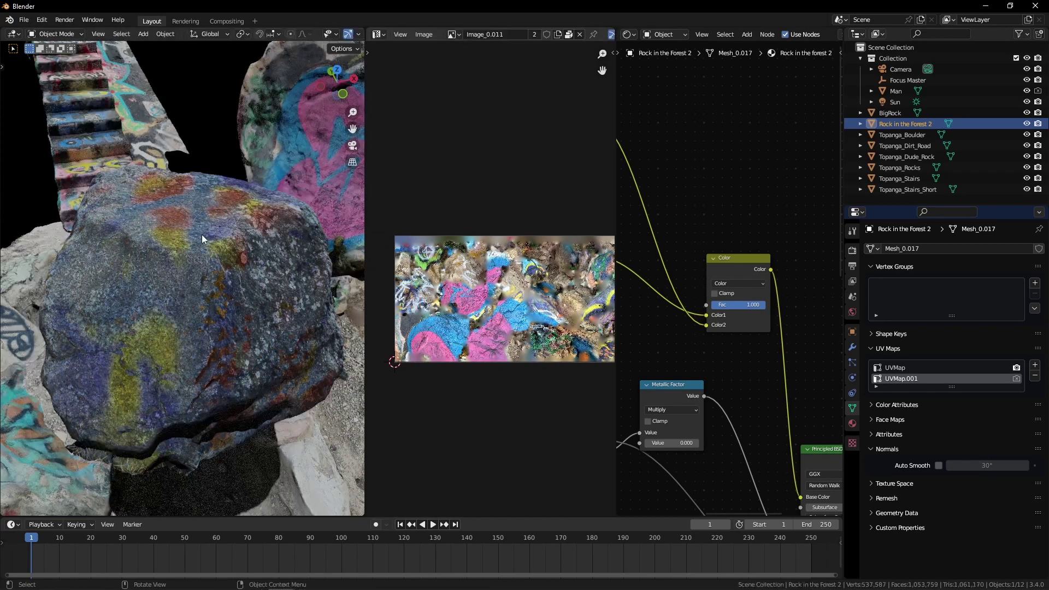
{"action": "scroll", "coordinate": [214, 286], "scroll_direction": "down", "scroll_amount": 6}
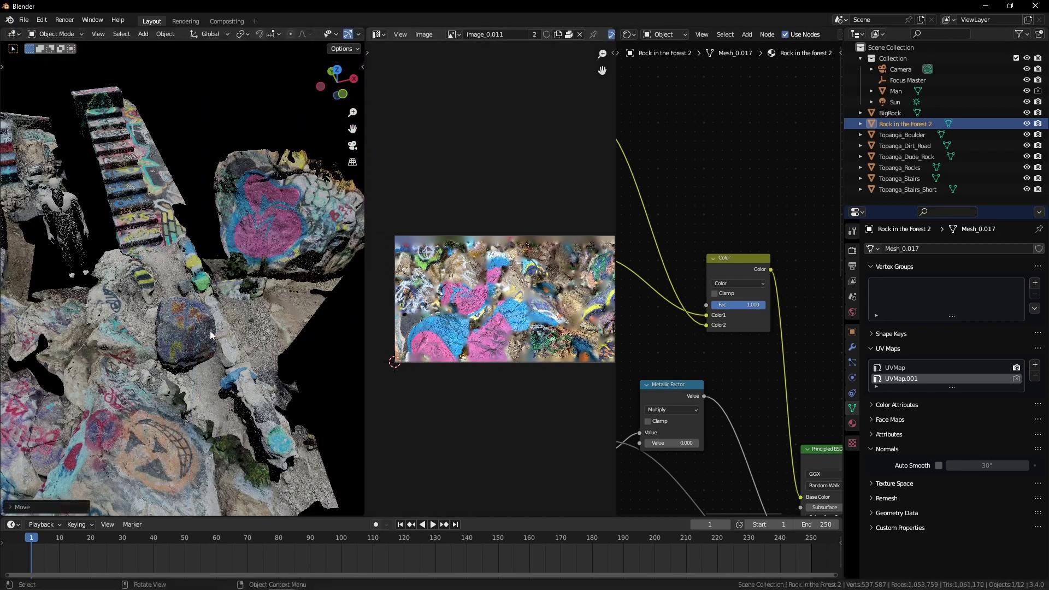
Duplicate the graffiti-tinted rock beside the original and give the copy its own single-user material
{"action": "scroll", "coordinate": [211, 336], "scroll_direction": "up", "scroll_amount": 4}
{"action": "key", "text": "shift+d"}
{"action": "left_click", "coordinate": [316, 303]}
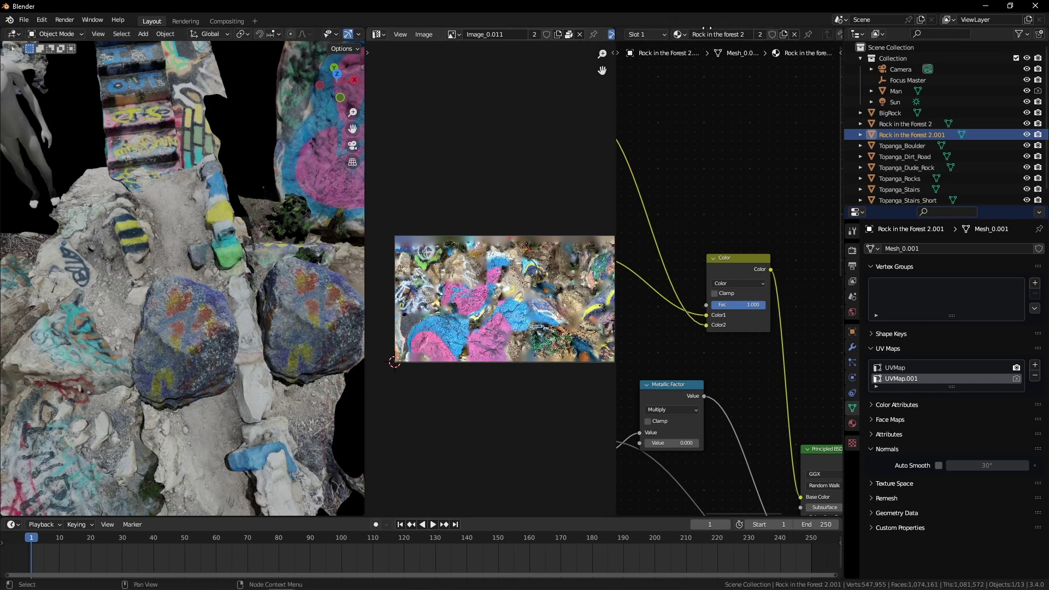
{"action": "scroll", "coordinate": [680, 125], "scroll_direction": "down", "scroll_amount": 1}
{"action": "middle_click_drag", "start_coordinate": [680, 124], "coordinate": [727, 100]}
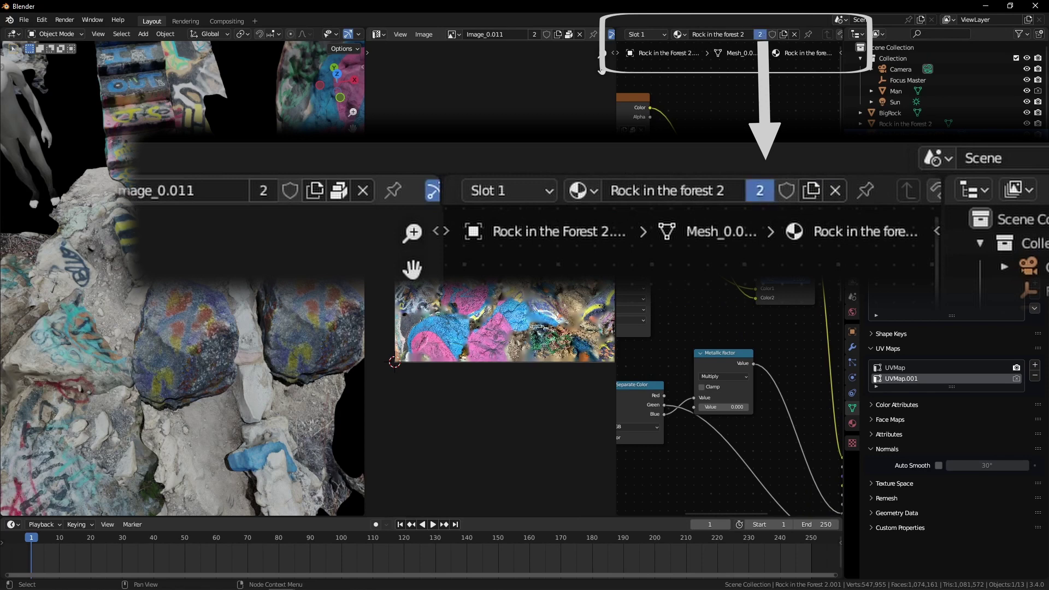
{"action": "left_click", "coordinate": [760, 34]}
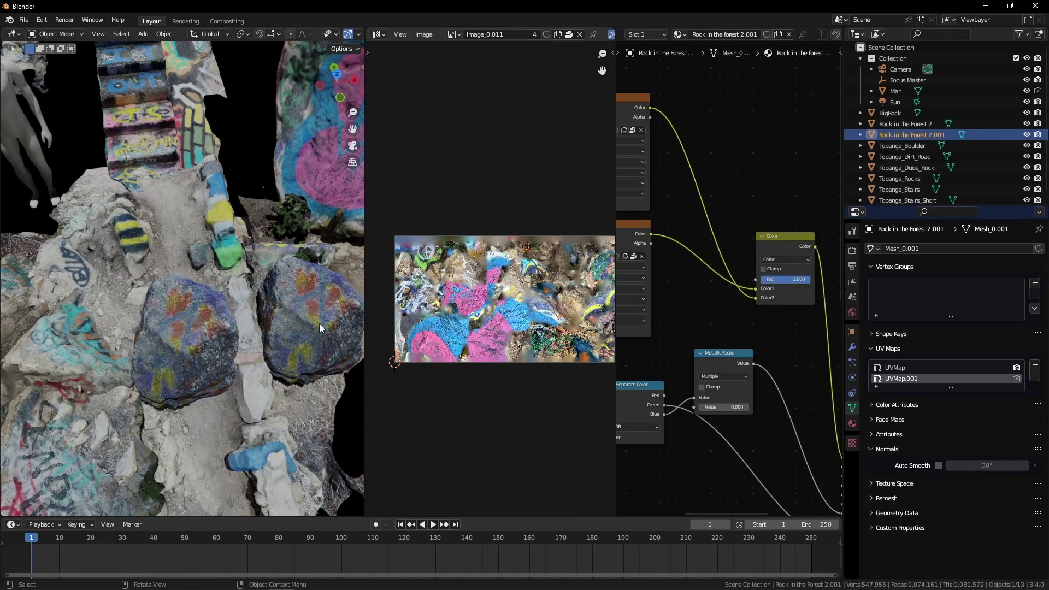
Copy the base color image node from BigRock's material and use its Image_0.007 as the graffiti texture on the duplicated rock
{"action": "middle_click_drag", "start_coordinate": [304, 327], "coordinate": [184, 240]}
{"action": "left_click", "coordinate": [183, 241]}
{"action": "scroll", "coordinate": [735, 429], "scroll_direction": "down", "scroll_amount": 2}
{"action": "middle_click_drag", "start_coordinate": [736, 429], "coordinate": [692, 344]}
{"action": "left_click_drag", "start_coordinate": [662, 364], "coordinate": [667, 348]}
{"action": "left_click", "coordinate": [675, 350]}
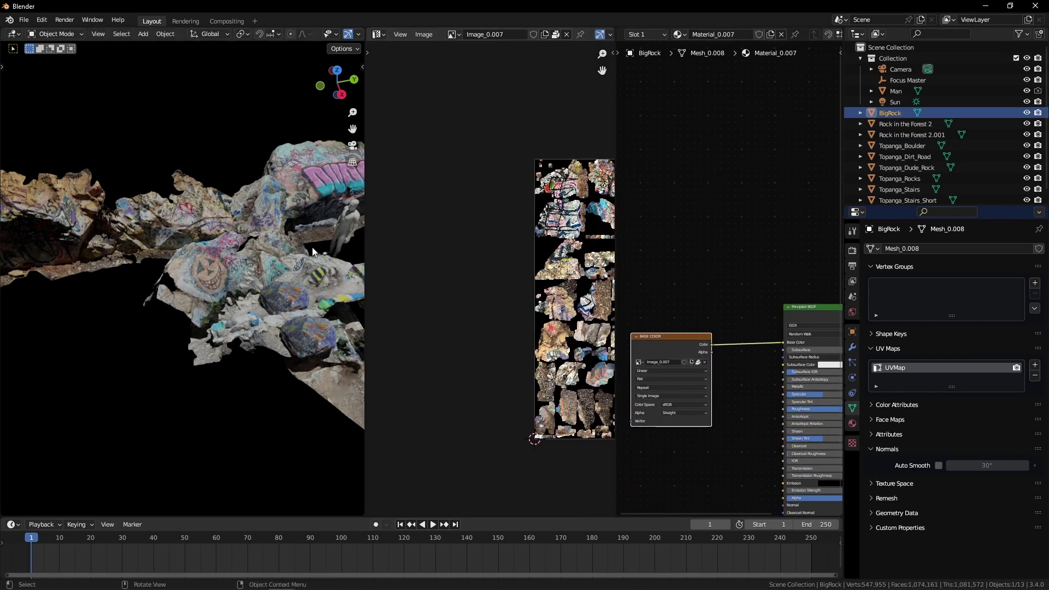
{"action": "left_click", "coordinate": [326, 280]}
{"action": "key", "text": "Home"}
{"action": "right_click_drag", "start_coordinate": [674, 240], "coordinate": [773, 229], "text": "alt"}
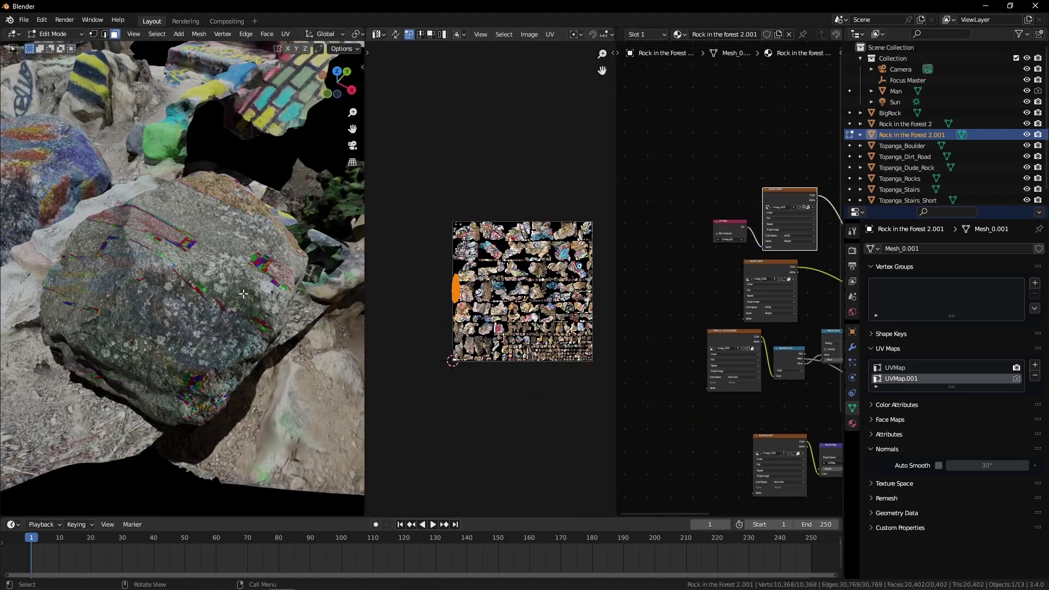
Move the duplicated rock's UVs across the BigRock texture onto the patch with red graffiti lettering
{"action": "scroll", "coordinate": [462, 306], "scroll_direction": "up", "scroll_amount": 5}
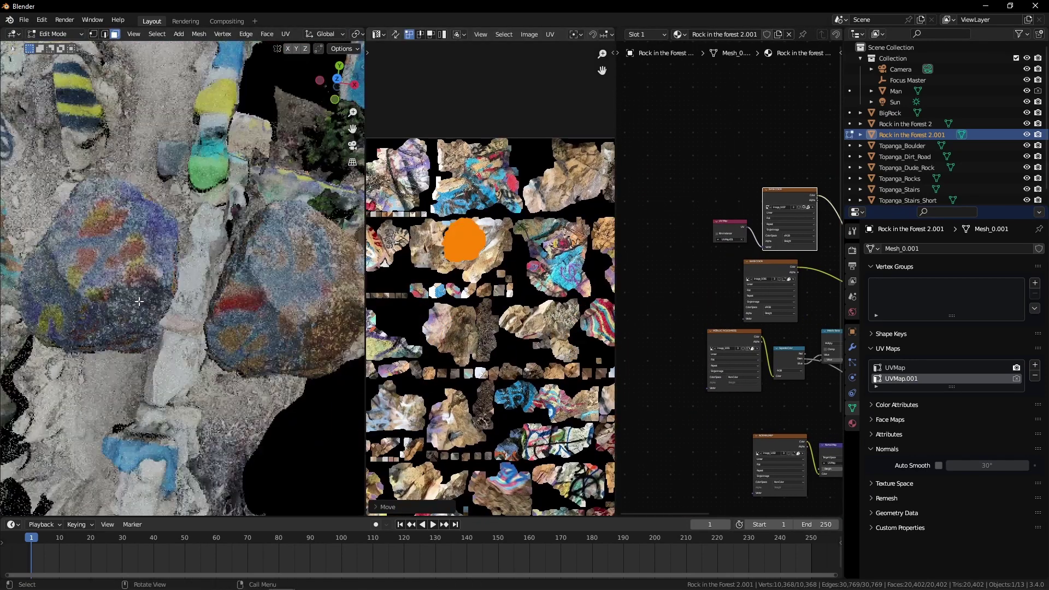
{"action": "middle_click_drag", "start_coordinate": [185, 273], "coordinate": [208, 277]}
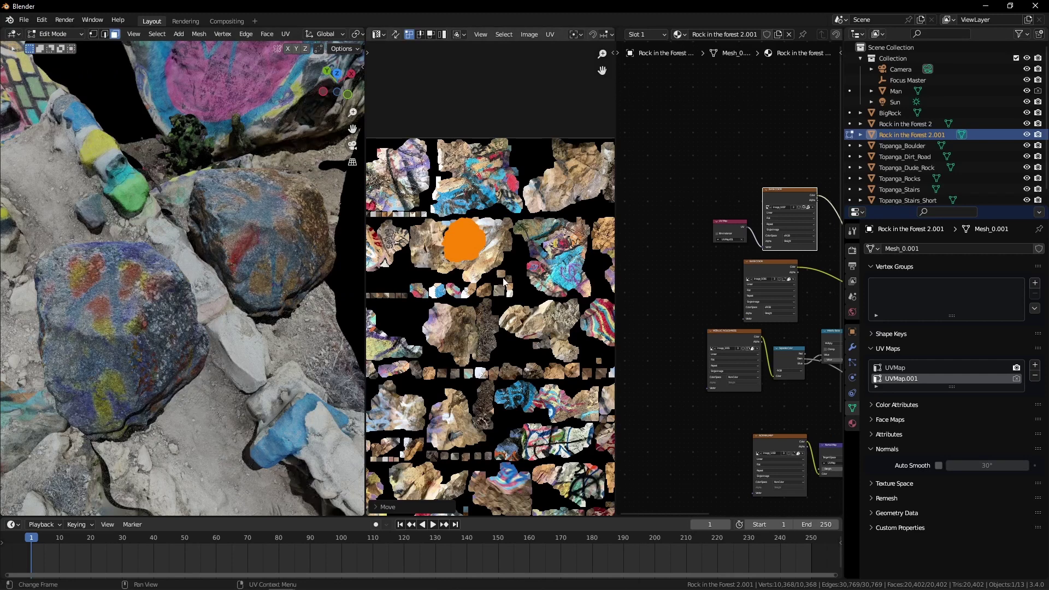
{"action": "scroll", "coordinate": [503, 279], "scroll_direction": "down", "scroll_amount": 1}
{"action": "key", "text": "g"}
{"action": "left_click", "coordinate": [471, 226]}
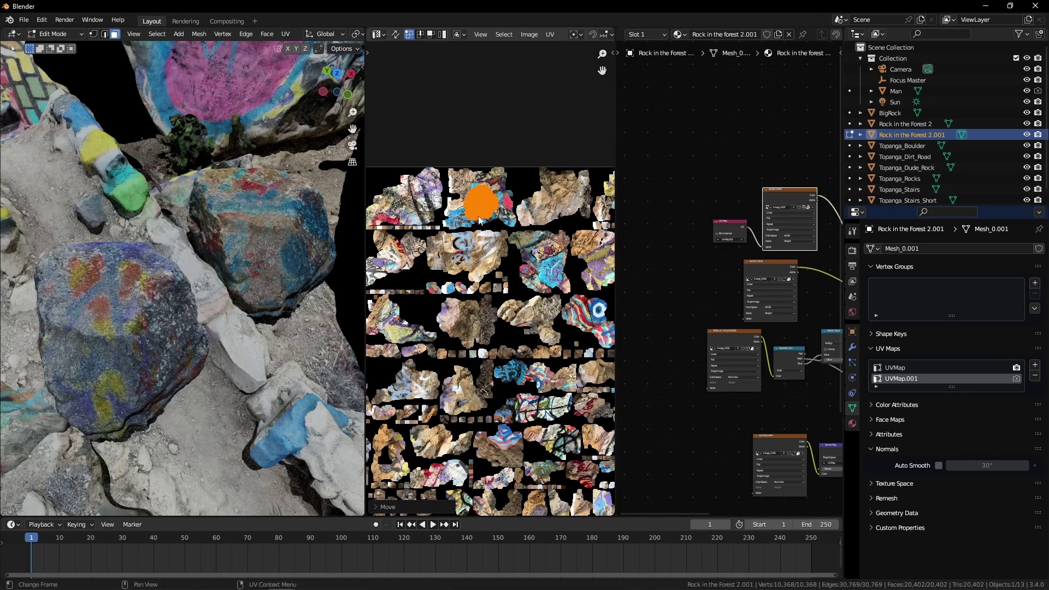
{"action": "middle_click_drag", "start_coordinate": [471, 226], "coordinate": [508, 286]}
{"action": "key", "text": "g"}
{"action": "left_click", "coordinate": [422, 416]}
Scale the duplicated rock's UVs to about 1.24, nudge them over the red lettering and return to Object Mode
{"action": "key", "text": "s"}
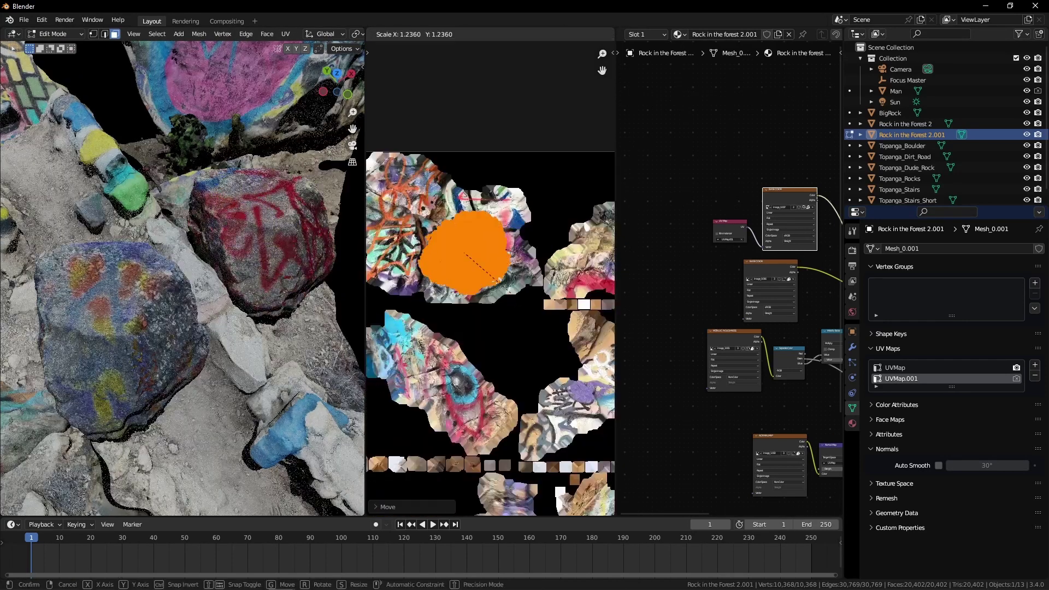
{"action": "left_click", "coordinate": [458, 274]}
{"action": "key", "text": "g"}
{"action": "left_click", "coordinate": [454, 273]}
{"action": "key", "text": "Tab"}
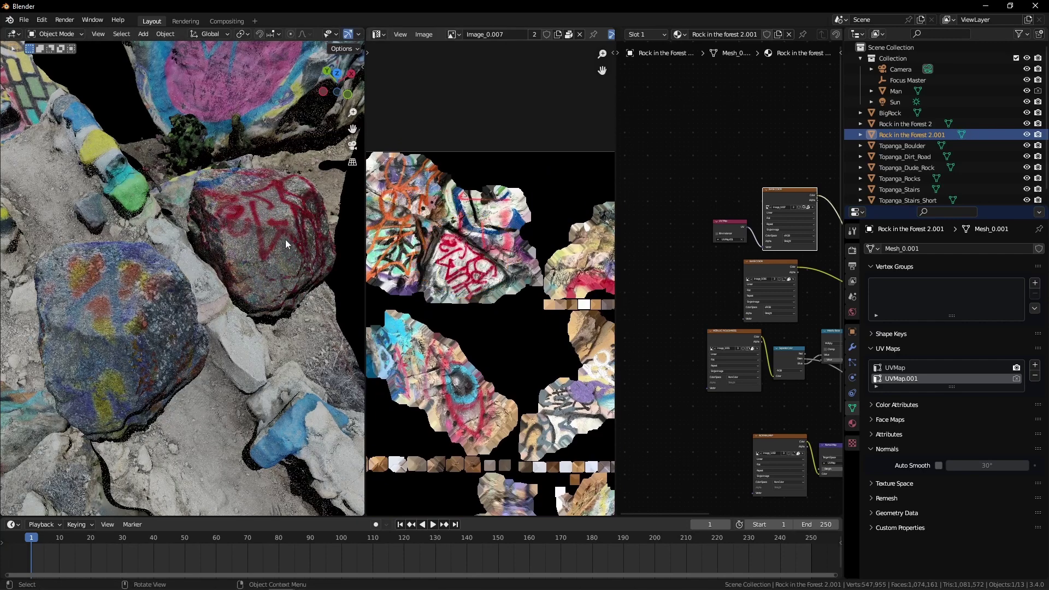
Move the red-graffiti rock among the painted rocks in front of the man, constraining the second move to the horizontal plane
{"action": "middle_click_drag", "start_coordinate": [274, 239], "coordinate": [216, 267]}
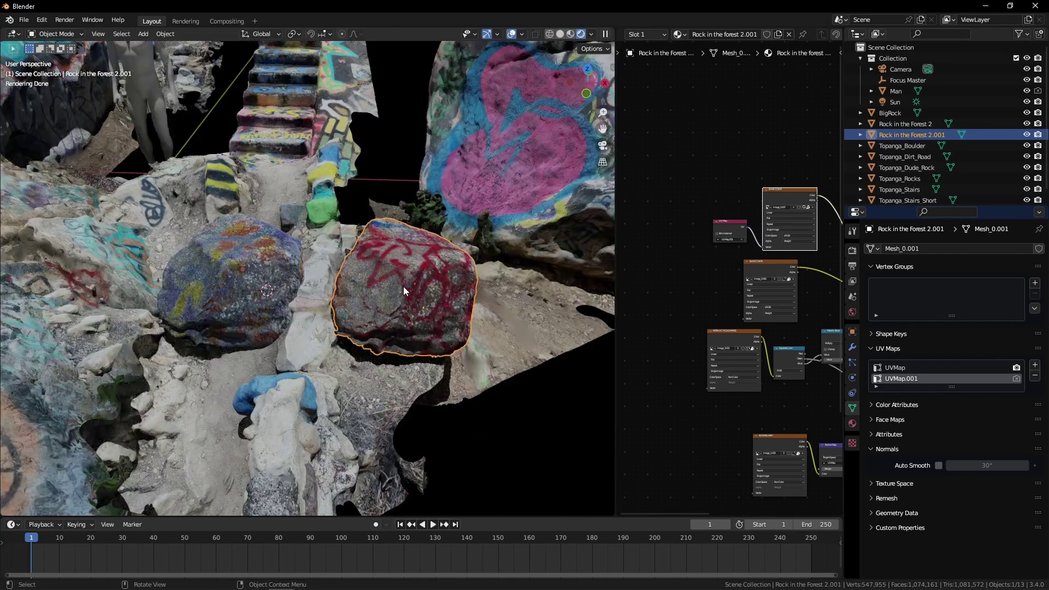
{"action": "key", "text": "g"}
{"action": "left_click", "coordinate": [386, 295]}
{"action": "middle_click_drag", "start_coordinate": [386, 296], "coordinate": [369, 254]}
{"action": "key", "text": "g"}
{"action": "key", "text": "shift+z"}
{"action": "left_click", "coordinate": [414, 298]}
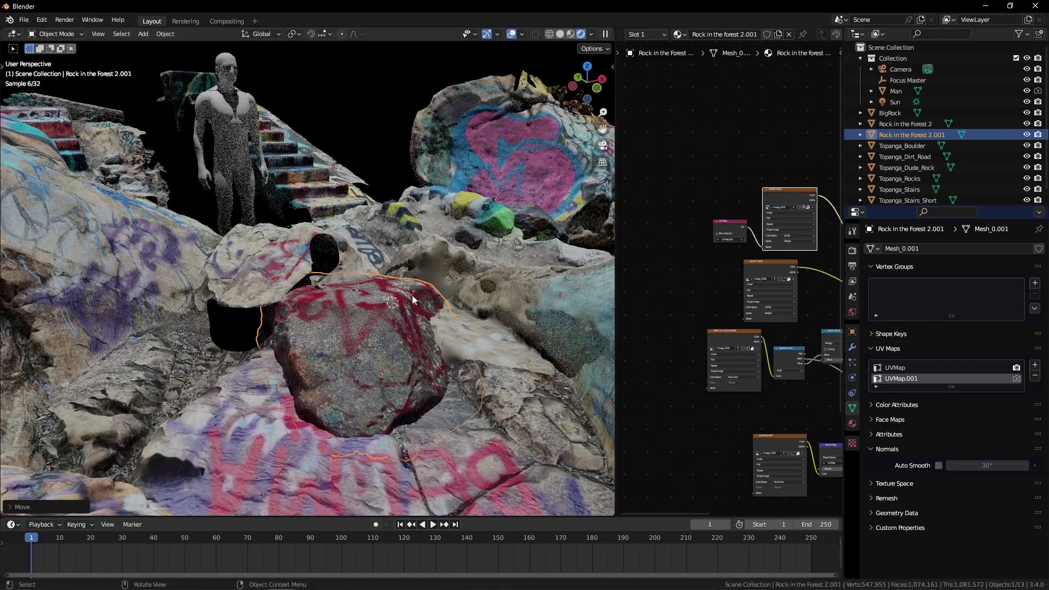
{"action": "middle_click_drag", "start_coordinate": [414, 299], "coordinate": [365, 342]}
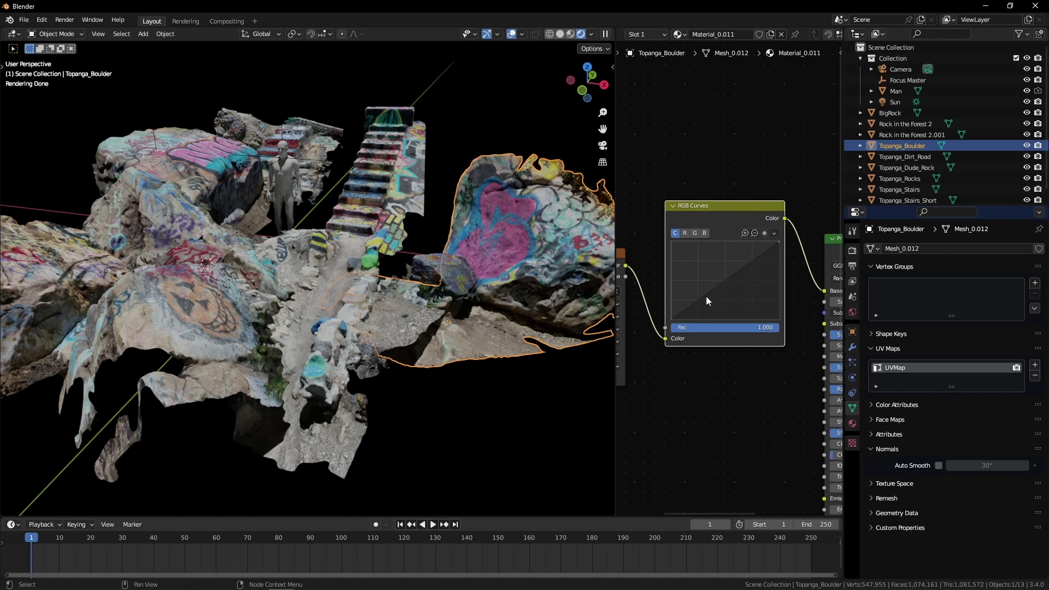
Darken Topanga_Boulder's RGB Curves with a point at 0.3500, 0.2312 and wrap the node in a node group
{"action": "left_click_drag", "start_coordinate": [708, 297], "coordinate": [708, 301]}
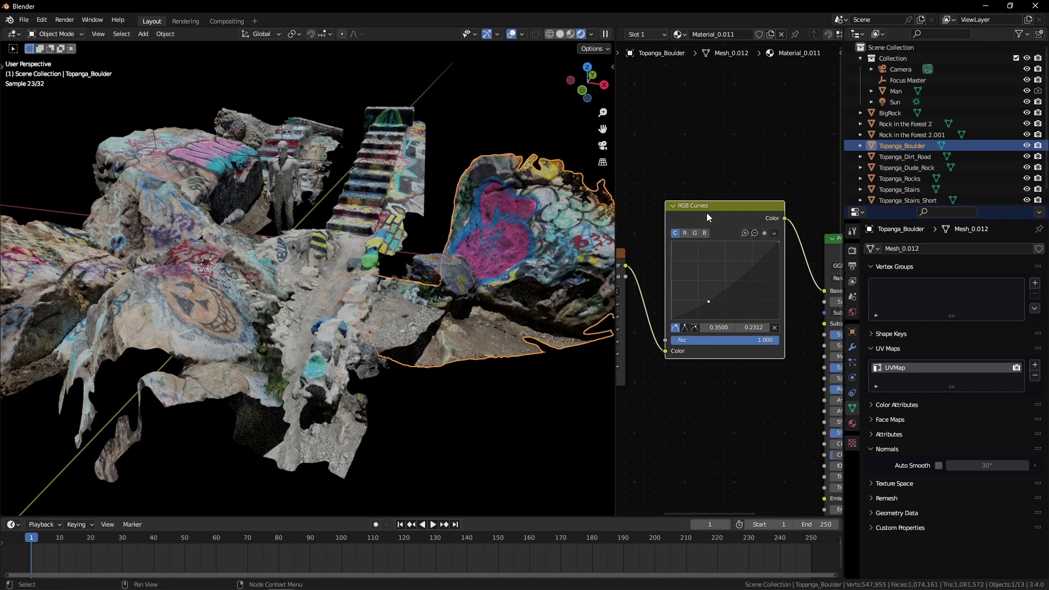
{"action": "left_click_drag", "start_coordinate": [708, 211], "coordinate": [706, 200]}
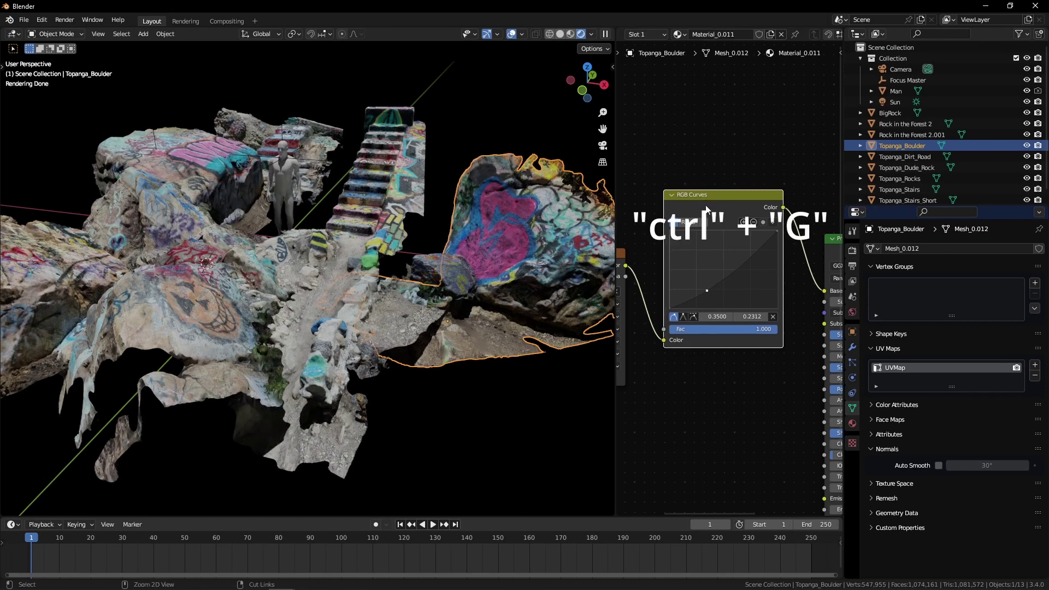
{"action": "key", "text": "ctrl+g"}
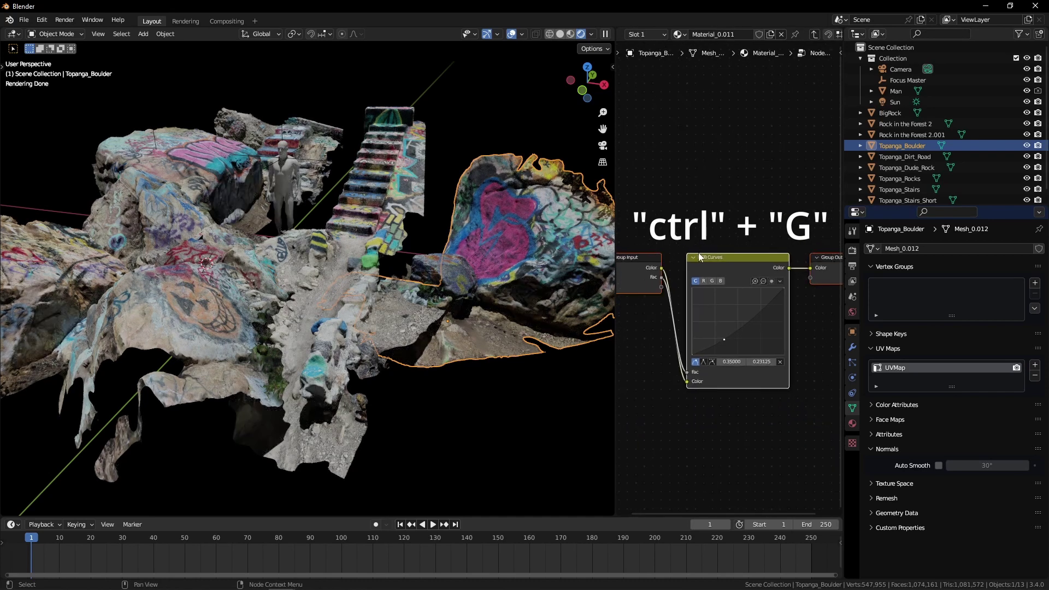
{"action": "key", "text": "Tab"}
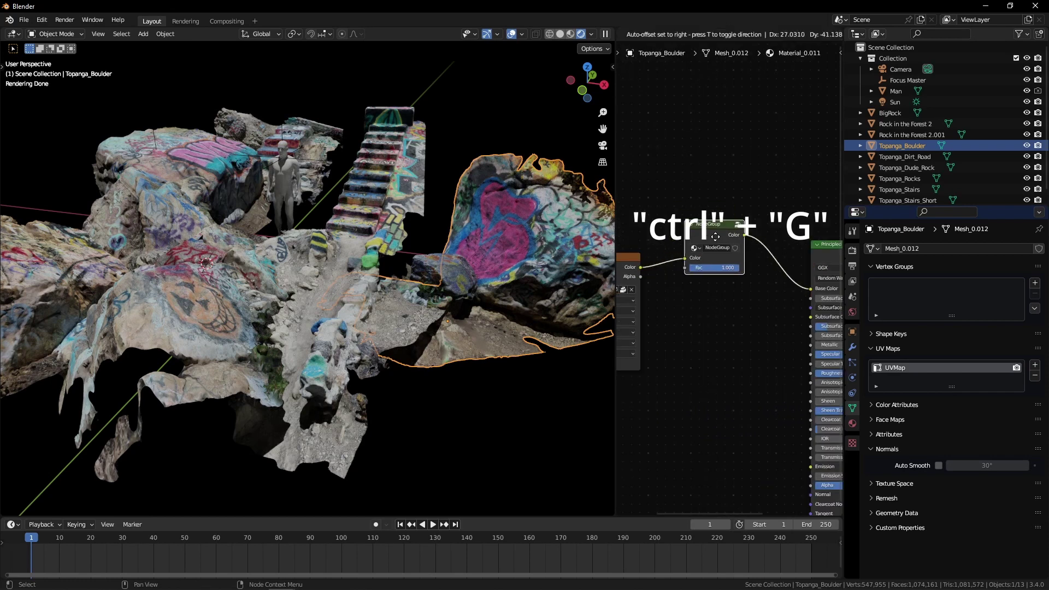
Copy the curves node group from Topanga_Boulder's material and paste it into the materials of the other Topanga scans
{"action": "left_click", "coordinate": [930, 156]}
{"action": "left_click", "coordinate": [903, 146]}
{"action": "key", "text": "ctrl+c"}
{"action": "left_click", "coordinate": [905, 157]}
{"action": "key", "text": "ctrl+v"}
{"action": "left_click", "coordinate": [905, 168]}
{"action": "left_click", "coordinate": [901, 179]}
{"action": "left_click", "coordinate": [899, 190]}
{"action": "key", "text": "Up"}
{"action": "key", "text": "Up"}
{"action": "key", "text": "Up"}
{"action": "key", "text": "Up"}
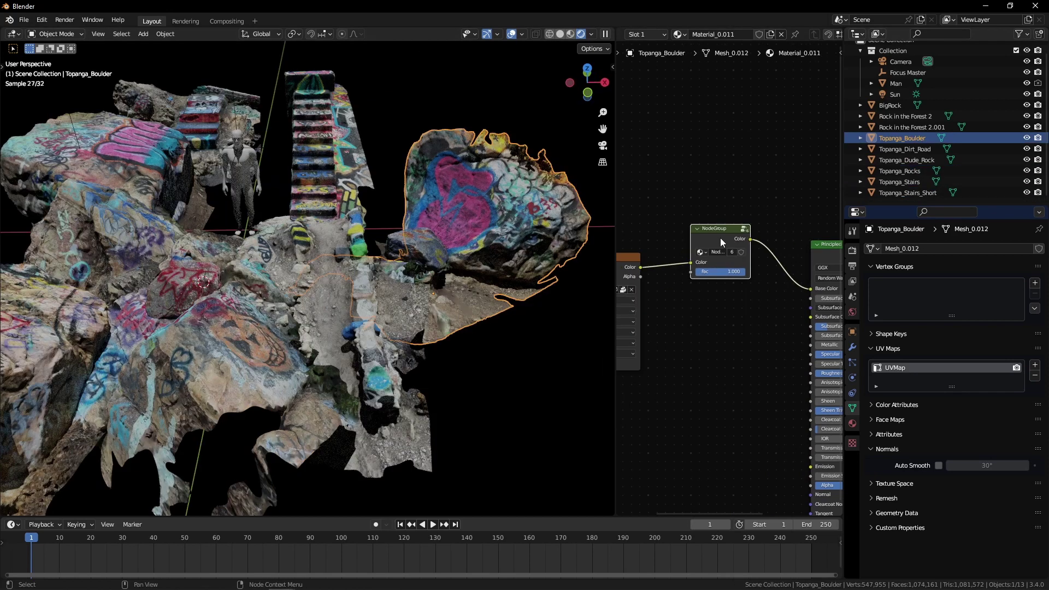
Inside the shared node group, insert a Hue Saturation Value node between RGB Curves and Group Output
{"action": "key", "text": "Tab"}
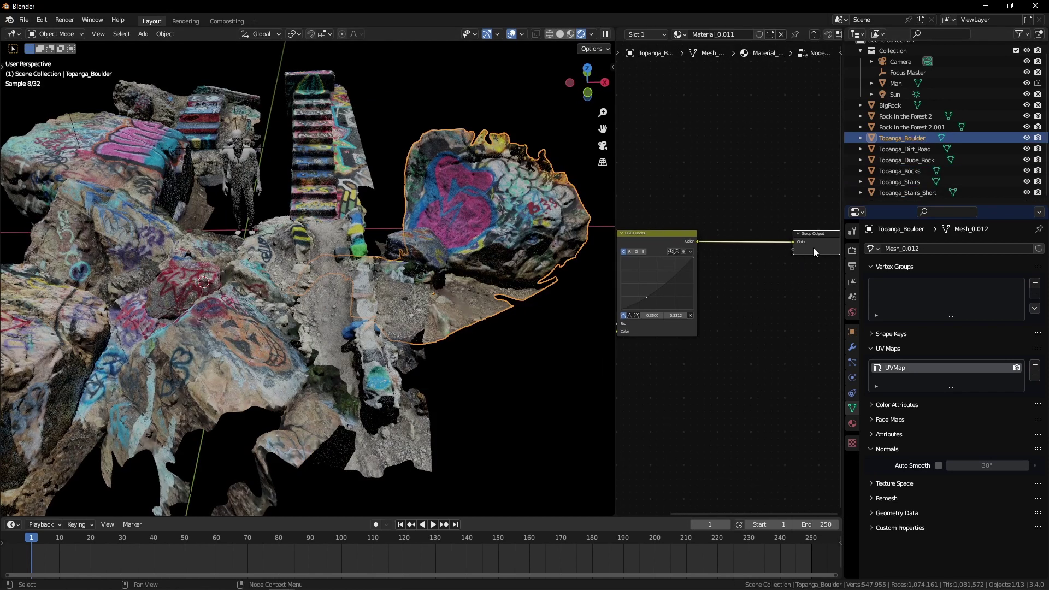
{"action": "key", "text": "s"}
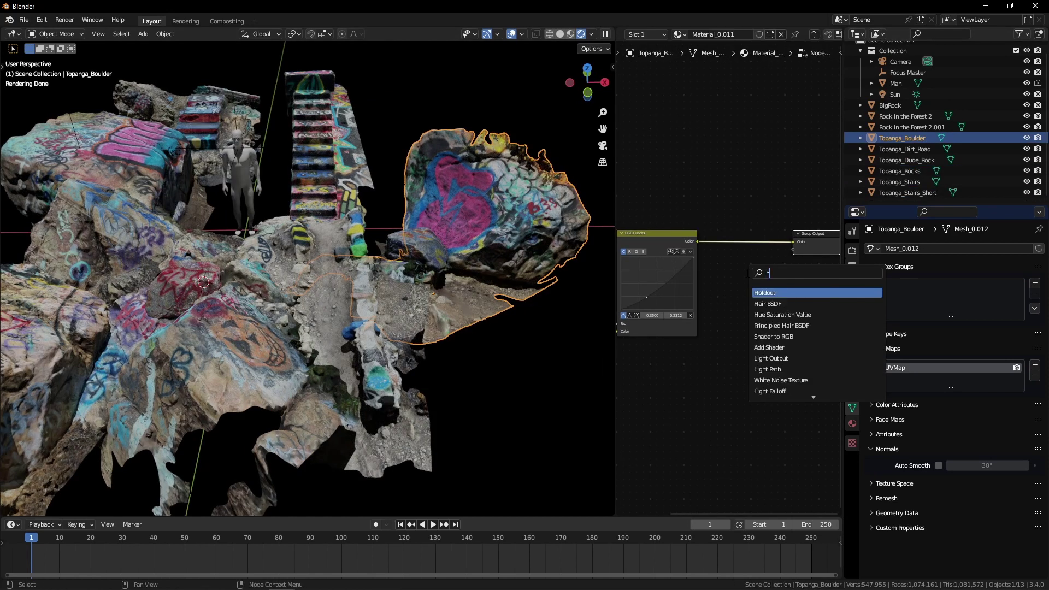
{"action": "key", "text": "Return"}
{"action": "left_click", "coordinate": [725, 221]}
{"action": "scroll", "coordinate": [745, 258], "scroll_direction": "up", "scroll_amount": 5}
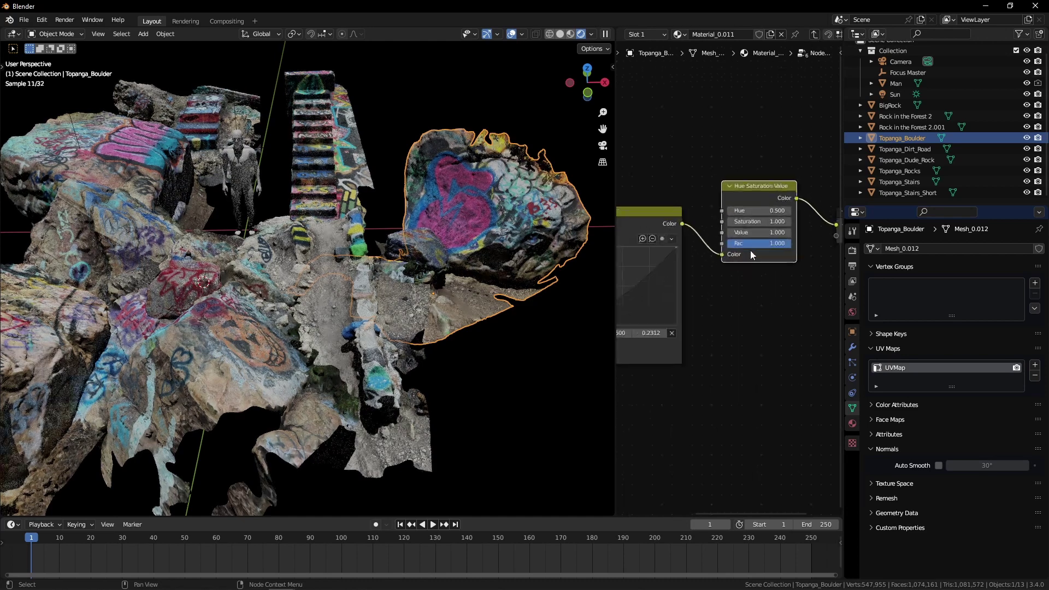
{"action": "middle_click_drag", "start_coordinate": [748, 252], "coordinate": [731, 321]}
{"action": "scroll", "coordinate": [731, 317], "scroll_direction": "up", "scroll_amount": 3}
{"action": "mouse_move", "coordinate": [731, 304]}
{"action": "left_mouse_down"}
{"action": "mouse_move", "coordinate": [677, 304]}
{"action": "mouse_move", "coordinate": [749, 303]}
{"action": "mouse_move", "coordinate": [698, 303]}
{"action": "mouse_move", "coordinate": [736, 302]}
{"action": "mouse_move", "coordinate": [734, 316]}
{"action": "mouse_move", "coordinate": [696, 321]}
{"action": "mouse_move", "coordinate": [732, 320]}
{"action": "left_mouse_up"}
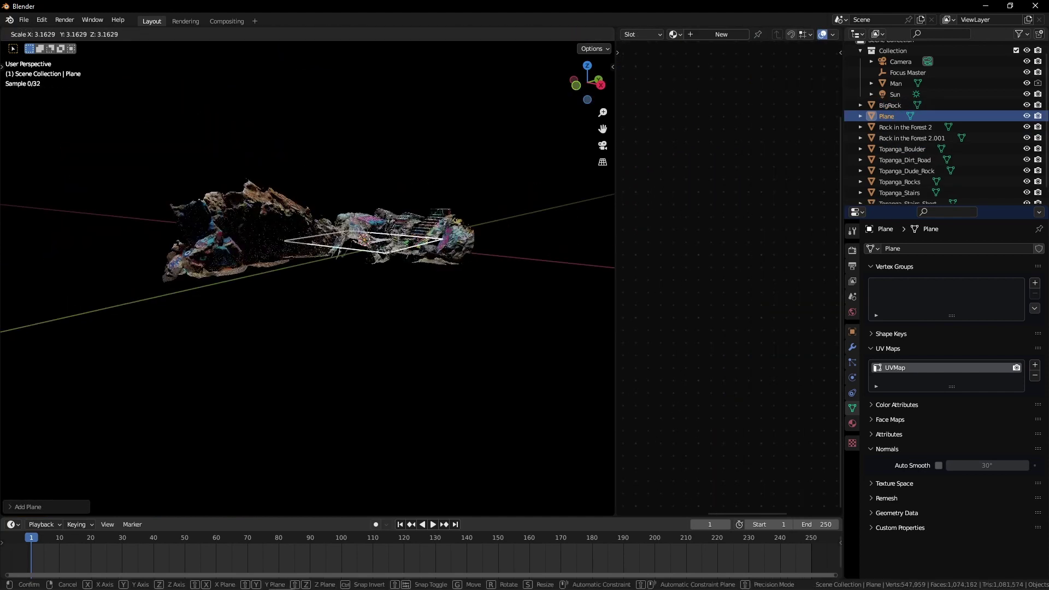
Enlarge the new ground plane well beyond the scans and lower it along Z beneath them
{"action": "left_click", "coordinate": [68, 361]}
{"action": "scroll", "coordinate": [363, 317], "scroll_direction": "up", "scroll_amount": 3}
{"action": "key", "text": "g"}
{"action": "key", "text": "z"}
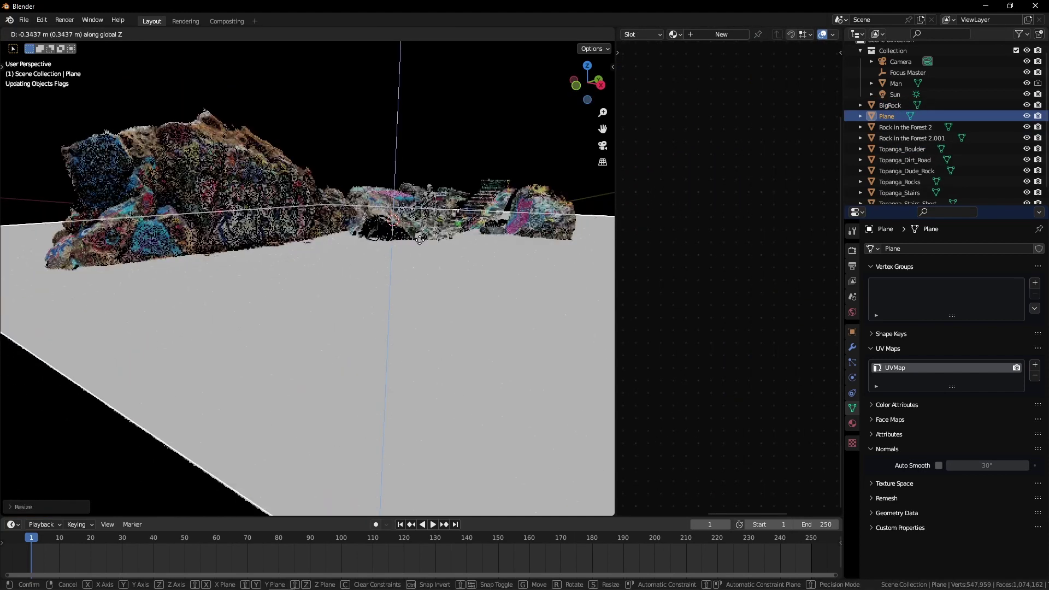
{"action": "middle_click_drag", "start_coordinate": [452, 273], "coordinate": [168, 449]}
Split off an Asset Browser area beneath the 3D viewport, and browse the materials on the ambientCG website
{"action": "left_click_drag", "start_coordinate": [4, 516], "coordinate": [6, 417]}
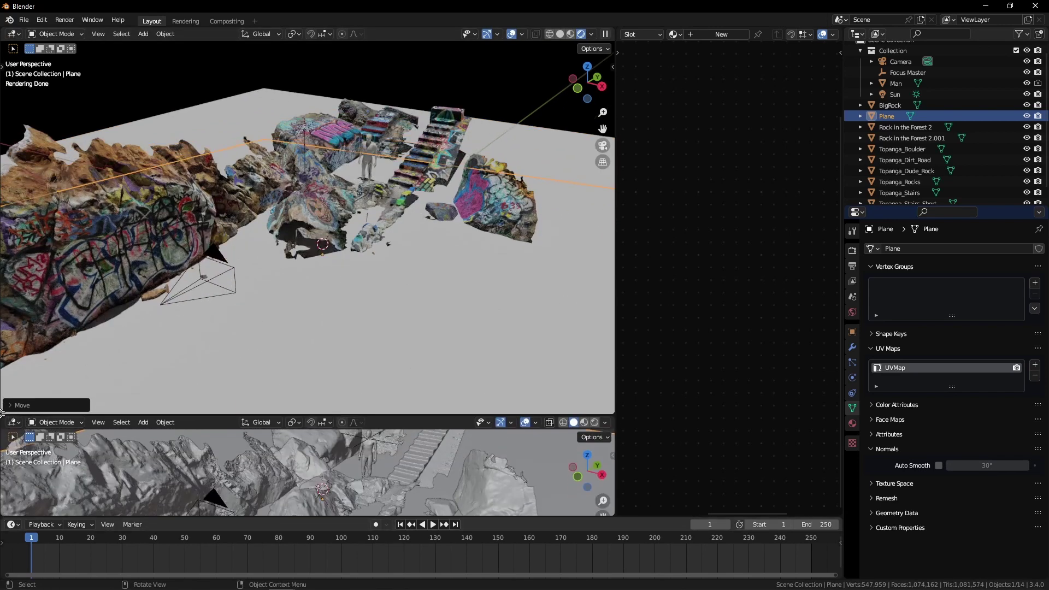
{"action": "key", "text": "shift+F1"}
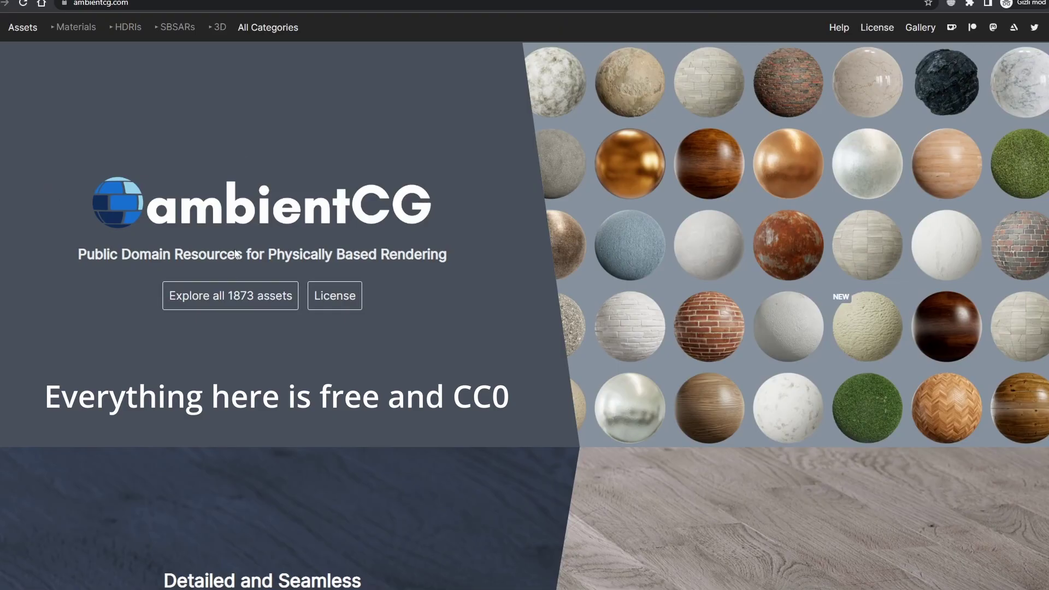
{"action": "scroll", "coordinate": [319, 313], "scroll_direction": "down", "scroll_amount": 15}
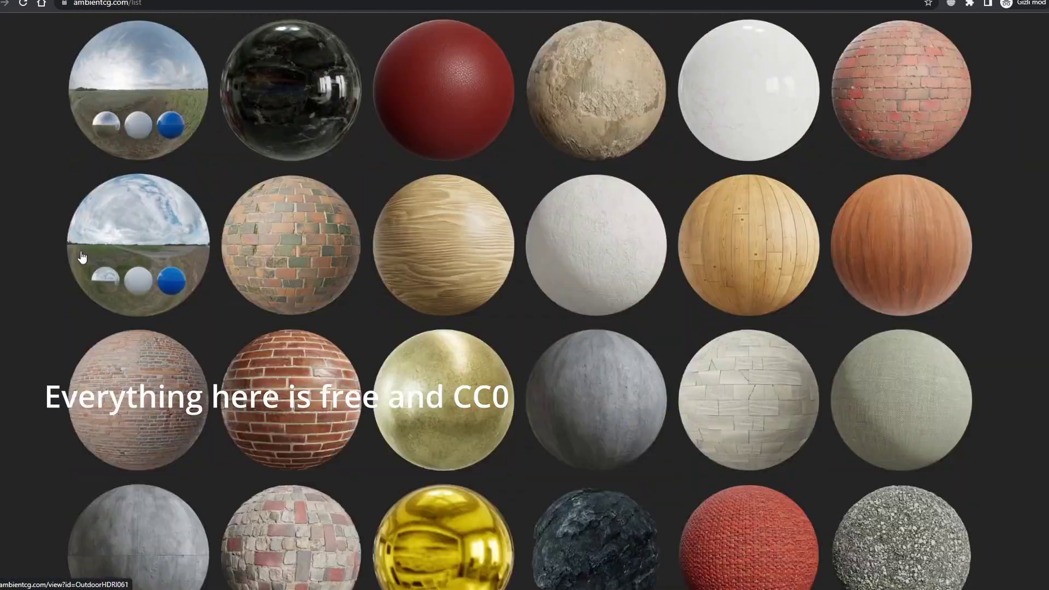
{"action": "scroll", "coordinate": [638, 231], "scroll_direction": "down", "scroll_amount": 4}
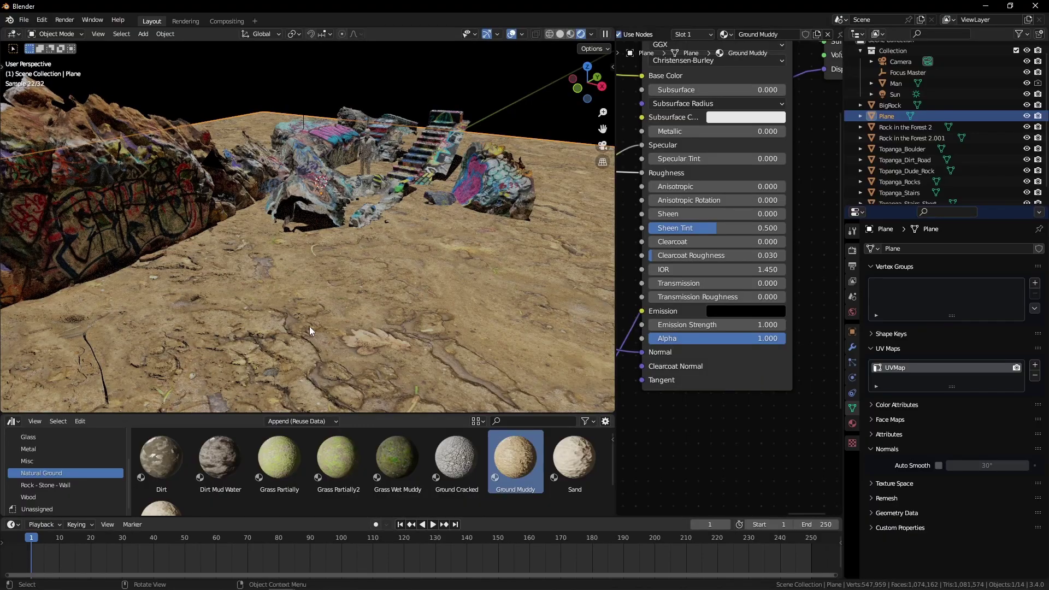
Replace the Mapping node in the plane's Ground Muddy material with the Poliigon Uber Mapping node group, fed by the UV coordinates
{"action": "scroll", "coordinate": [710, 328], "scroll_direction": "down", "scroll_amount": 4}
{"action": "middle_click_drag", "start_coordinate": [645, 347], "coordinate": [721, 358]}
{"action": "middle_click_drag", "start_coordinate": [670, 336], "coordinate": [727, 324]}
{"action": "scroll", "coordinate": [733, 279], "scroll_direction": "up", "scroll_amount": 5}
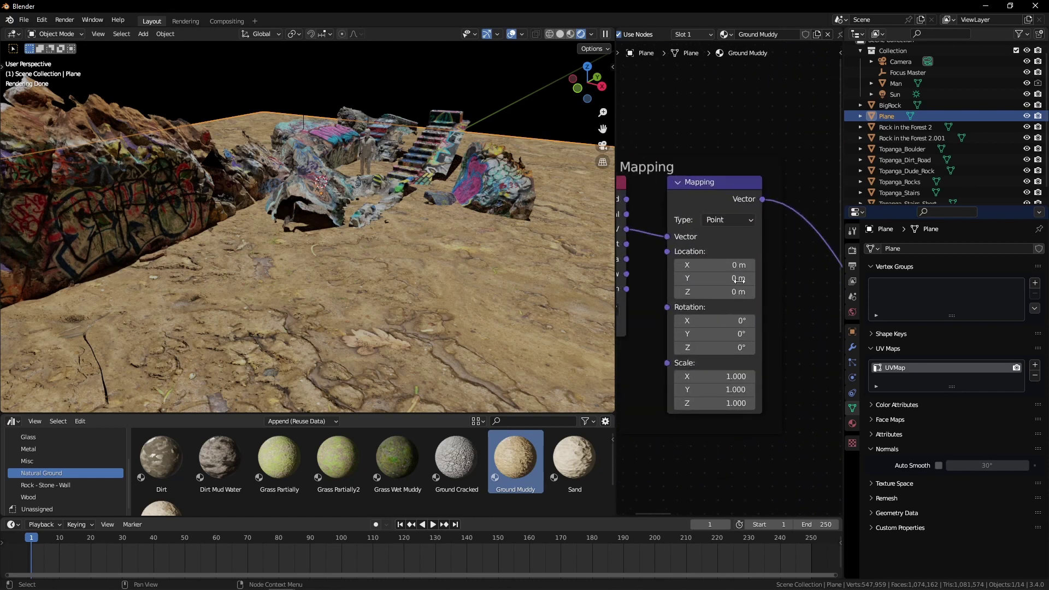
{"action": "scroll", "coordinate": [718, 253], "scroll_direction": "down", "scroll_amount": 5}
{"action": "left_click", "coordinate": [717, 204]}
{"action": "key", "text": "shift+a"}
{"action": "mouse_move", "coordinate": [712, 343]}
{"action": "left_click", "coordinate": [787, 386]}
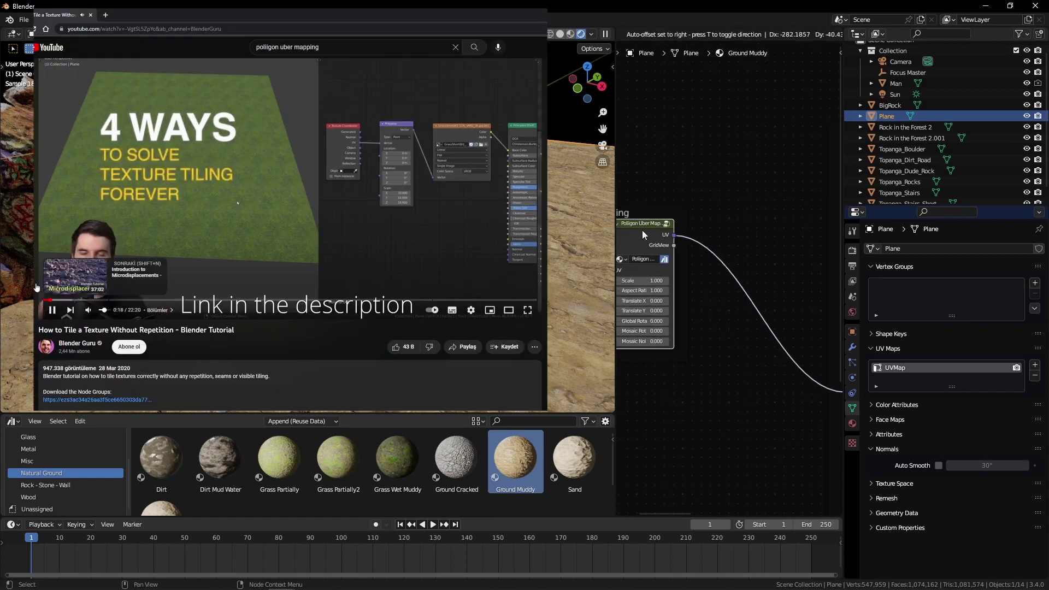
{"action": "scroll", "coordinate": [643, 234], "scroll_direction": "up", "scroll_amount": 2}
{"action": "left_click", "coordinate": [746, 221]}
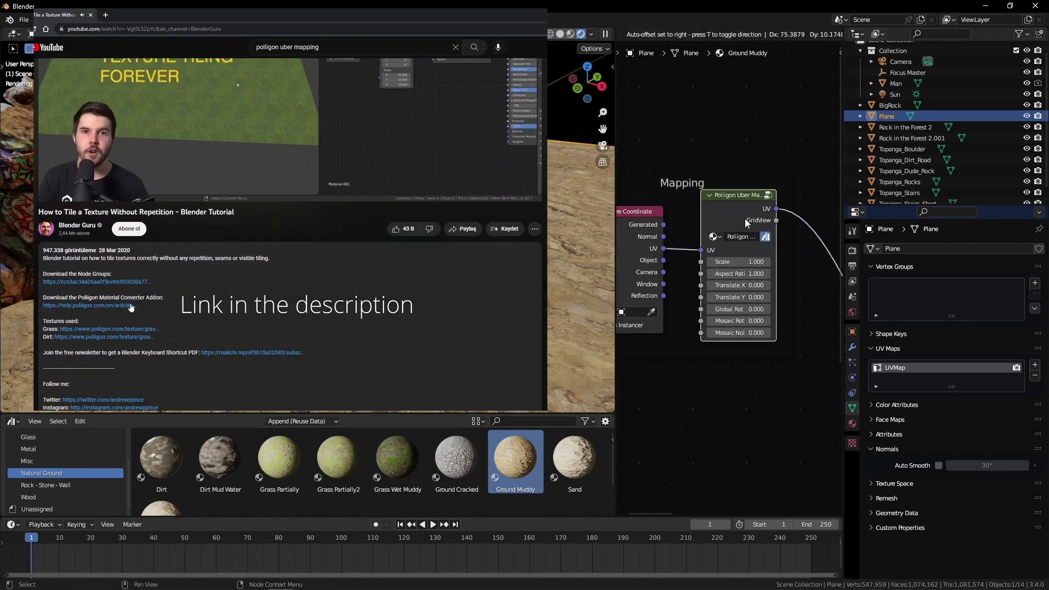
{"action": "left_click_drag", "start_coordinate": [775, 268], "coordinate": [801, 269]}
{"action": "middle_click_drag", "start_coordinate": [801, 269], "coordinate": [771, 266]}
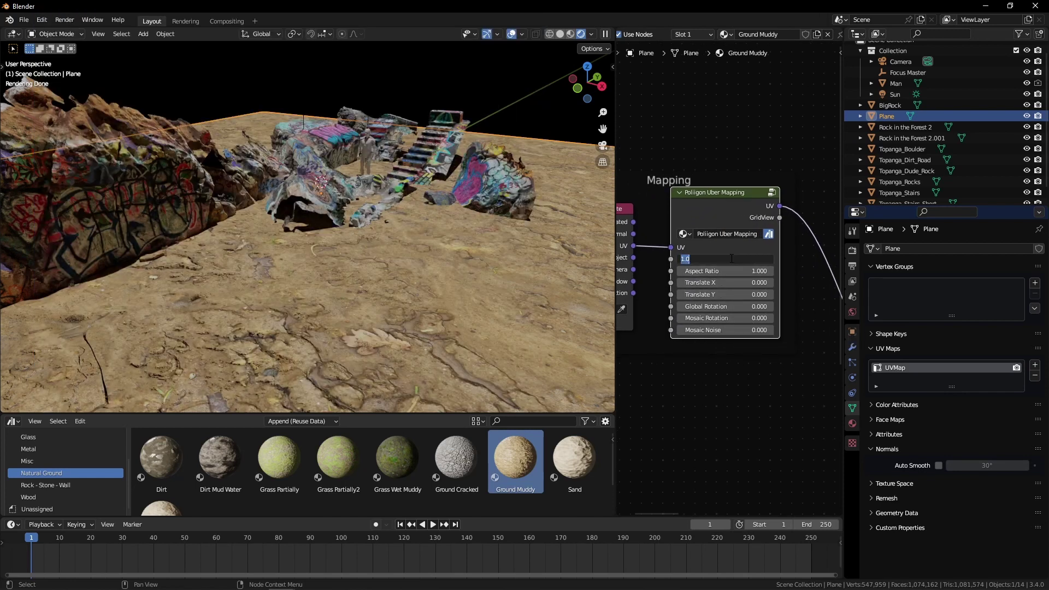
Set the Poliigon Uber Mapping Scale to 10.000, Mosaic Rotation to 1.300 and Mosaic Noise to 1.000 to break up tiling
{"action": "key", "text": "Return"}
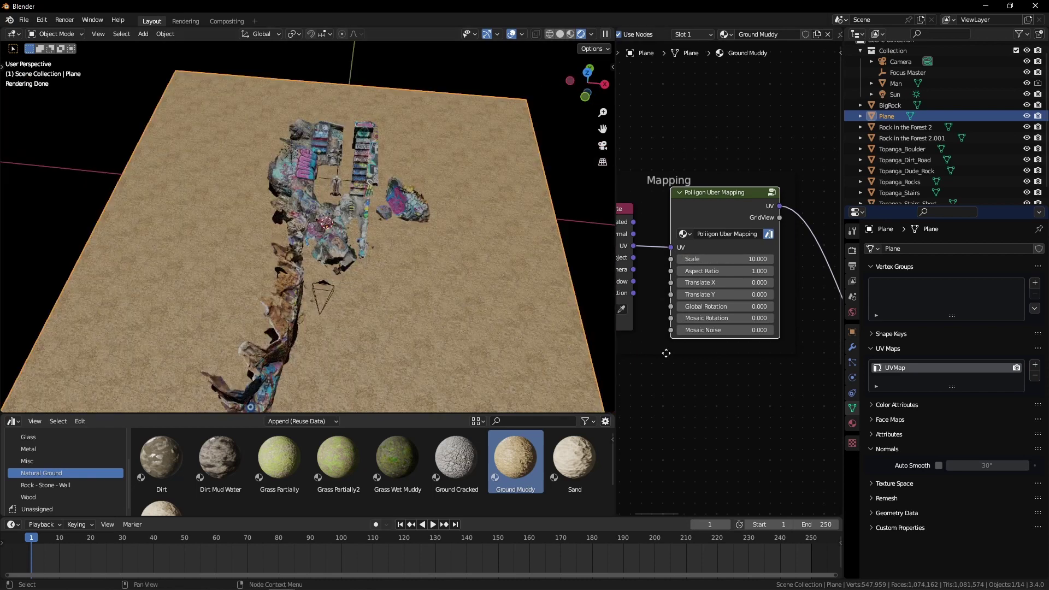
{"action": "left_click_drag", "start_coordinate": [725, 318], "coordinate": [751, 318]}
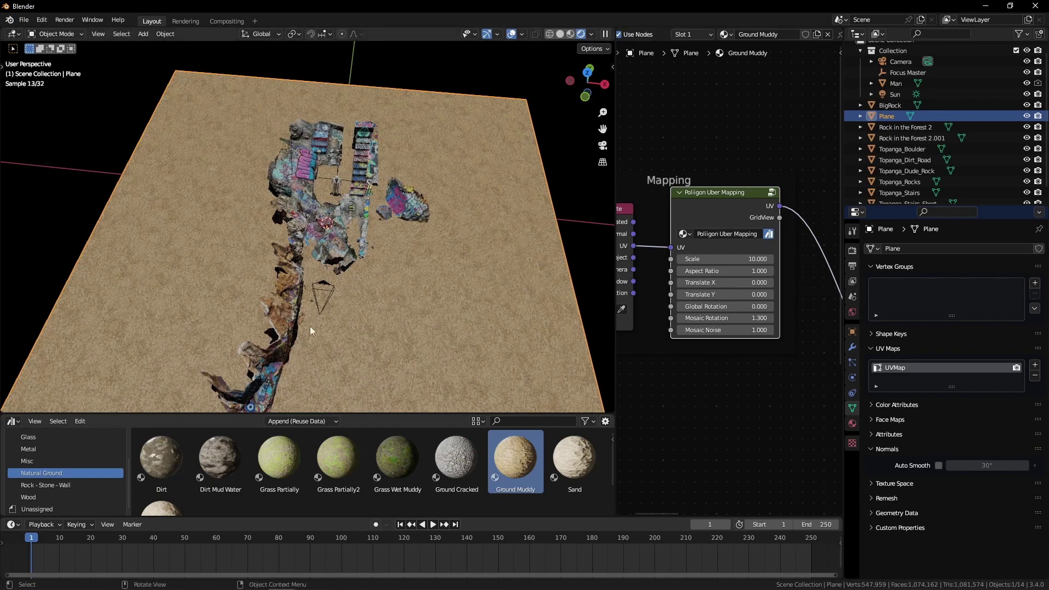
{"action": "middle_click_drag", "start_coordinate": [320, 314], "coordinate": [358, 318]}
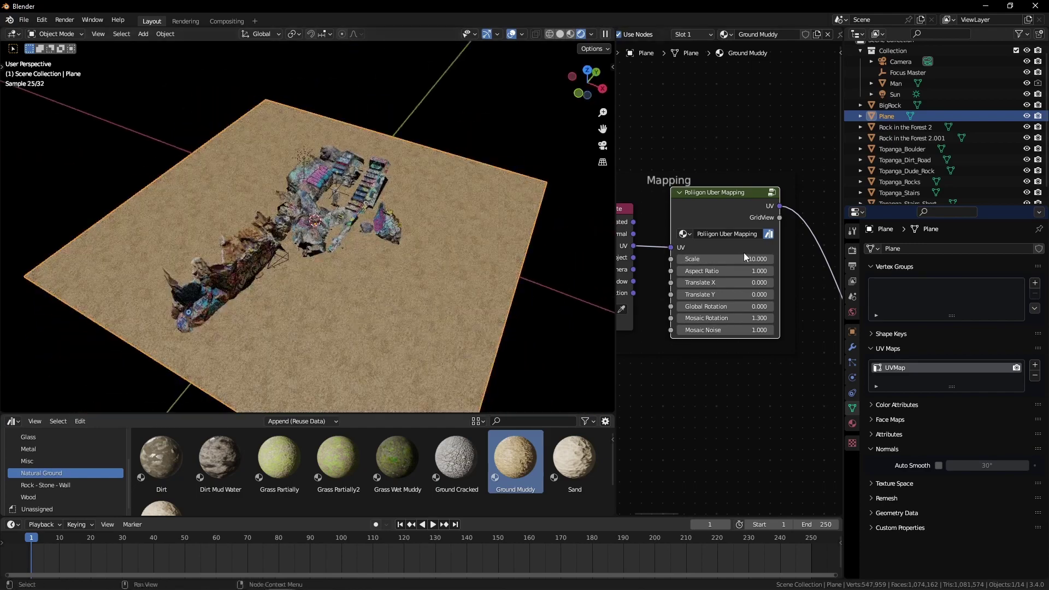
{"action": "scroll", "coordinate": [431, 290], "scroll_direction": "up", "scroll_amount": 6}
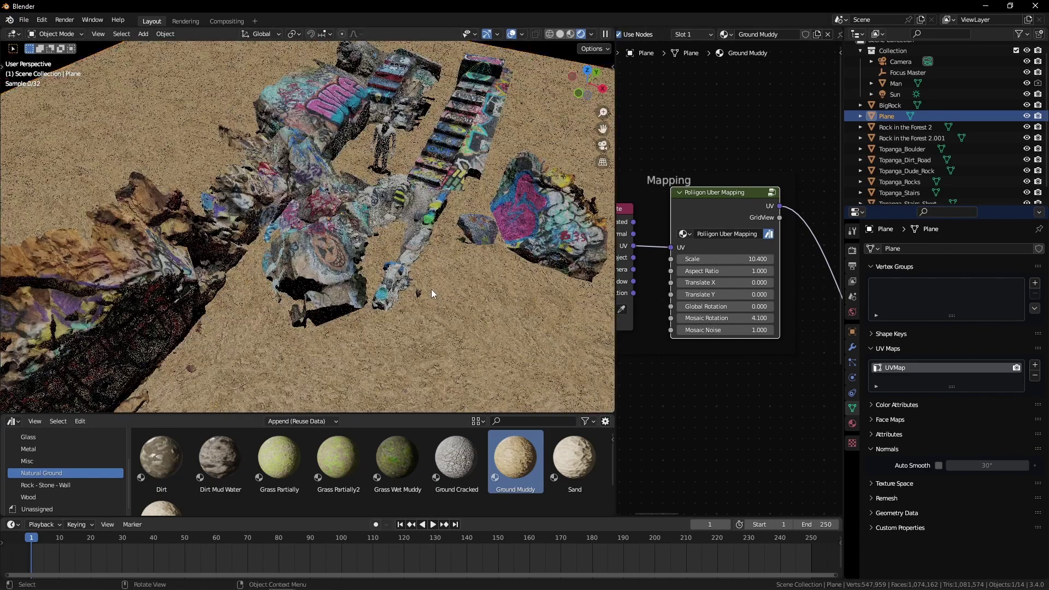
Subdivide the ground plane's mesh repeatedly into a dense grid of faces
{"action": "scroll", "coordinate": [431, 291], "scroll_direction": "up", "scroll_amount": 4}
{"action": "middle_click_drag", "start_coordinate": [431, 291], "coordinate": [394, 306]}
{"action": "left_click", "coordinate": [440, 250]}
{"action": "right_click", "coordinate": [441, 250]}
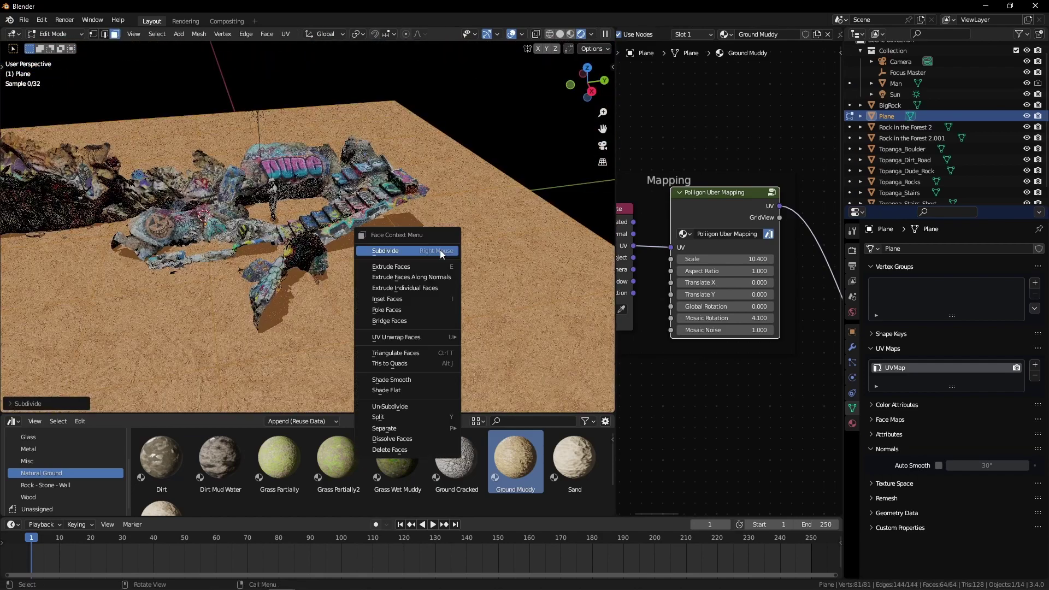
{"action": "left_click", "coordinate": [441, 250]}
{"action": "right_click", "coordinate": [441, 251]}
{"action": "left_click", "coordinate": [440, 250]}
{"action": "right_click", "coordinate": [441, 251]}
{"action": "left_click", "coordinate": [440, 250]}
{"action": "right_click", "coordinate": [440, 250]}
{"action": "left_click", "coordinate": [440, 251]}
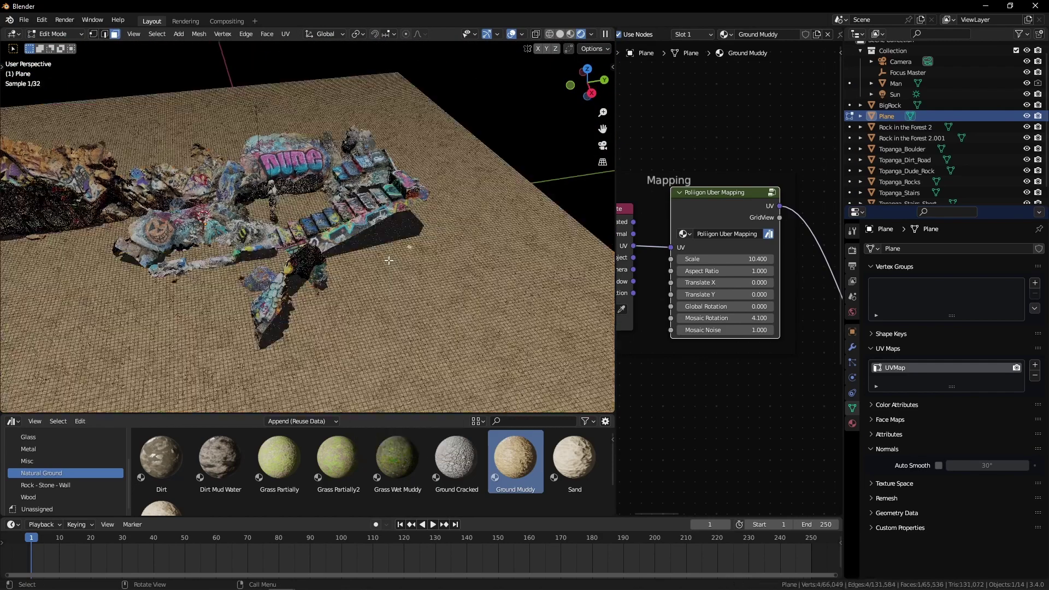
Raise hills in the ground plane beside the stairs along Z by about 1.26 m and 1.07 m, using smooth proportional editing
{"action": "key", "text": "g"}
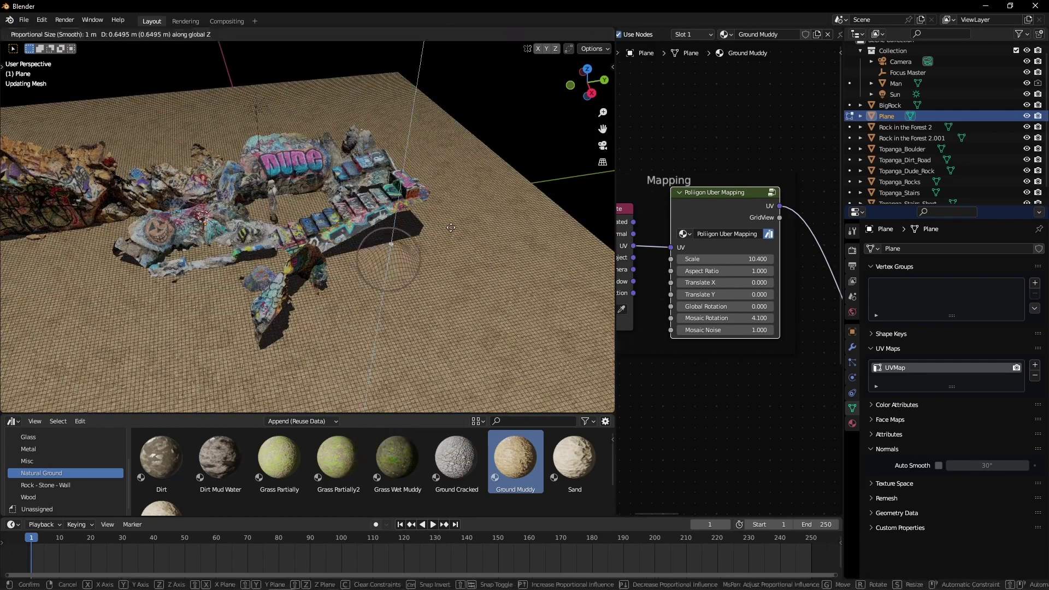
{"action": "key", "text": "z"}
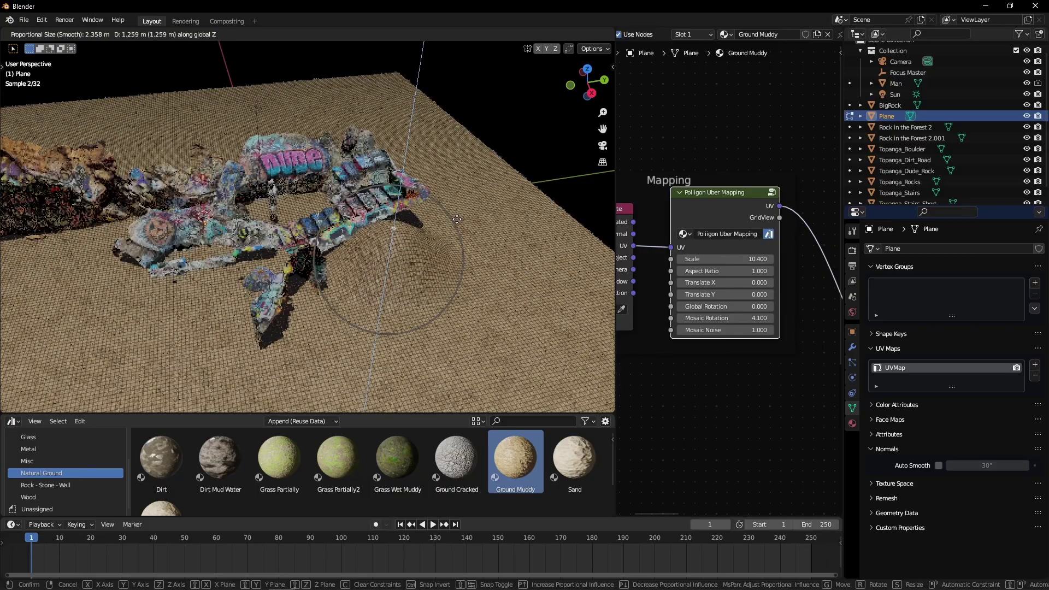
{"action": "left_click", "coordinate": [457, 221]}
{"action": "key", "text": "g"}
{"action": "key", "text": "z"}
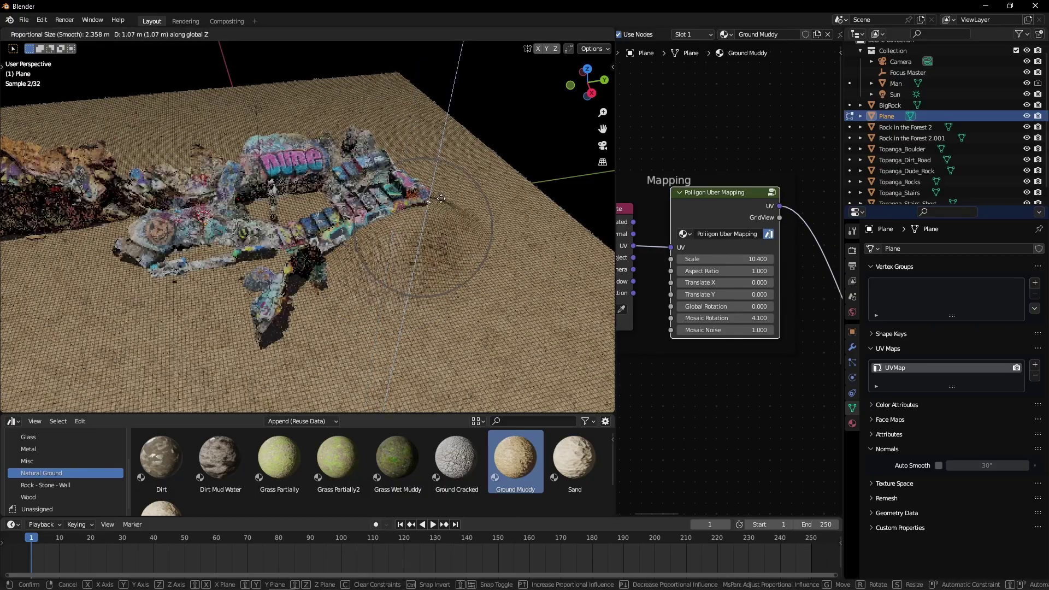
{"action": "left_click", "coordinate": [446, 193]}
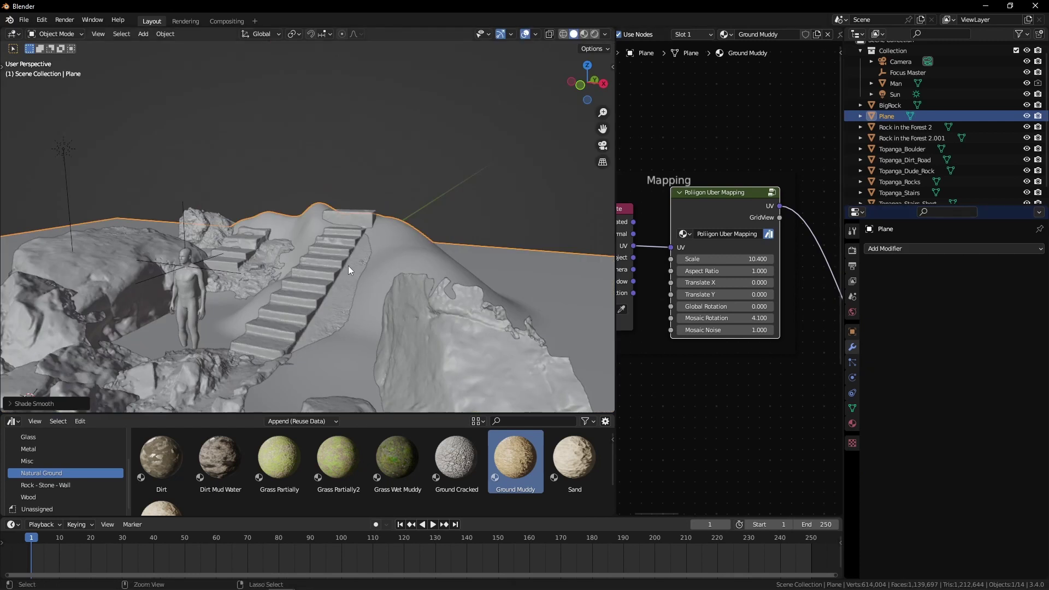
Add a level 1 Subdivision modifier to the ground plane and turn off its viewport display
{"action": "key", "text": "ctrl+1"}
{"action": "middle_click_drag", "start_coordinate": [333, 257], "coordinate": [336, 268]}
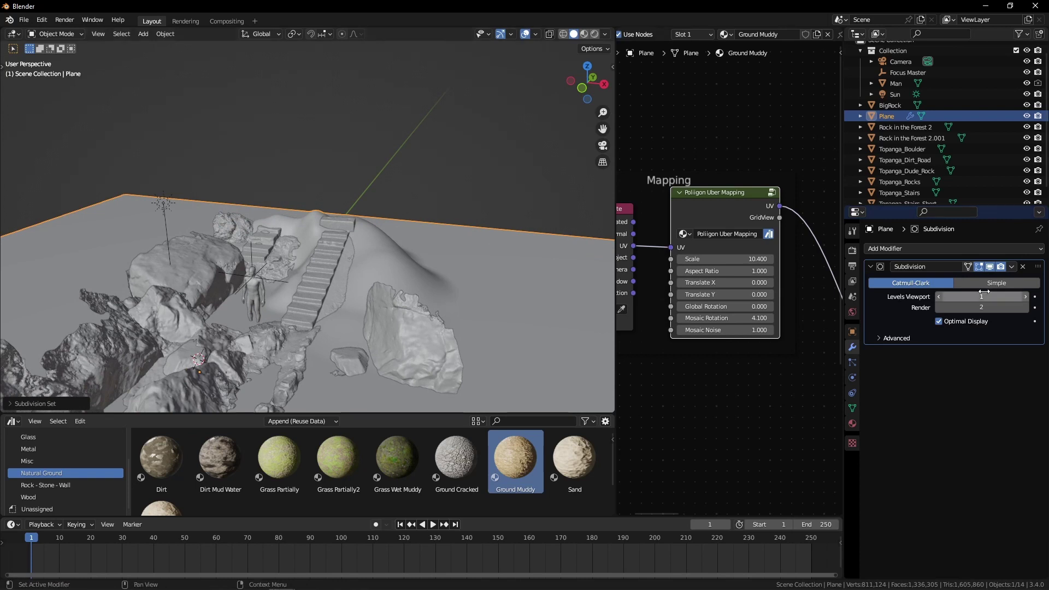
{"action": "scroll", "coordinate": [415, 247], "scroll_direction": "up", "scroll_amount": 1}
{"action": "middle_click_drag", "start_coordinate": [415, 247], "coordinate": [422, 288]}
{"action": "scroll", "coordinate": [422, 287], "scroll_direction": "up", "scroll_amount": 6}
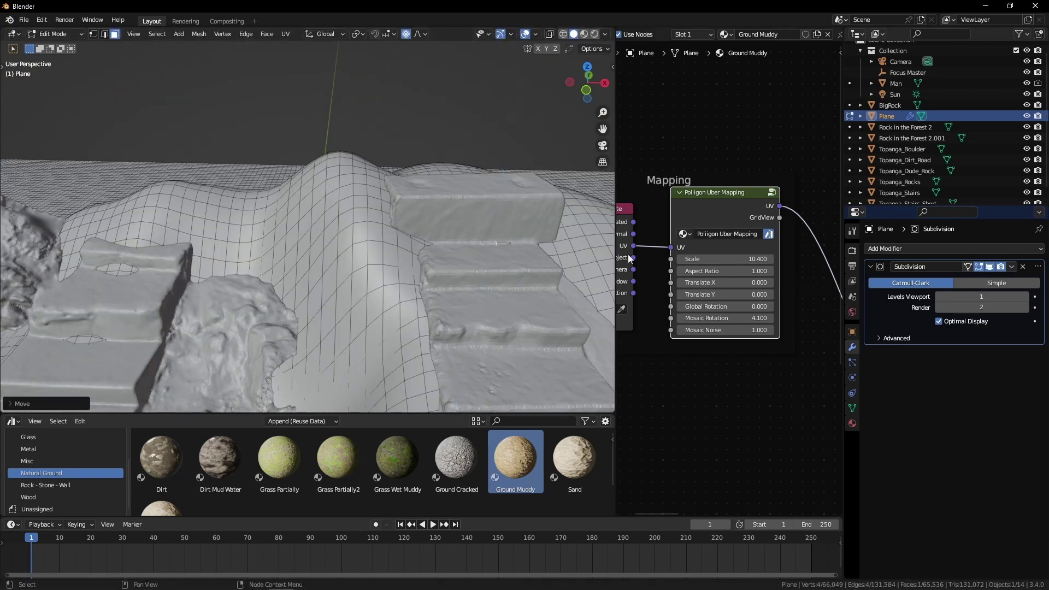
{"action": "key", "text": "Tab"}
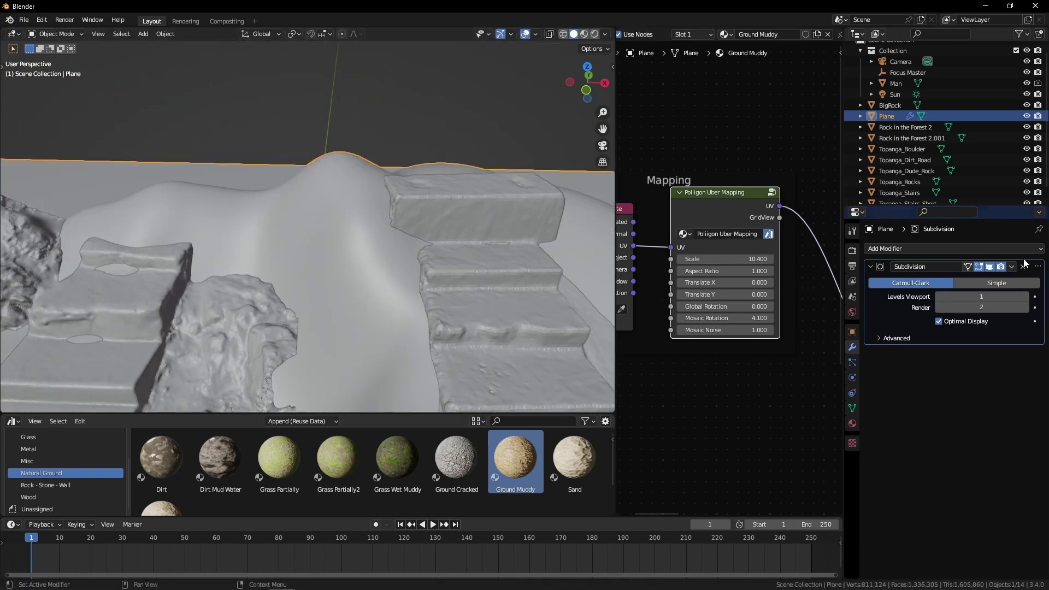
{"action": "scroll", "coordinate": [381, 253], "scroll_direction": "down", "scroll_amount": 3}
Shape the ground mesh around the upper ends of both staircases with proportional moves along Z
{"action": "key", "text": "Tab"}
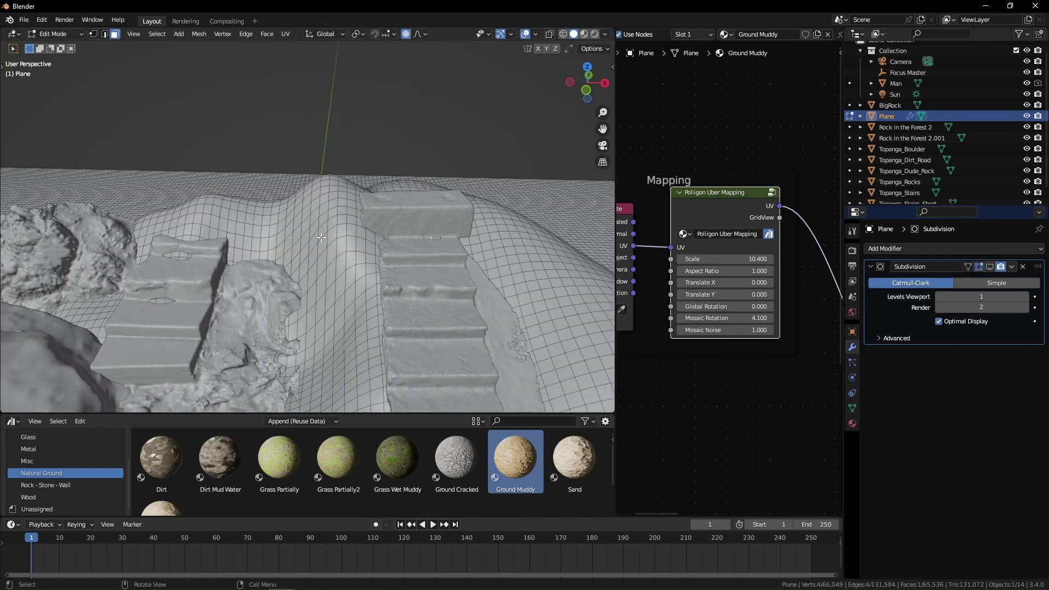
{"action": "middle_click_drag", "start_coordinate": [314, 231], "coordinate": [332, 239]}
{"action": "left_click", "coordinate": [432, 230]}
{"action": "key", "text": "g"}
{"action": "key", "text": "z"}
{"action": "left_click", "coordinate": [425, 233]}
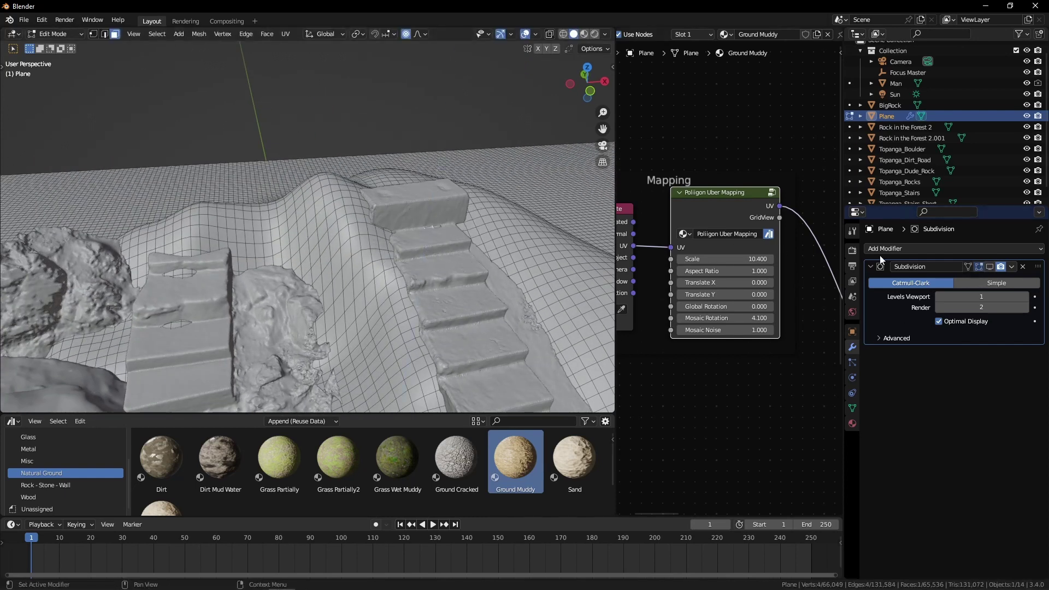
{"action": "key", "text": "z"}
{"action": "key", "text": "Escape"}
{"action": "key", "text": "g"}
{"action": "key", "text": "z"}
{"action": "left_click", "coordinate": [331, 225]}
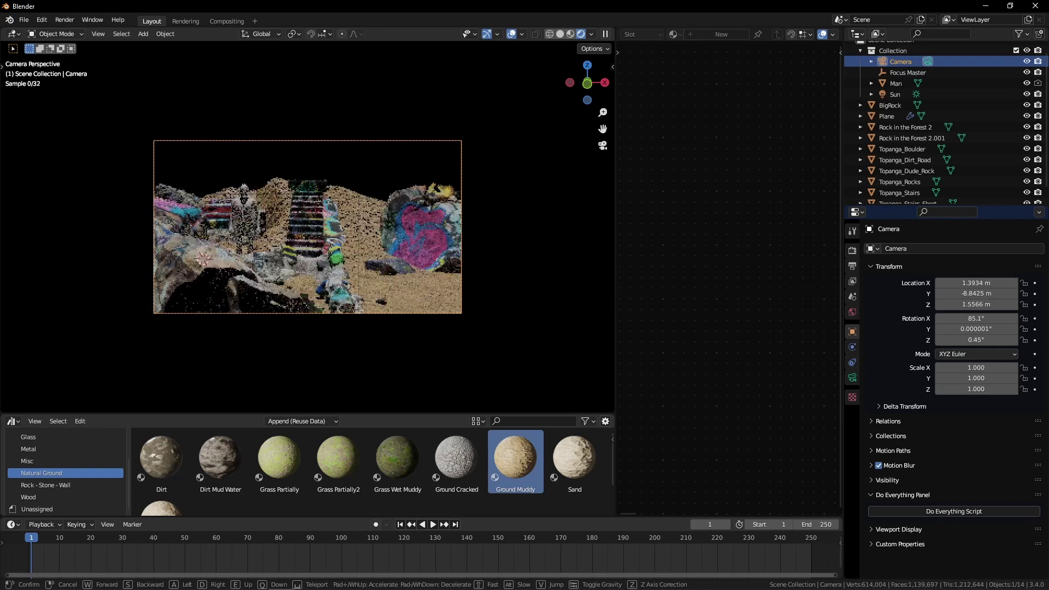
Fly the camera forward and down to about X 2.07 m, Y -8.24 m, Z 0.66 m, aimed at the figure and stairs
{"action": "key", "text": "q"}
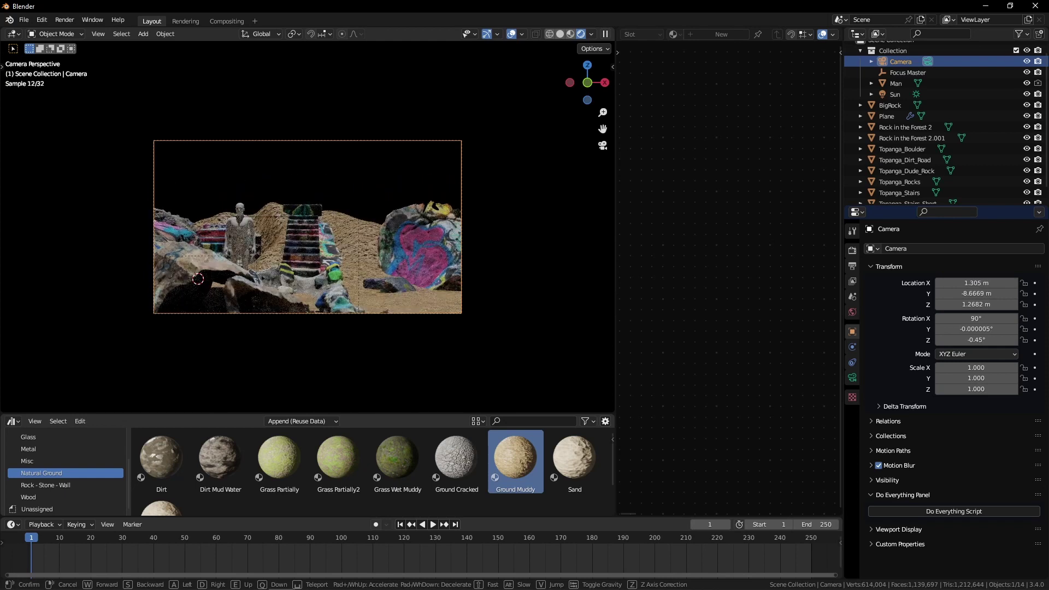
{"action": "key", "text": "w"}
{"action": "key", "text": "d"}
{"action": "key", "text": "w"}
{"action": "key", "text": "q"}
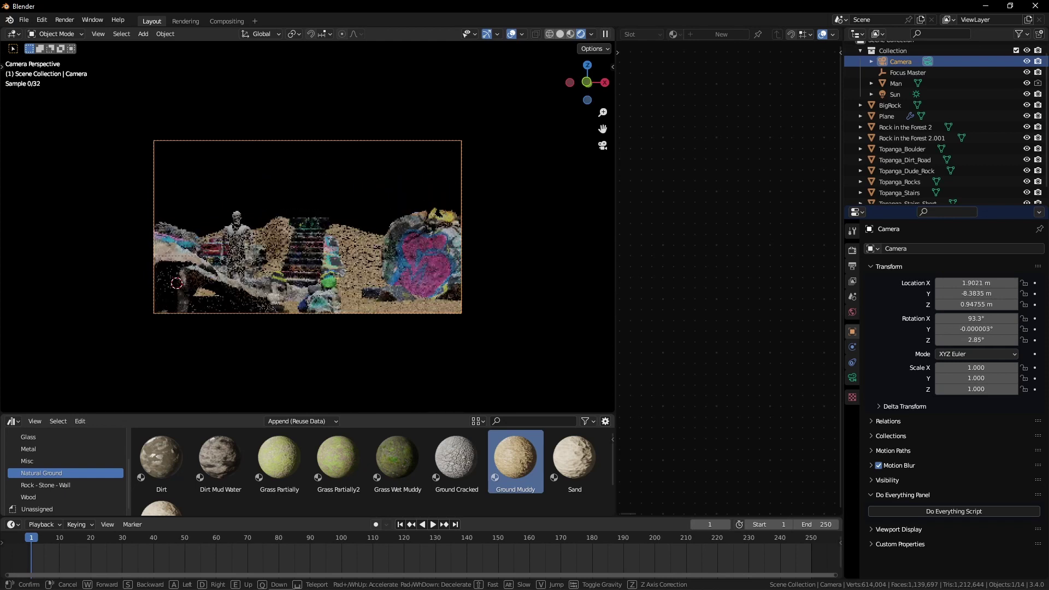
{"action": "left_click", "coordinate": [307, 227]}
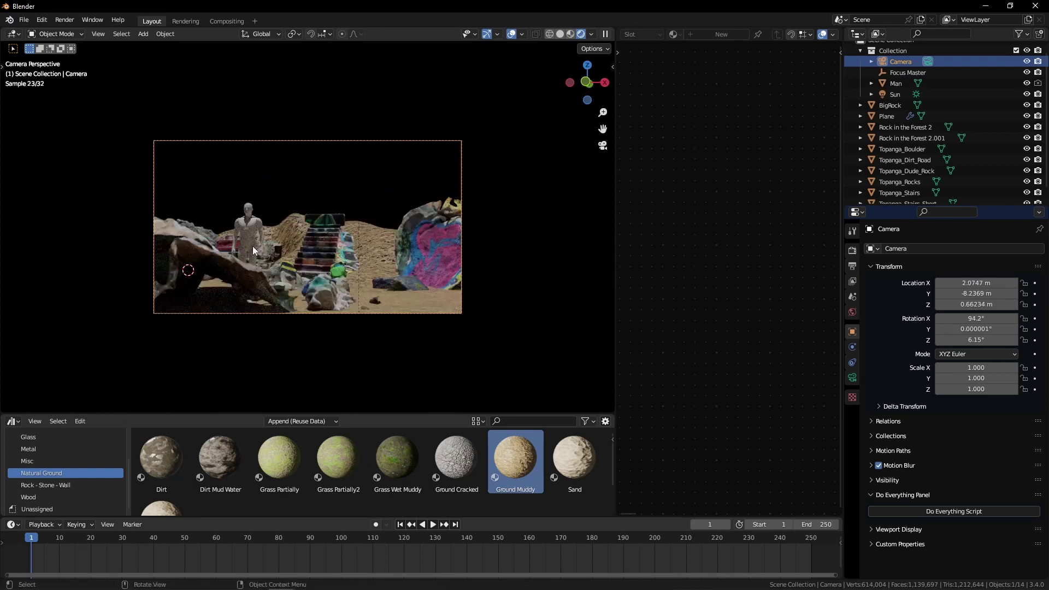
Rotate the foreground rock scan in front of the stairs about the Z axis
{"action": "left_click", "coordinate": [278, 284]}
{"action": "key", "text": "KP_Decimal"}
{"action": "middle_click_drag", "start_coordinate": [310, 270], "coordinate": [361, 334]}
{"action": "key", "text": "r"}
{"action": "key", "text": "z"}
{"action": "left_click", "coordinate": [481, 265]}
{"action": "middle_click_drag", "start_coordinate": [486, 265], "coordinate": [454, 275]}
{"action": "key", "text": "r"}
{"action": "key", "text": "z"}
{"action": "left_click", "coordinate": [437, 273]}
Reposition the rotated rock scan freely within the scene
{"action": "key", "text": "g"}
{"action": "left_click", "coordinate": [431, 295]}
{"action": "key", "text": "g"}
{"action": "left_click", "coordinate": [323, 262]}
{"action": "middle_click_drag", "start_coordinate": [339, 361], "coordinate": [305, 311]}
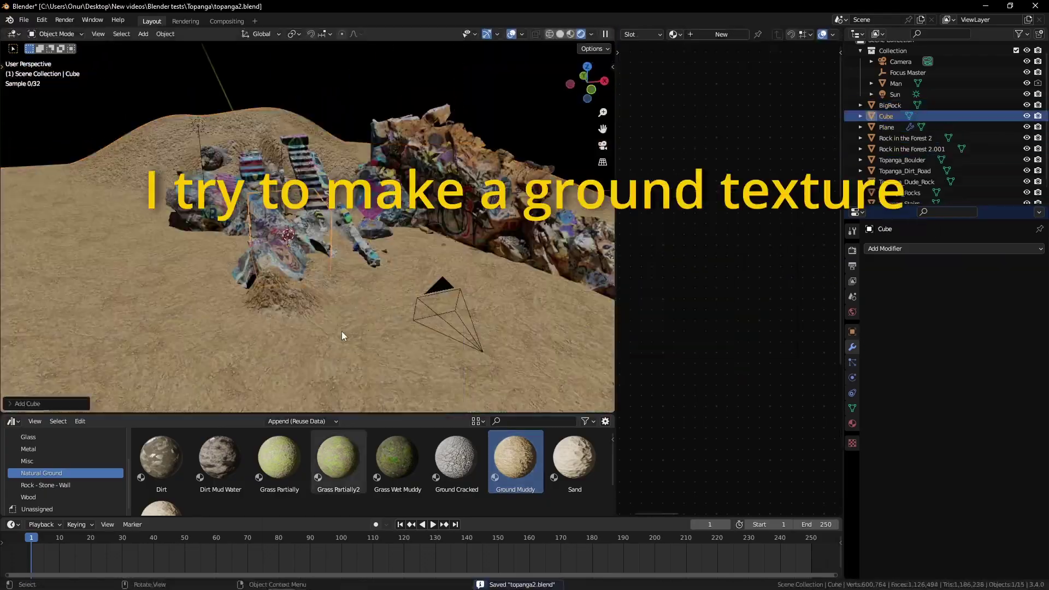
Apply the Dirt Mud Water material from the asset library to the new cube
{"action": "left_click_drag", "start_coordinate": [220, 458], "coordinate": [288, 219]}
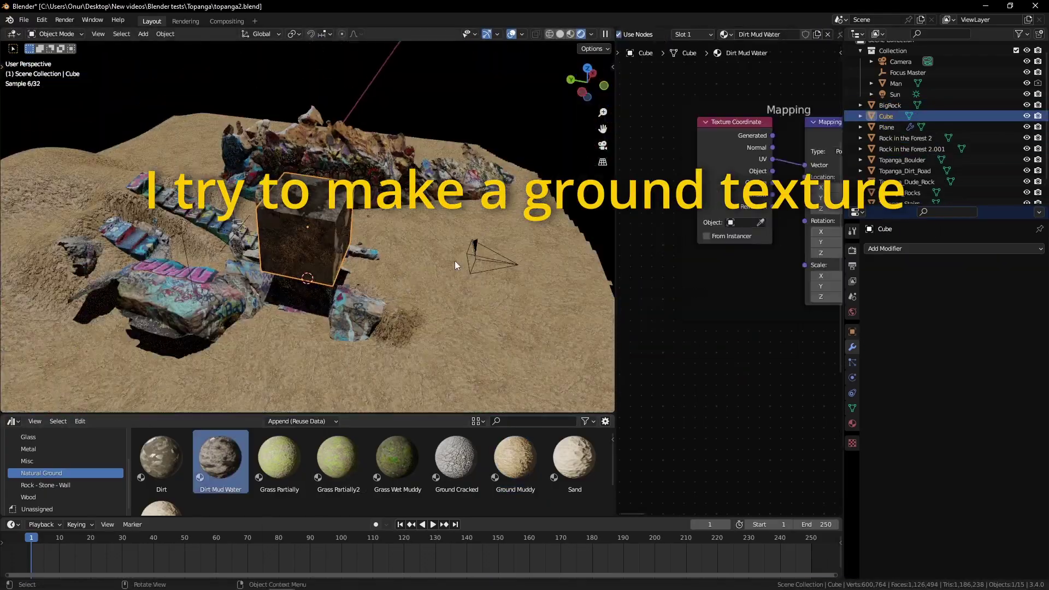
{"action": "scroll", "coordinate": [733, 262], "scroll_direction": "down", "scroll_amount": 5}
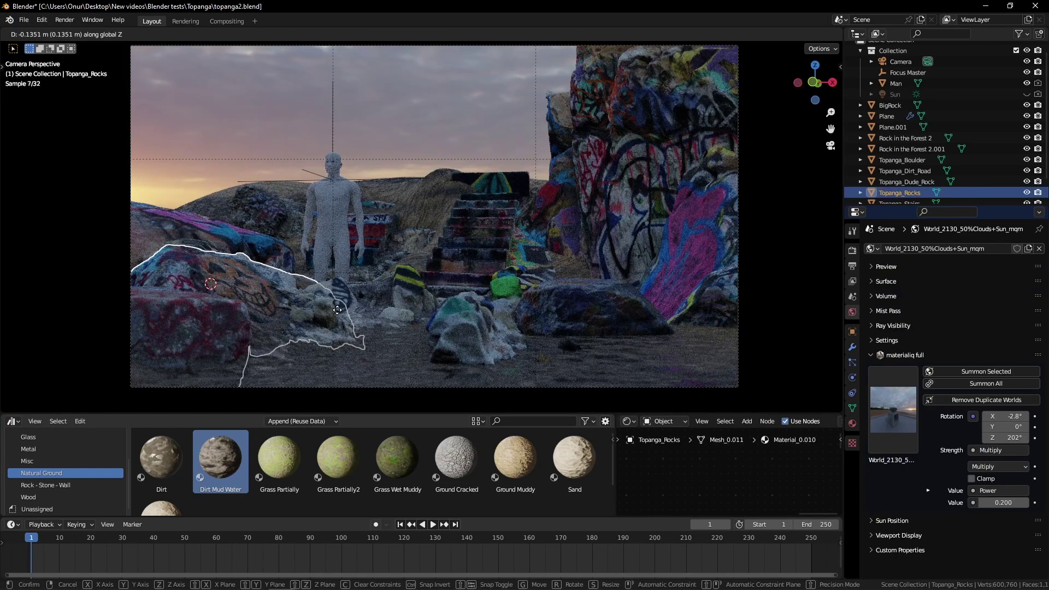
Lower the Topanga_Rocks scan by about 0.135 m along Z, and move Rock in the Forest 2.001 along Z
{"action": "left_click", "coordinate": [337, 310]}
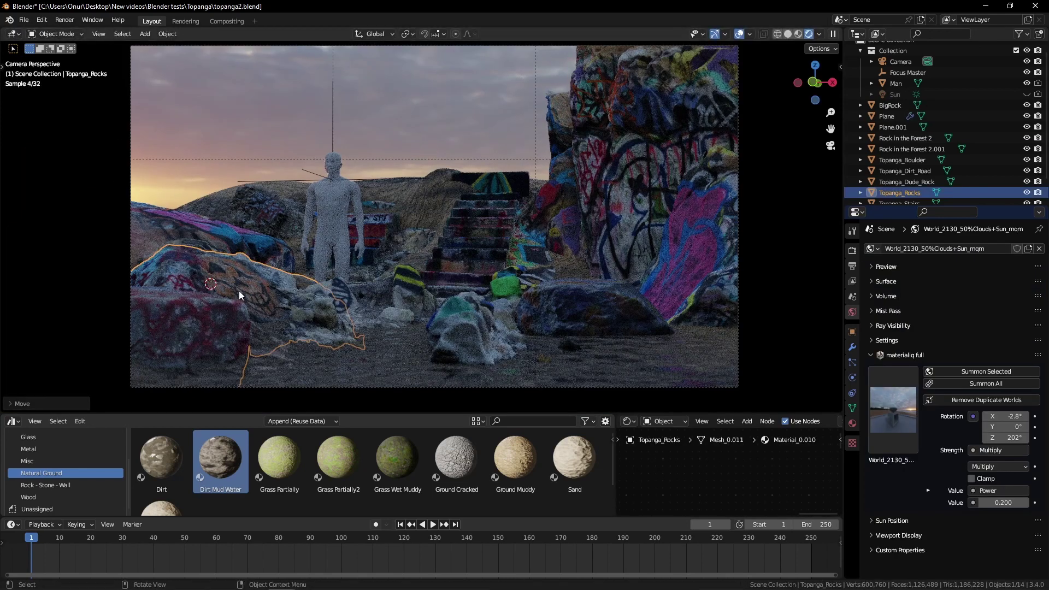
{"action": "left_click", "coordinate": [226, 318]}
{"action": "key", "text": "g"}
{"action": "key", "text": "z"}
{"action": "left_click", "coordinate": [230, 323]}
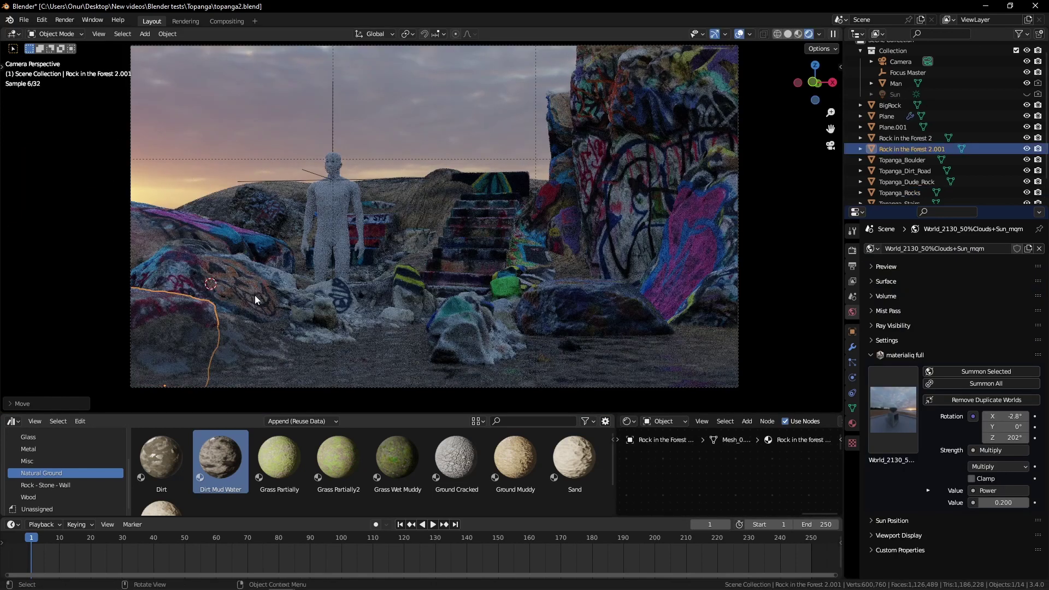
Rotate the Topanga_Rocks scan about its local X axis
{"action": "left_click", "coordinate": [255, 295]}
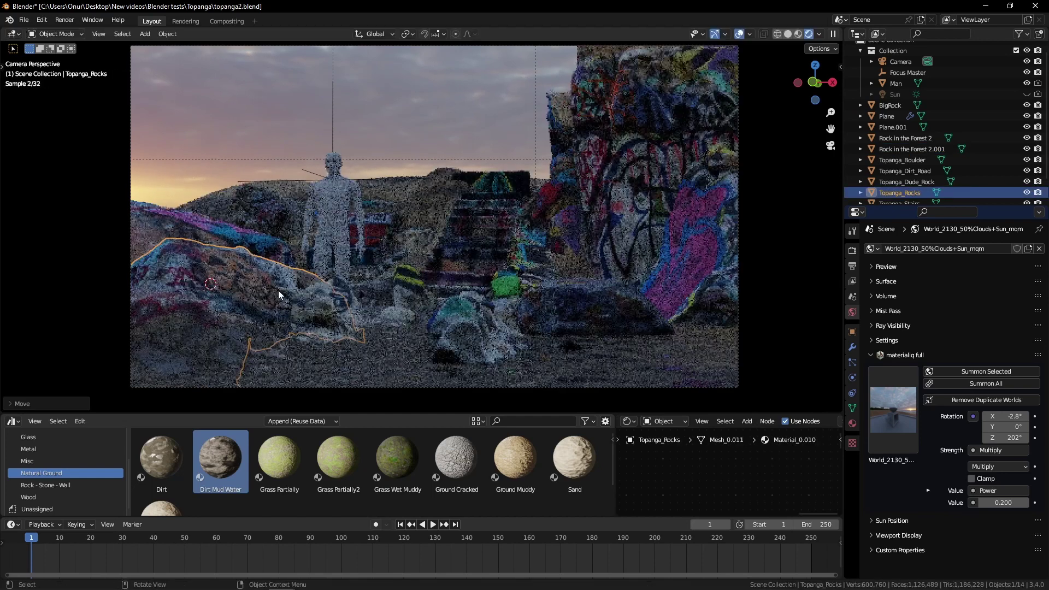
{"action": "key", "text": "r"}
{"action": "key", "text": "x"}
{"action": "key", "text": "x"}
{"action": "left_click", "coordinate": [427, 253]}
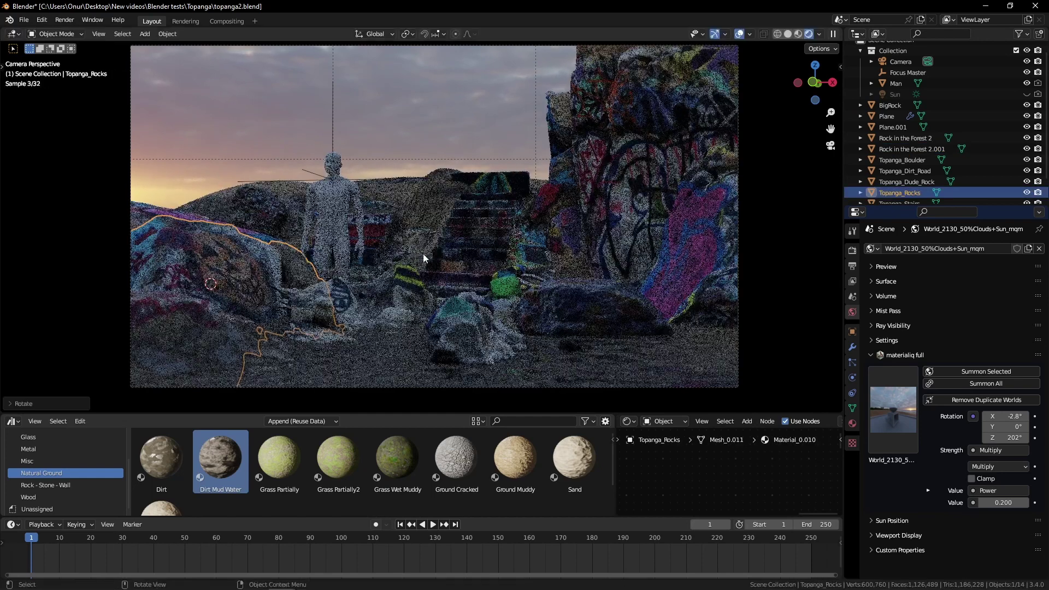
{"action": "middle_click_drag", "start_coordinate": [427, 254], "coordinate": [359, 279], "text": "shift"}
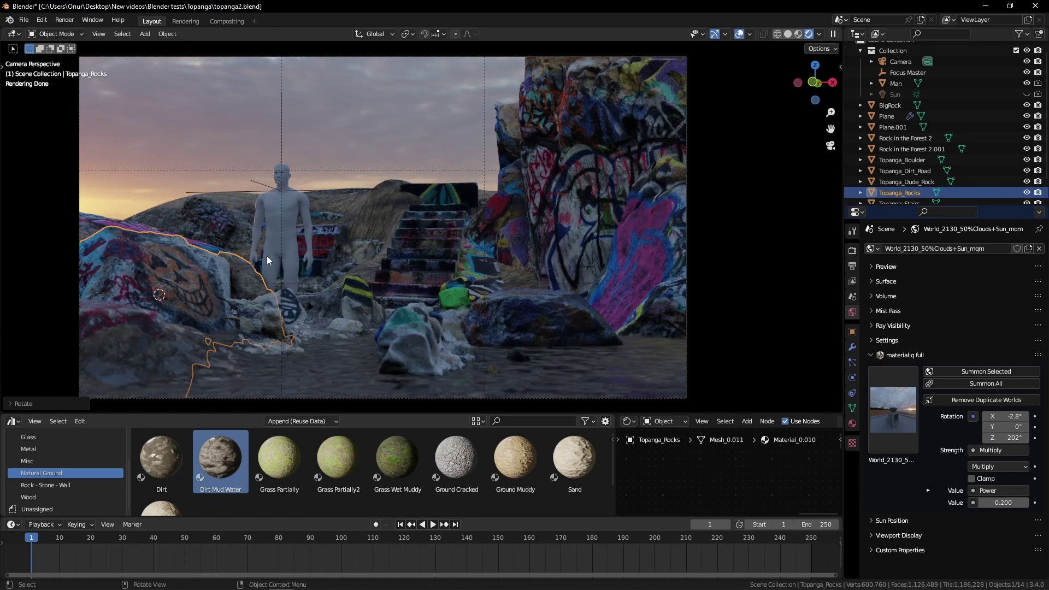
Adjust the height of the short graffiti steps along Z while looking through the camera
{"action": "middle_click_drag", "start_coordinate": [300, 222], "coordinate": [377, 257]}
{"action": "left_click", "coordinate": [434, 194]}
{"action": "key", "text": "KP_0"}
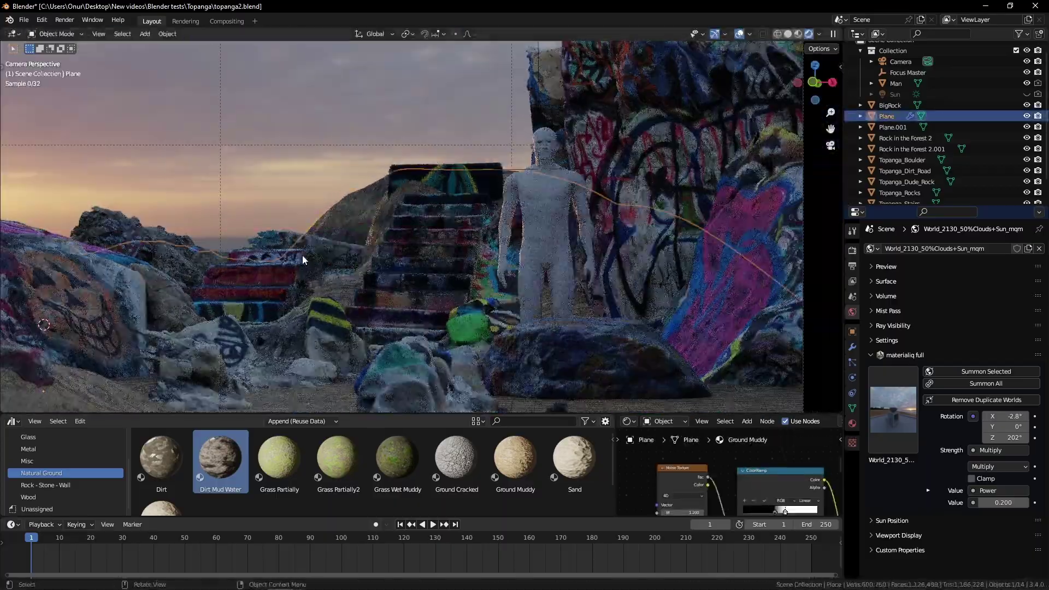
{"action": "scroll", "coordinate": [350, 262], "scroll_direction": "up", "scroll_amount": 2}
{"action": "left_click", "coordinate": [284, 285]}
{"action": "key", "text": "g"}
{"action": "key", "text": "z"}
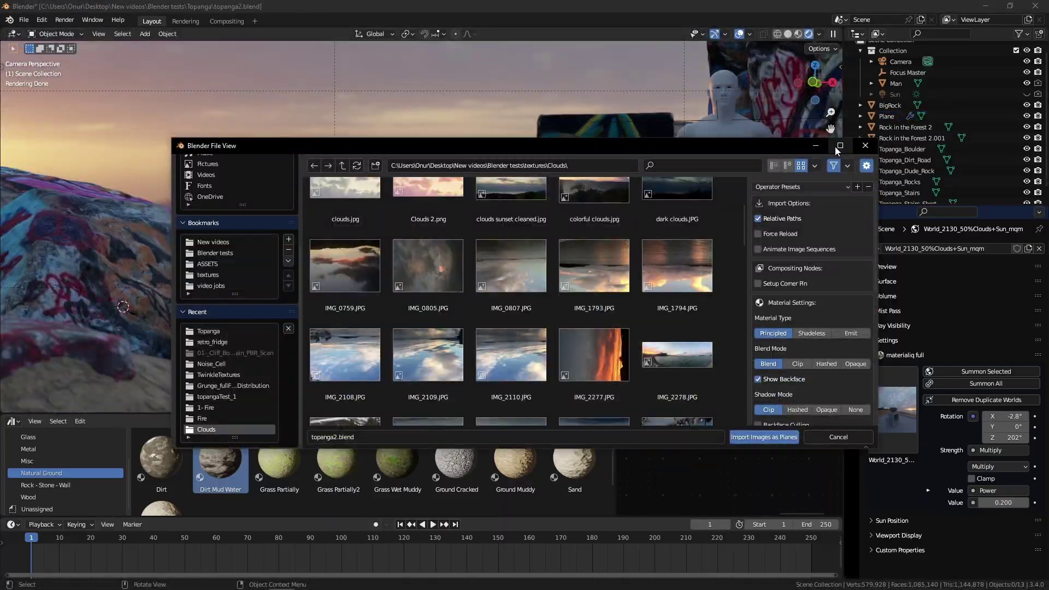
Set the Images as Planes material type to Emit and browse the Clouds folder for a sky image
{"action": "left_click", "coordinate": [854, 333]}
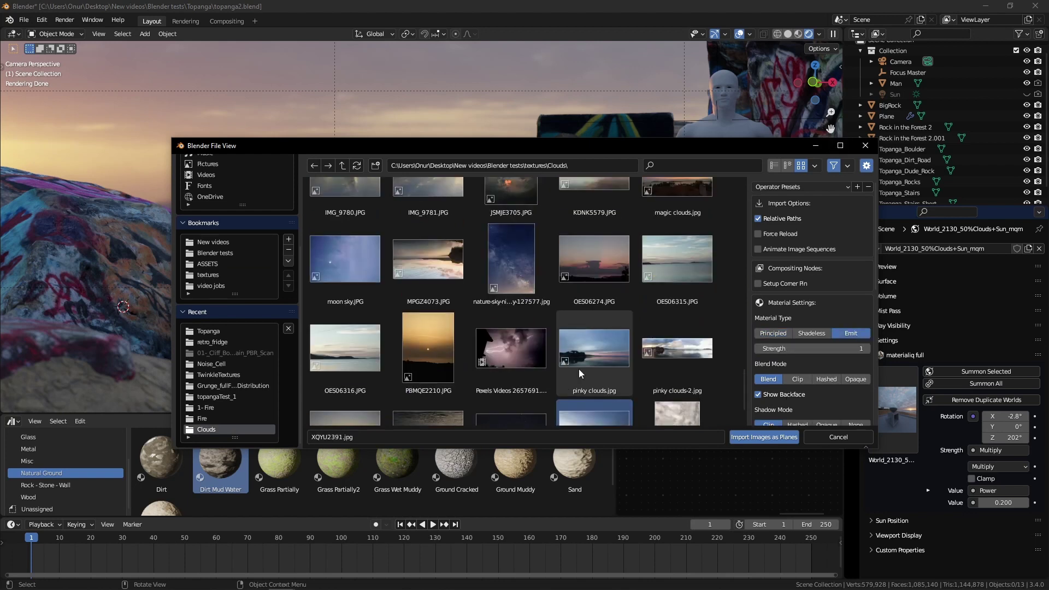
{"action": "scroll", "coordinate": [590, 368], "scroll_direction": "down", "scroll_amount": 1}
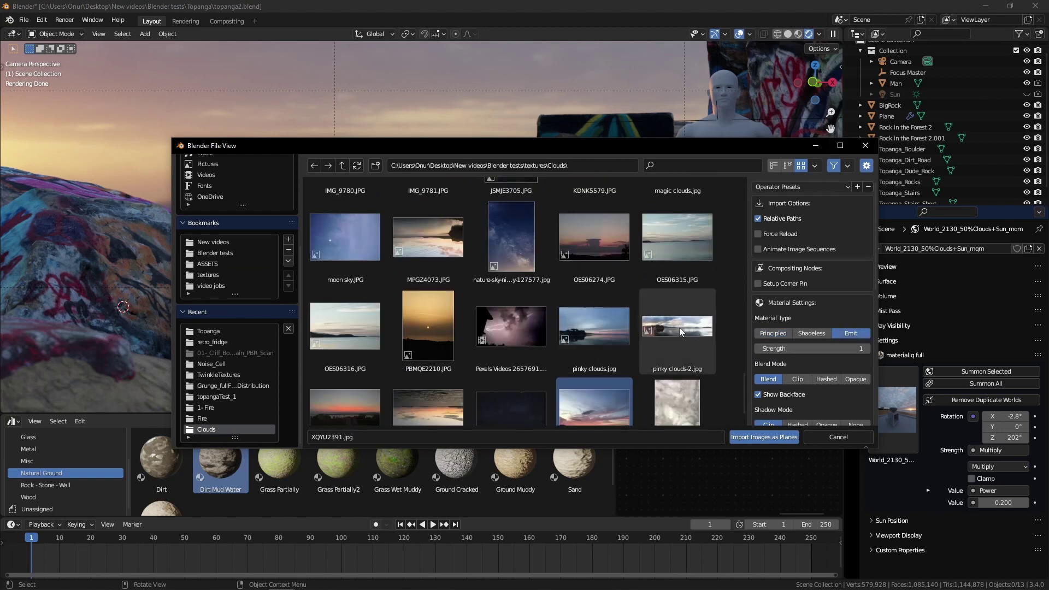
{"action": "scroll", "coordinate": [374, 307], "scroll_direction": "up", "scroll_amount": 3}
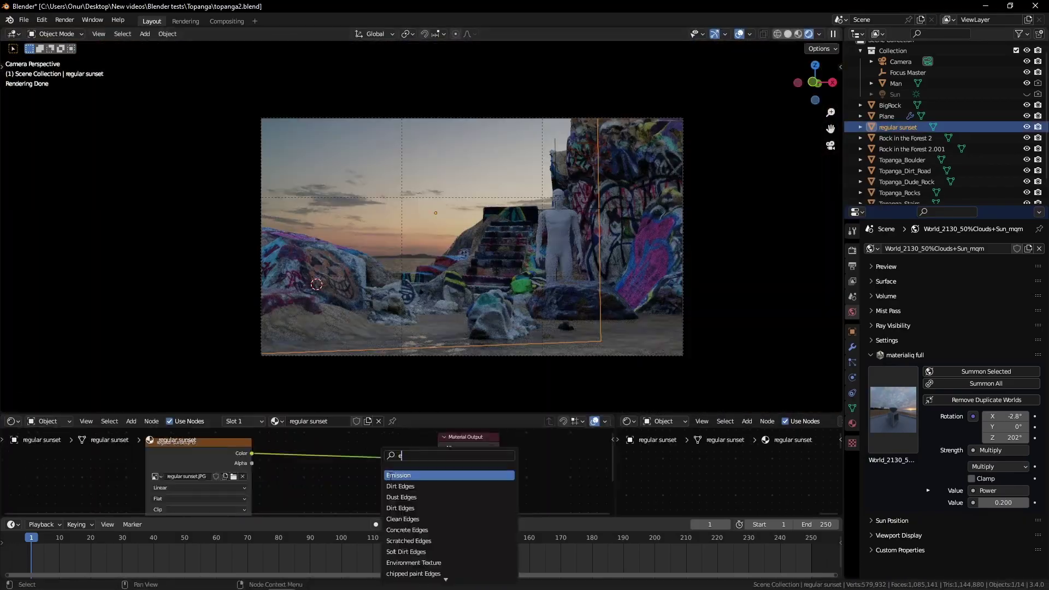
Insert an Emission node after the image texture in the regular sunset plane's material
{"action": "left_click", "coordinate": [398, 476]}
{"action": "left_click", "coordinate": [356, 488]}
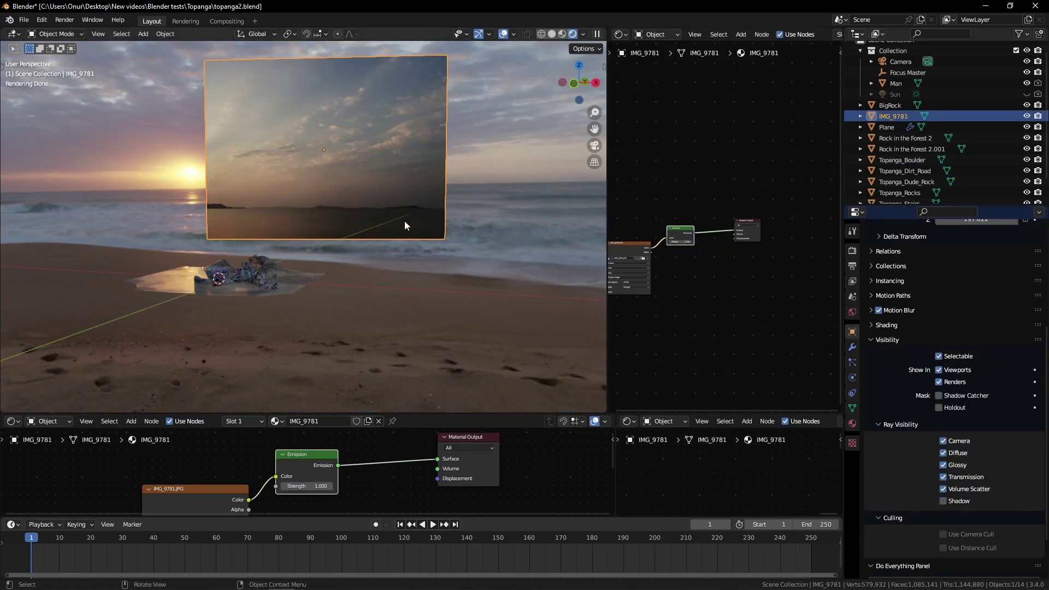
Switch the shader editor beside the 3D viewport from object to World shading and frame its nodes
{"action": "middle_click_drag", "start_coordinate": [410, 217], "coordinate": [368, 265]}
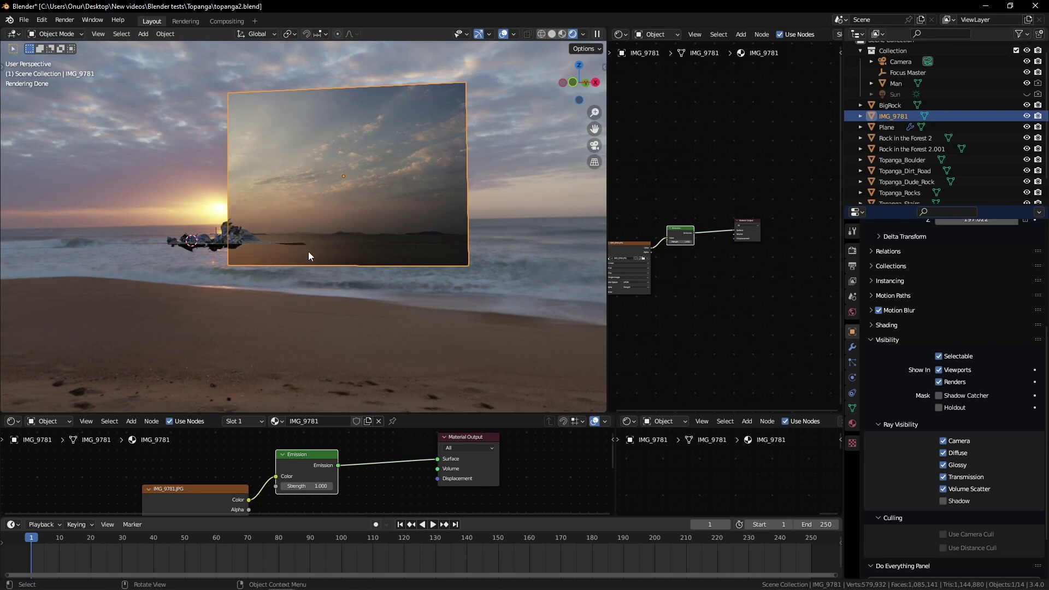
{"action": "left_click", "coordinate": [657, 35]}
{"action": "left_click", "coordinate": [661, 57]}
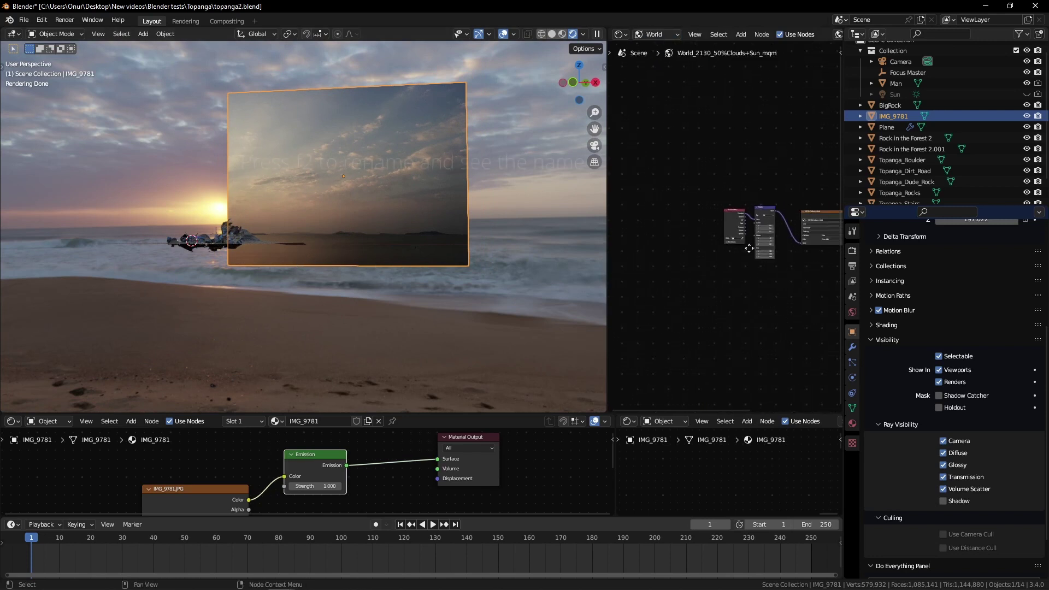
{"action": "middle_click_drag", "start_coordinate": [741, 250], "coordinate": [645, 259]}
{"action": "scroll", "coordinate": [421, 200], "scroll_direction": "up", "scroll_amount": 1}
Look up the sky plane's object name and assign IMG_9781.JPG as the world's environment texture image
{"action": "key", "text": "F2"}
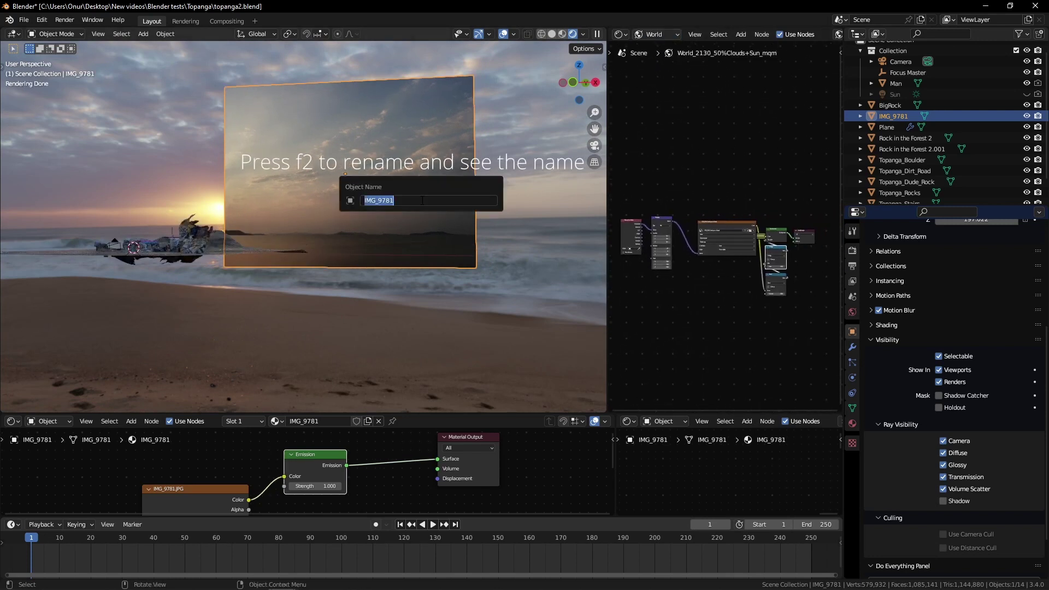
{"action": "scroll", "coordinate": [727, 230], "scroll_direction": "up", "scroll_amount": 4}
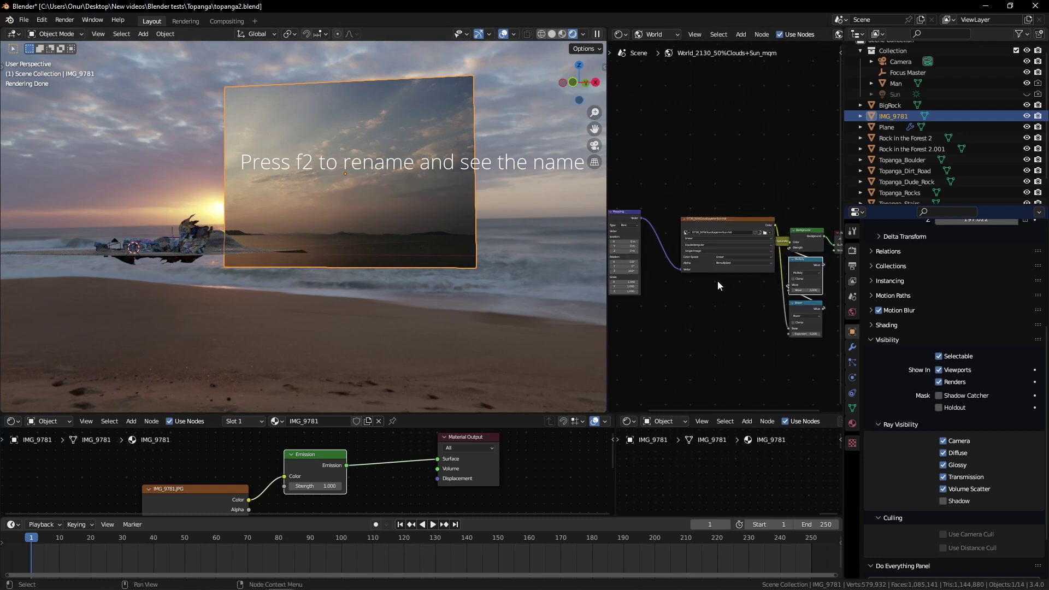
{"action": "left_click", "coordinate": [664, 236]}
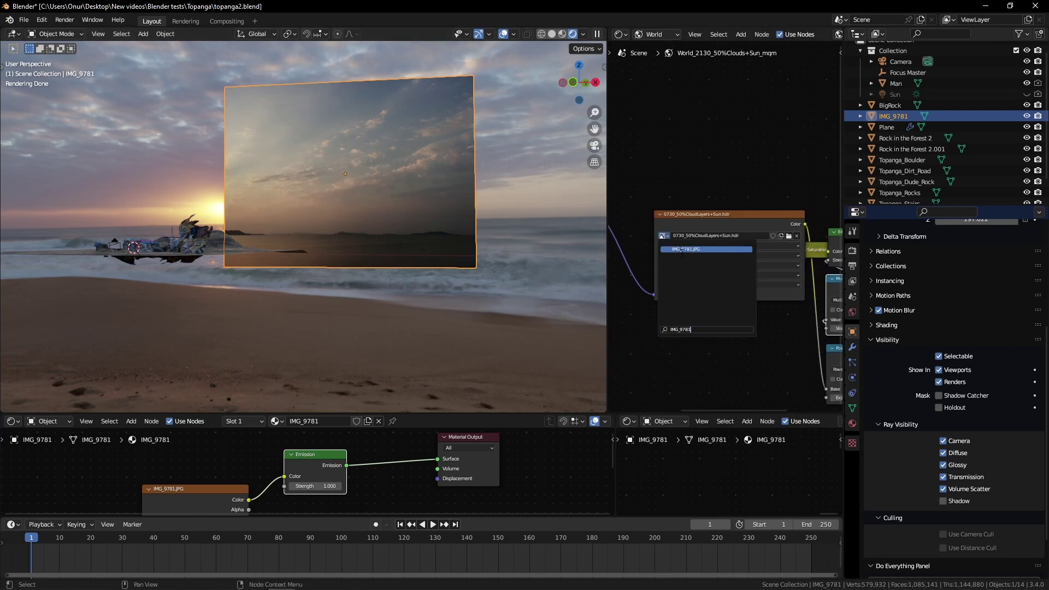
{"action": "left_click", "coordinate": [705, 249]}
Add a second Background node to the world shader between the environment texture and World Output
{"action": "middle_click_drag", "start_coordinate": [546, 208], "coordinate": [395, 249]}
{"action": "scroll", "coordinate": [670, 246], "scroll_direction": "down", "scroll_amount": 5}
{"action": "middle_click_drag", "start_coordinate": [712, 284], "coordinate": [614, 289]}
{"action": "left_click", "coordinate": [710, 268]}
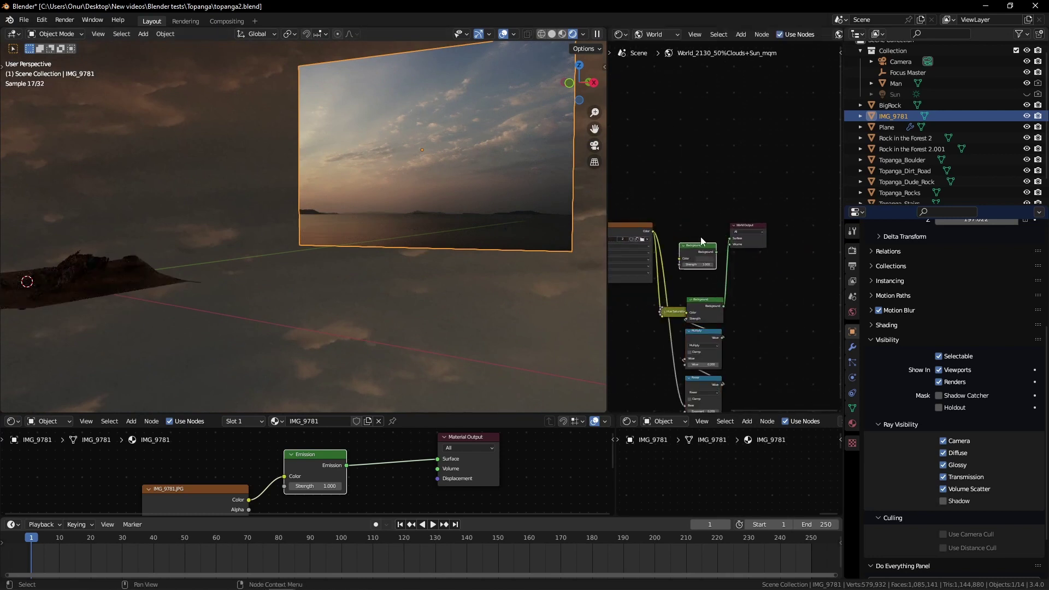
Connect the new Background node to the World Output and feed the IMG_9781.JPG environment texture into its color
{"action": "left_click", "coordinate": [701, 251], "text": "ctrl+shift"}
{"action": "left_click_drag", "start_coordinate": [701, 251], "coordinate": [697, 223]}
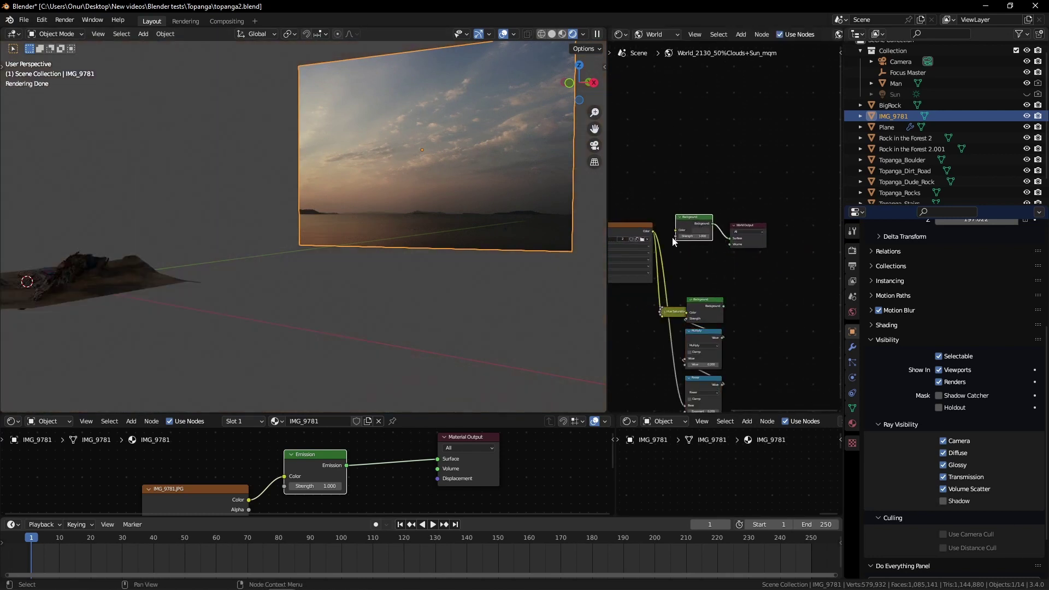
{"action": "left_click_drag", "start_coordinate": [654, 232], "coordinate": [676, 230]}
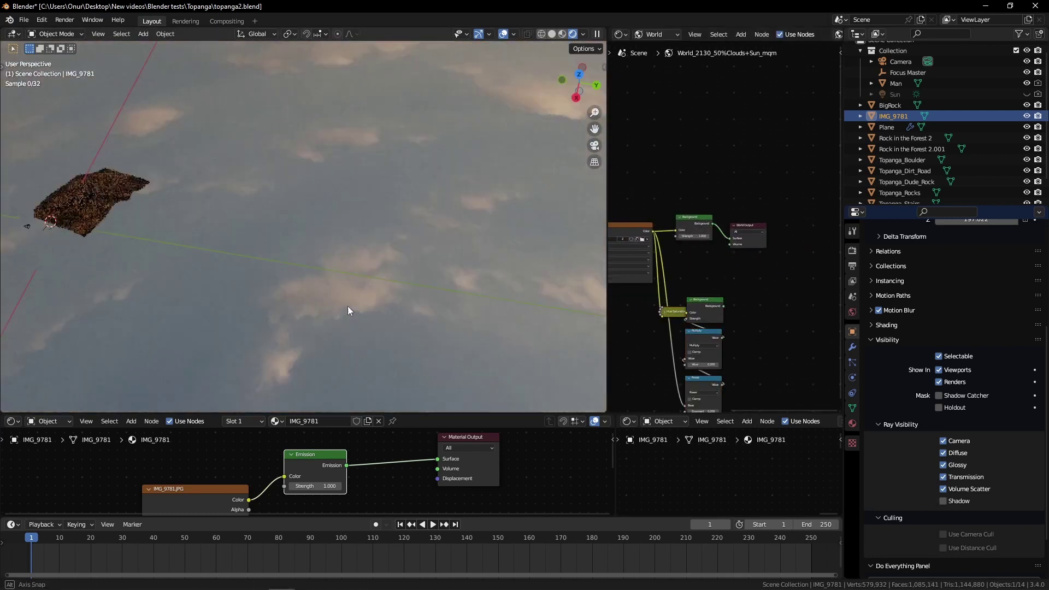
Set the Y rotation of the environment texture's Mapping node to 180° to flip the sky image
{"action": "middle_click_drag", "start_coordinate": [348, 306], "coordinate": [375, 349]}
{"action": "scroll", "coordinate": [622, 260], "scroll_direction": "down", "scroll_amount": 2}
{"action": "middle_click_drag", "start_coordinate": [628, 260], "coordinate": [717, 264]}
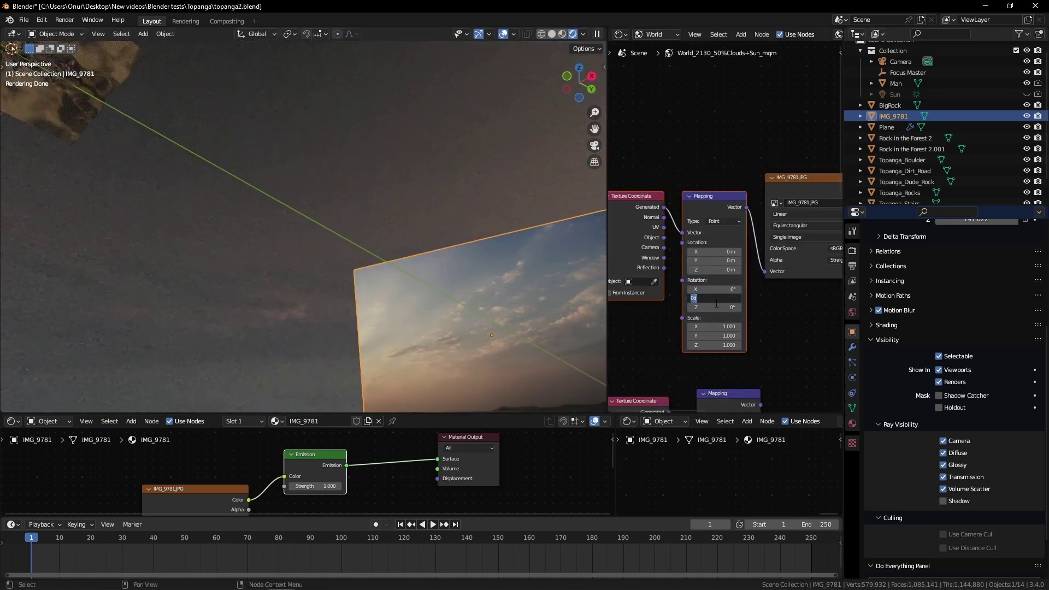
{"action": "key", "text": "Return"}
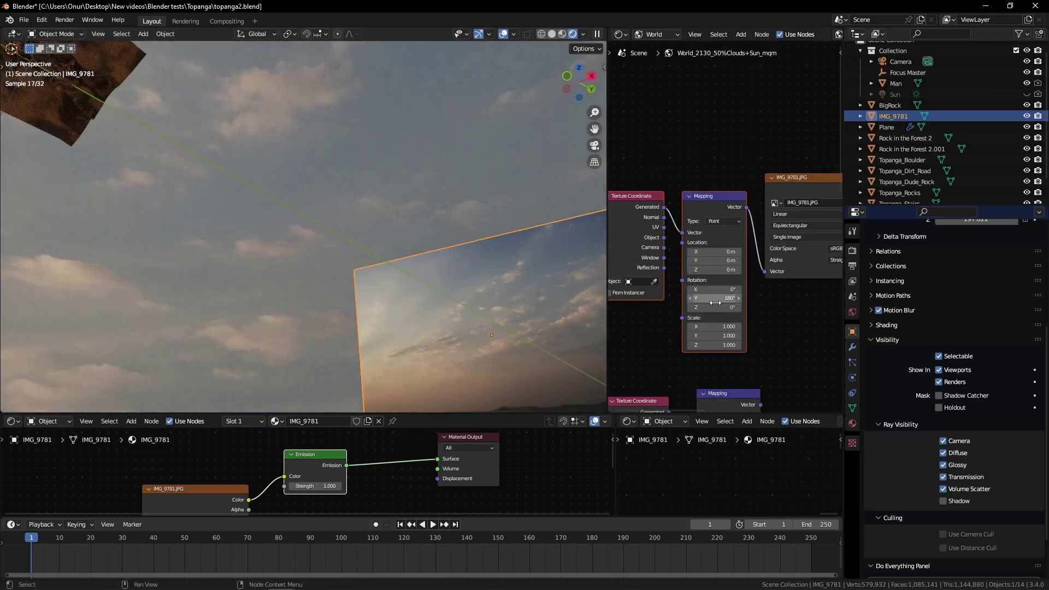
{"action": "middle_click_drag", "start_coordinate": [328, 218], "coordinate": [397, 198]}
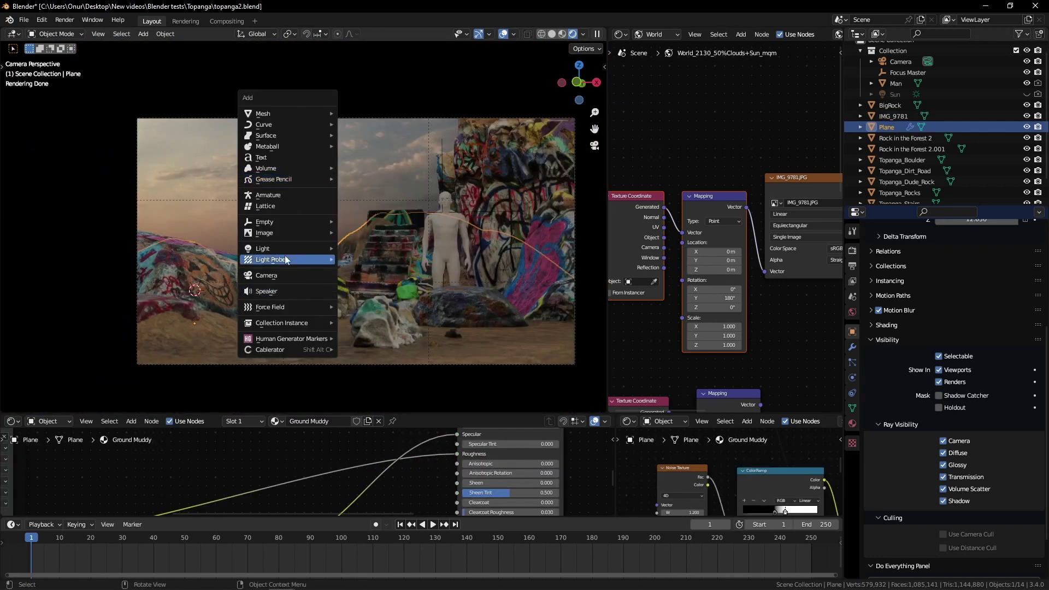
Add a Sun light and rotate it so it shines diagonally down from the sunset sky across the rocks
{"action": "mouse_move", "coordinate": [295, 249]}
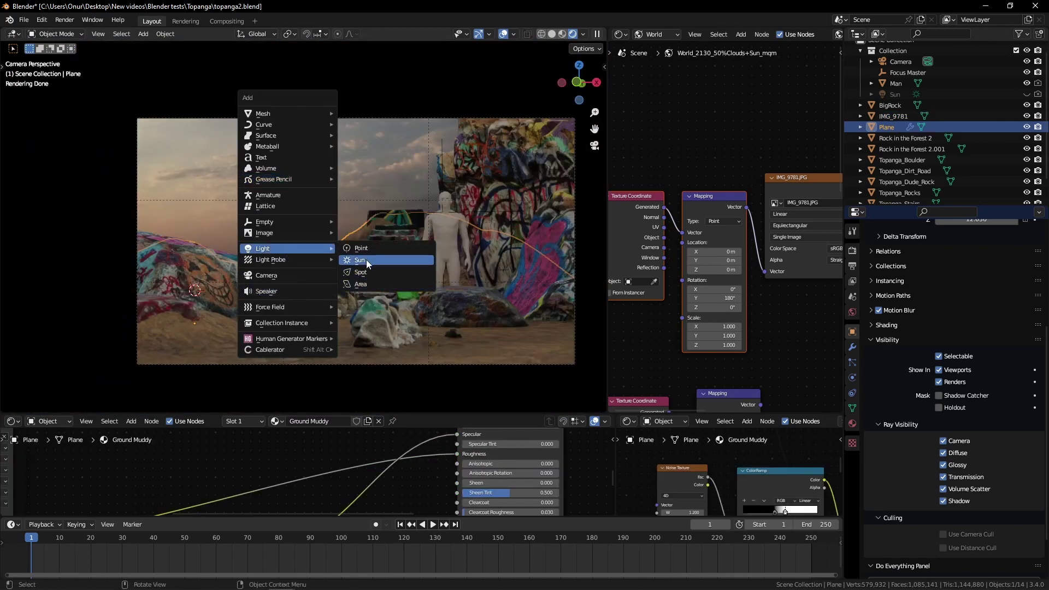
{"action": "left_click", "coordinate": [367, 261]}
{"action": "key", "text": "r"}
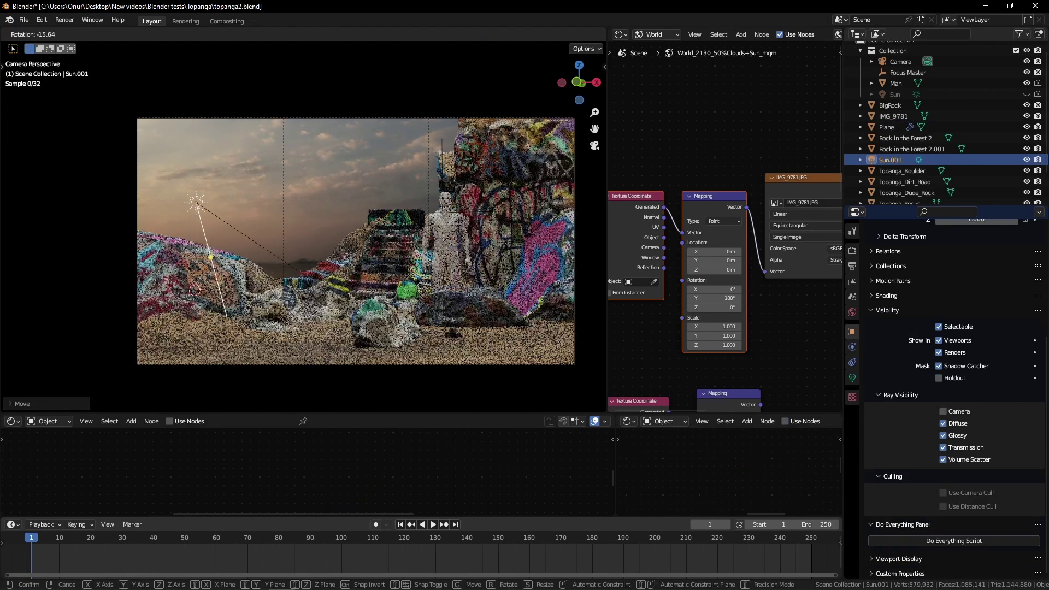
{"action": "key", "text": "z"}
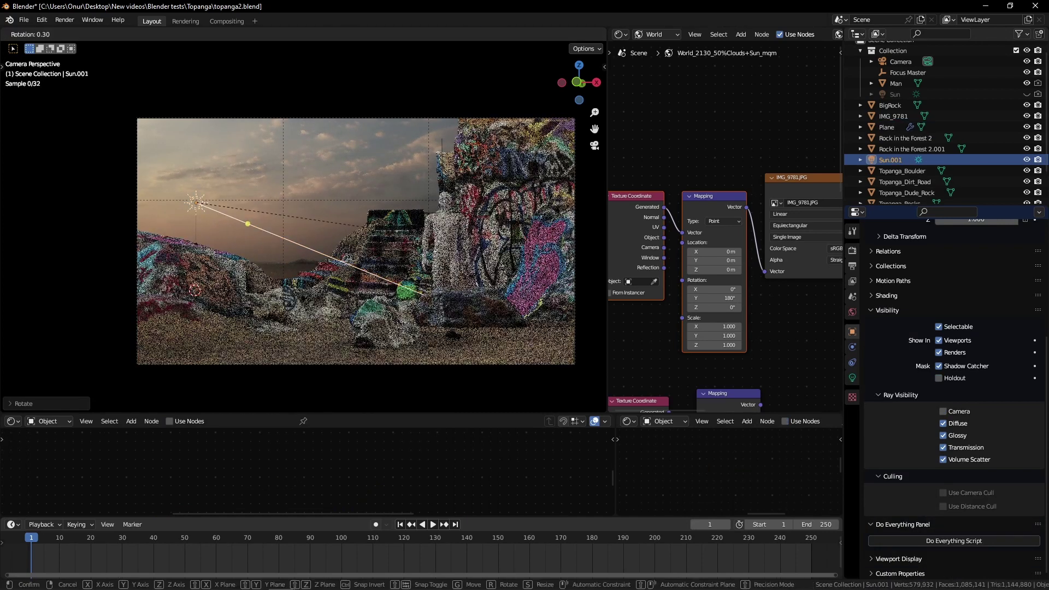
{"action": "left_click", "coordinate": [423, 294]}
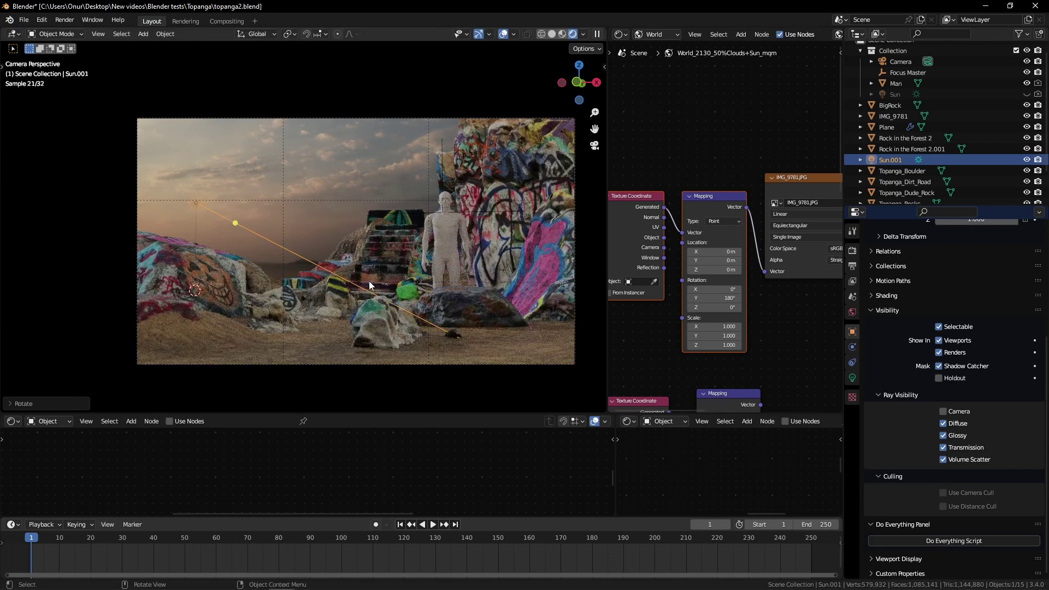
Set the sun's strength to 5 and refine its direction with rotations about the global X and Z axes
{"action": "left_click", "coordinate": [852, 379]}
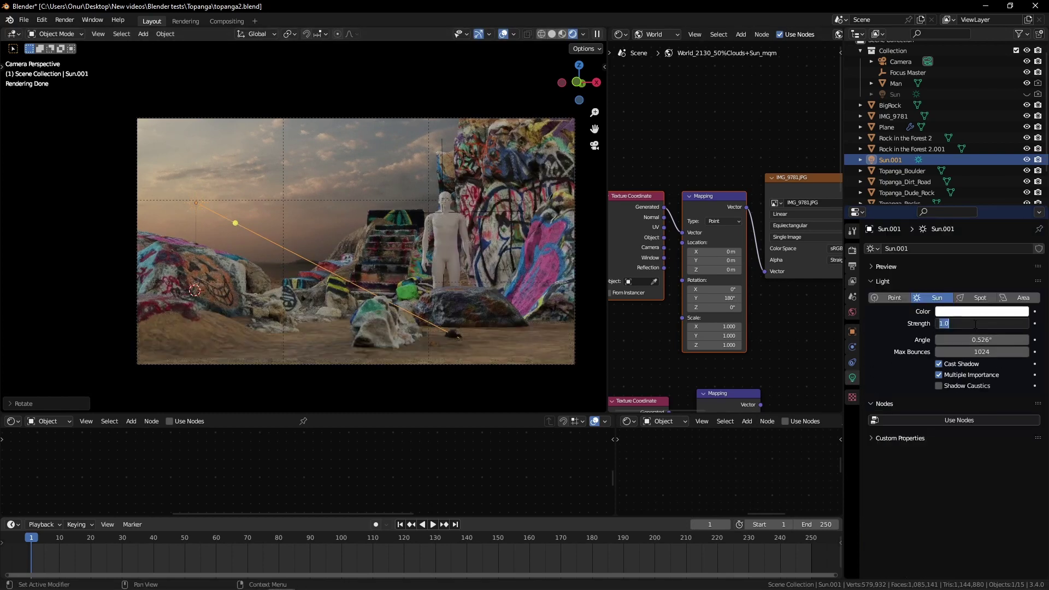
{"action": "scroll", "coordinate": [228, 252], "scroll_direction": "up", "scroll_amount": 2}
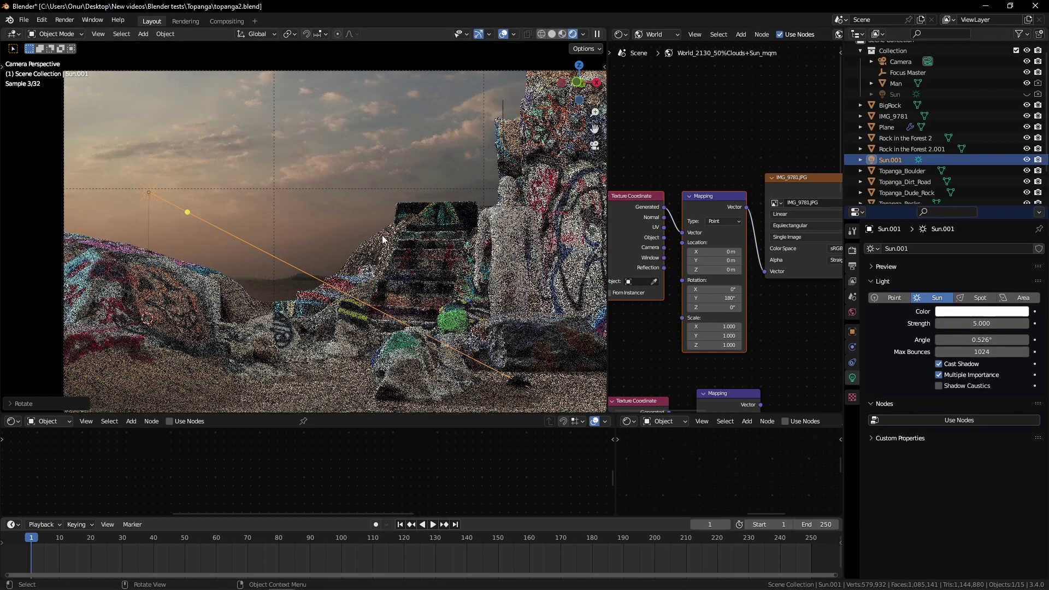
{"action": "key", "text": "r"}
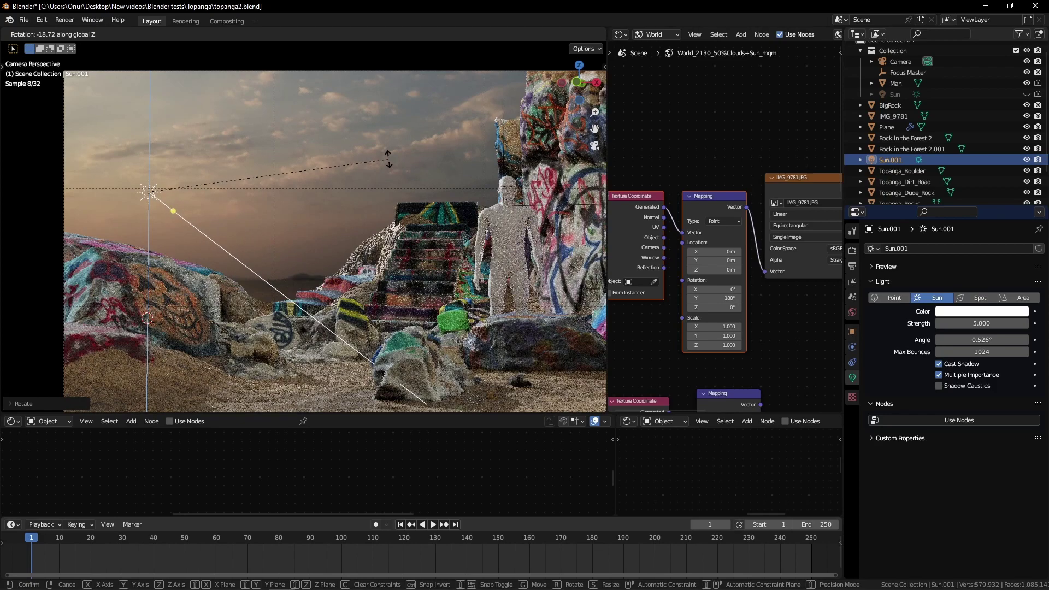
{"action": "key", "text": "x"}
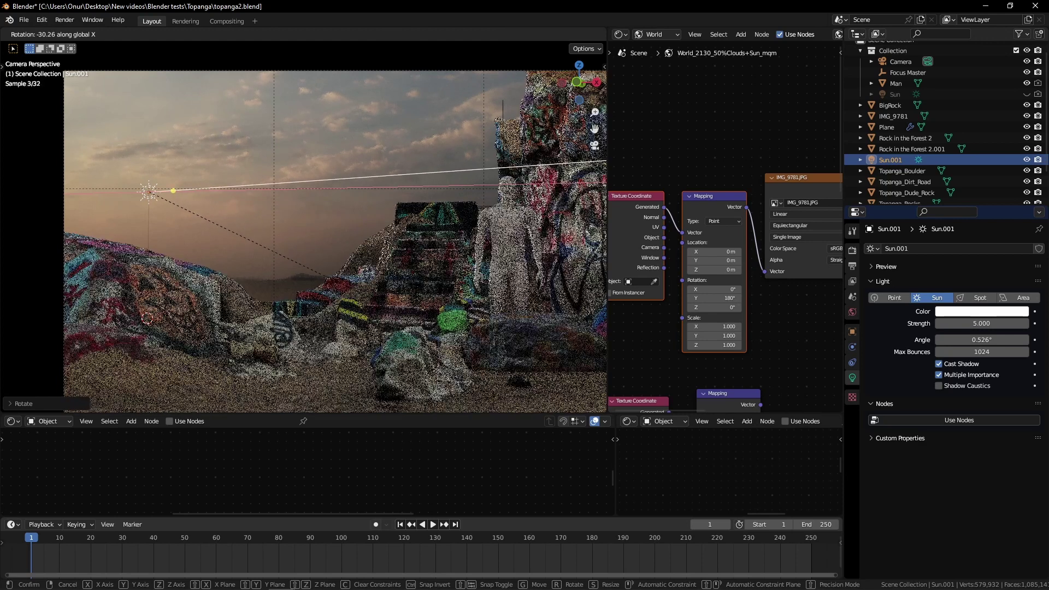
{"action": "left_click", "coordinate": [414, 239]}
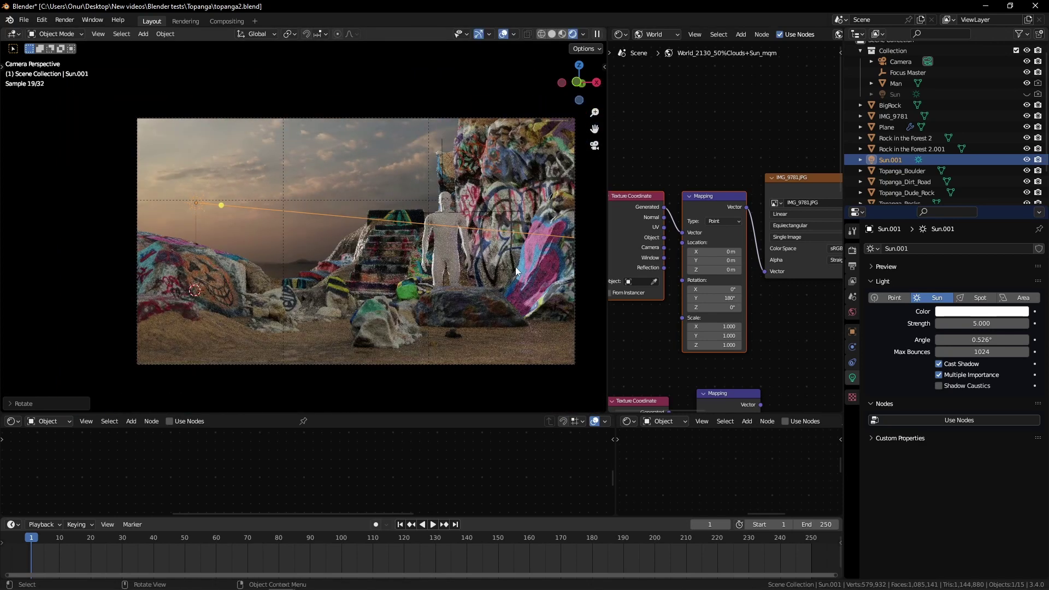
{"action": "key", "text": "r"}
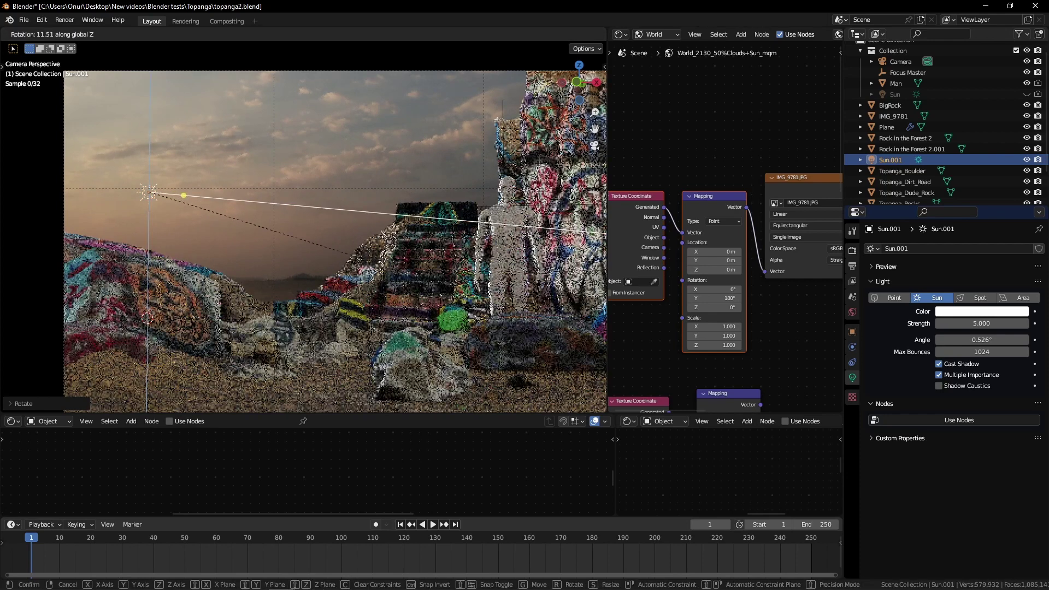
{"action": "key", "text": "z"}
{"action": "left_click", "coordinate": [358, 184]}
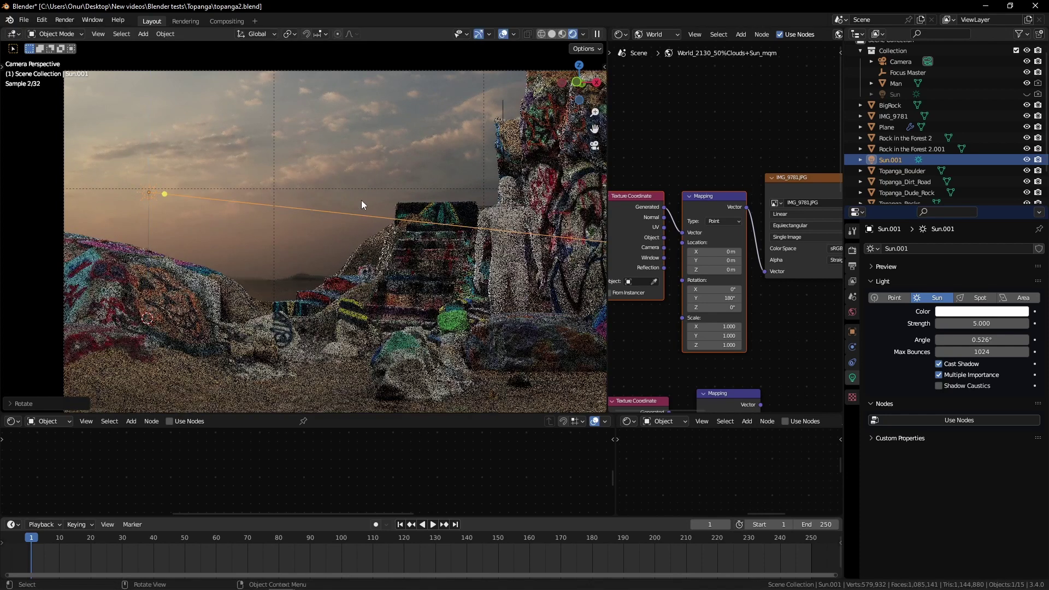
Sample the sun light's color from the warm sunset area of the sky plane near the horizon
{"action": "middle_click_drag", "start_coordinate": [258, 265], "coordinate": [366, 283], "text": "shift"}
{"action": "scroll", "coordinate": [369, 287], "scroll_direction": "up", "scroll_amount": 3}
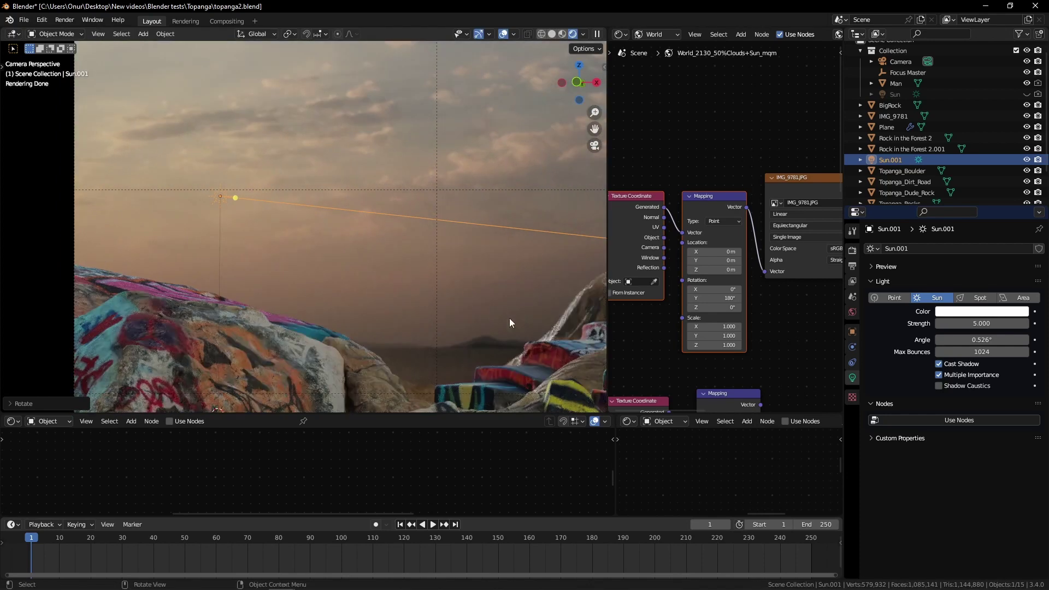
{"action": "left_click", "coordinate": [956, 312]}
{"action": "left_click", "coordinate": [1018, 273]}
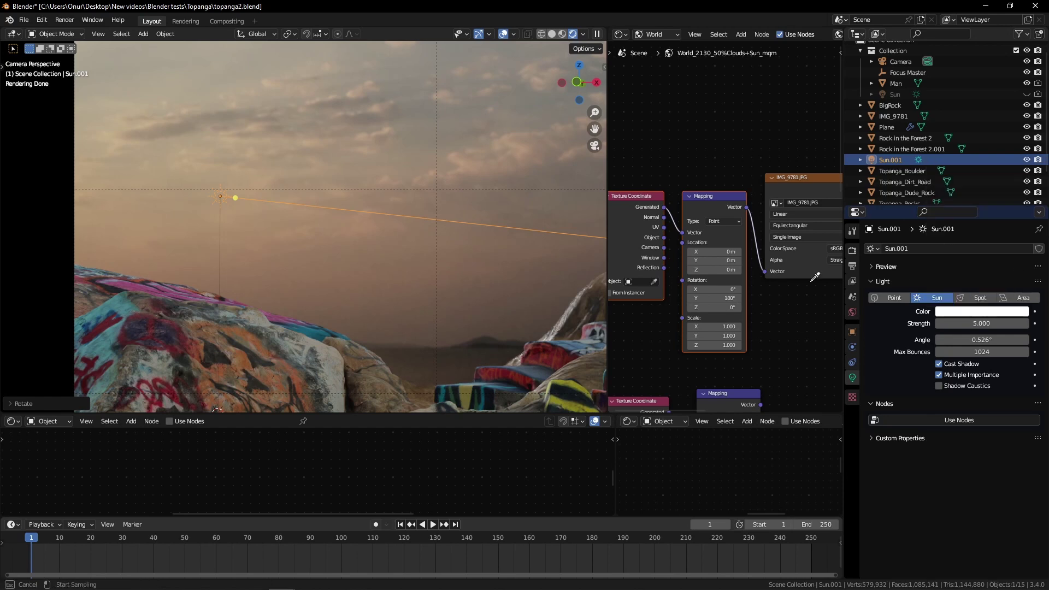
{"action": "left_click", "coordinate": [282, 260]}
Raise the sun color's Value to 1.000 and set the sun's strength to 3
{"action": "scroll", "coordinate": [354, 295], "scroll_direction": "down", "scroll_amount": 2}
{"action": "middle_click_drag", "start_coordinate": [355, 267], "coordinate": [128, 227], "text": "shift"}
{"action": "left_click", "coordinate": [1014, 310]}
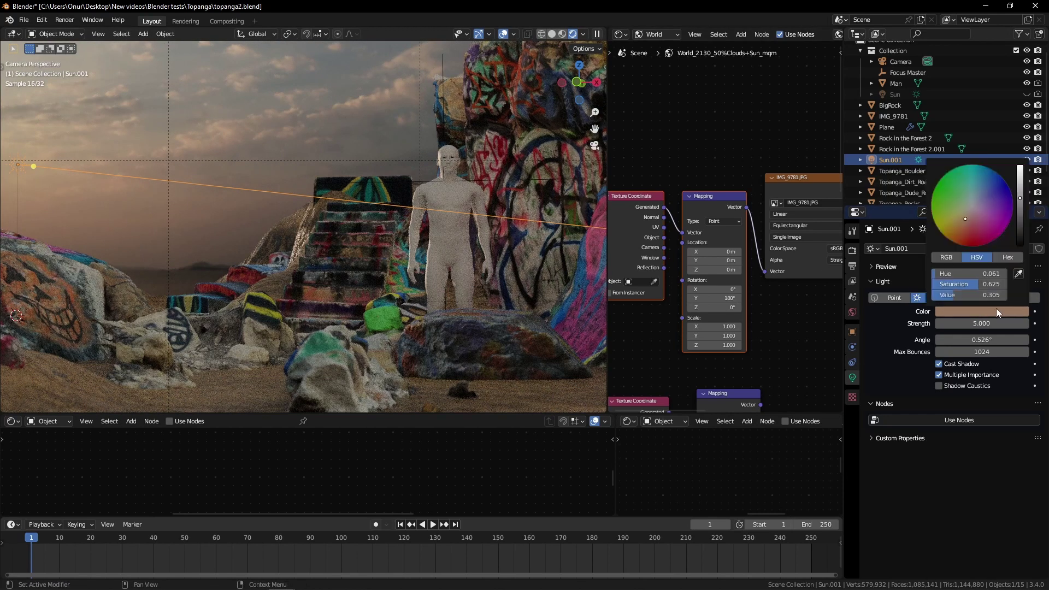
{"action": "left_click_drag", "start_coordinate": [1022, 203], "coordinate": [1020, 171]}
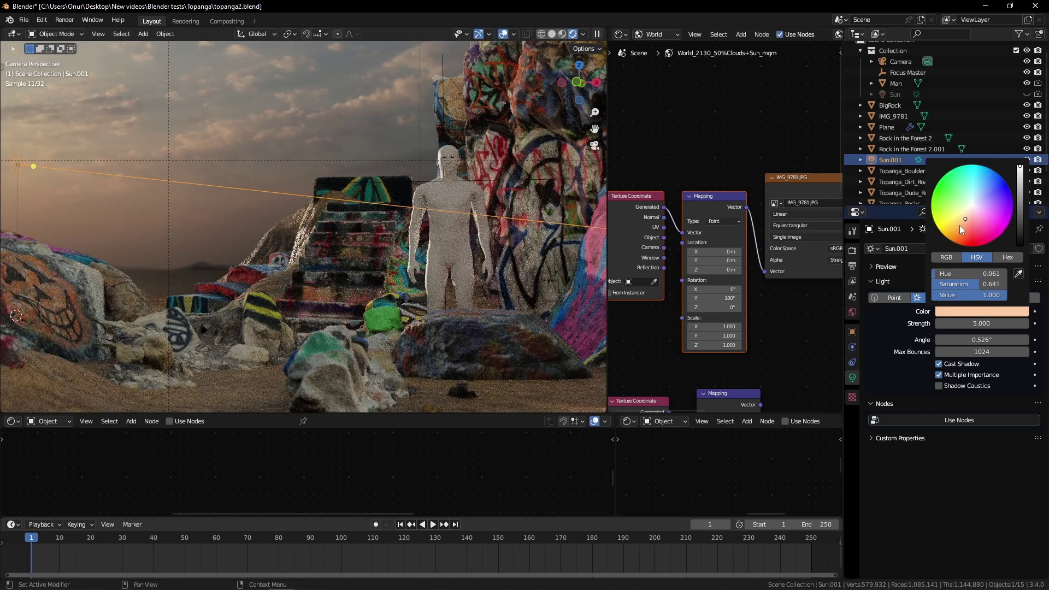
{"action": "middle_click_drag", "start_coordinate": [565, 282], "coordinate": [596, 287]}
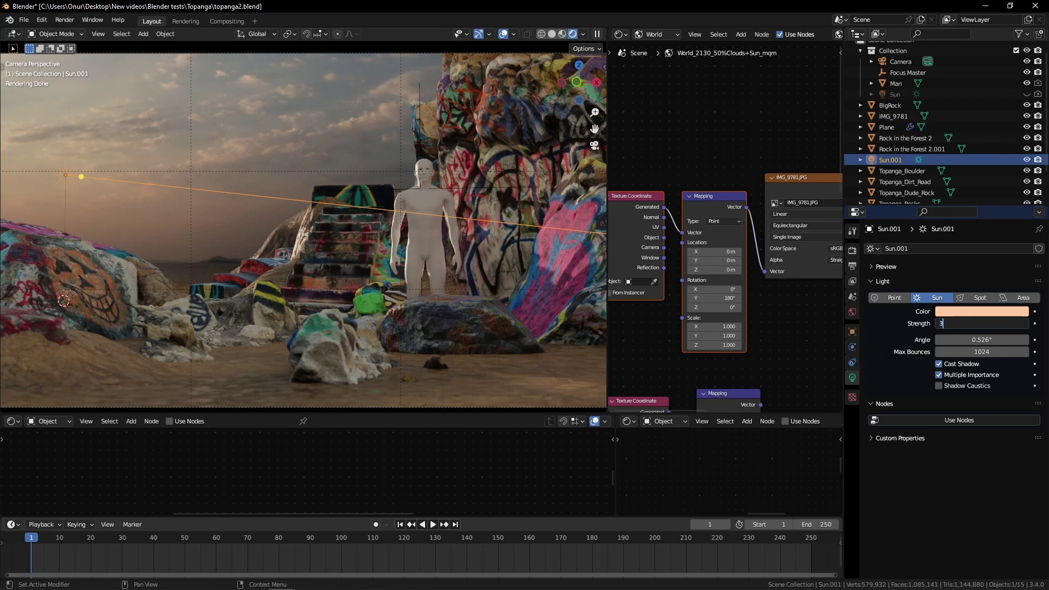
{"action": "key", "text": "Return"}
Select the IMG_9781 sky plane and set its Emission strength to 3
{"action": "scroll", "coordinate": [627, 262], "scroll_direction": "down", "scroll_amount": 2}
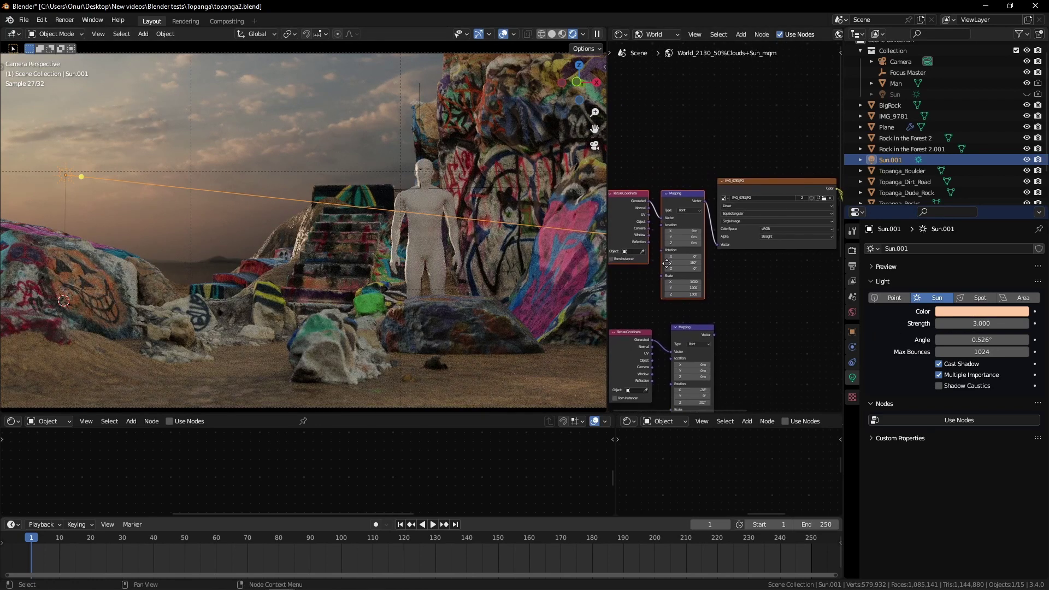
{"action": "left_click", "coordinate": [376, 153]}
{"action": "scroll", "coordinate": [687, 255], "scroll_direction": "down", "scroll_amount": 2}
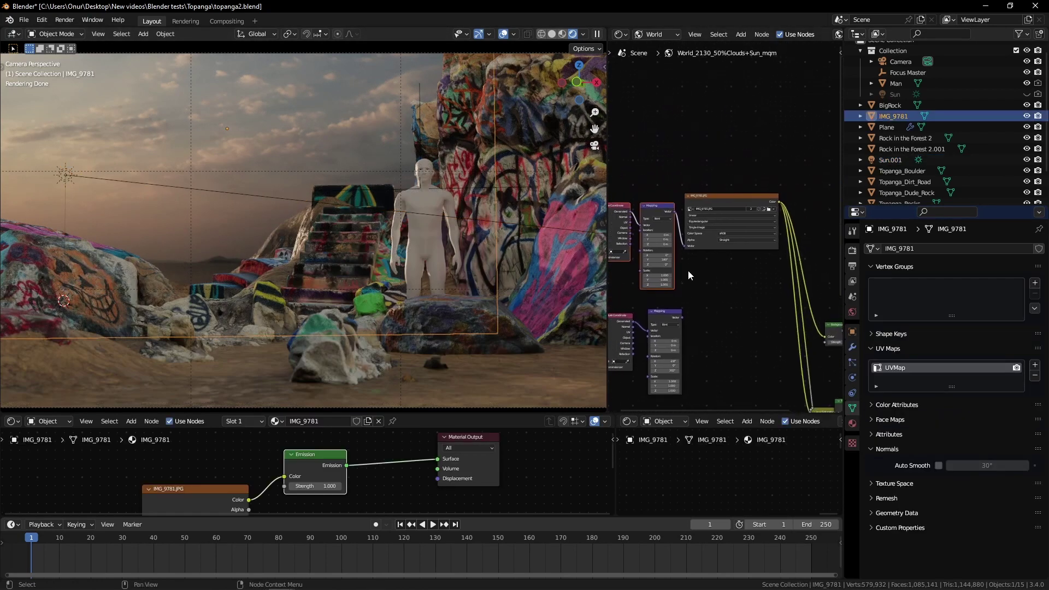
{"action": "middle_click_drag", "start_coordinate": [266, 485], "coordinate": [289, 461]}
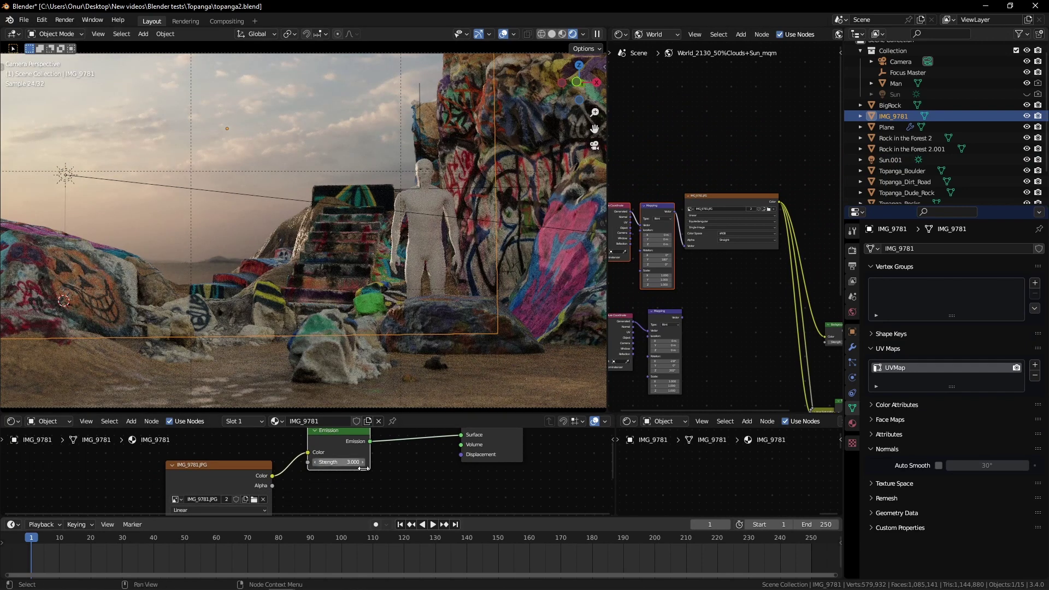
Insert an RGB Curves node between the sky image and Emission, and lower its curve to increase the contrast
{"action": "middle_click_drag", "start_coordinate": [342, 480], "coordinate": [400, 469]}
{"action": "key", "text": "shift+a"}
{"action": "key", "text": "c"}
{"action": "key", "text": "r"}
{"action": "left_click", "coordinate": [346, 442]}
{"action": "middle_click_drag", "start_coordinate": [405, 512], "coordinate": [398, 460]}
{"action": "left_click_drag", "start_coordinate": [398, 472], "coordinate": [401, 485]}
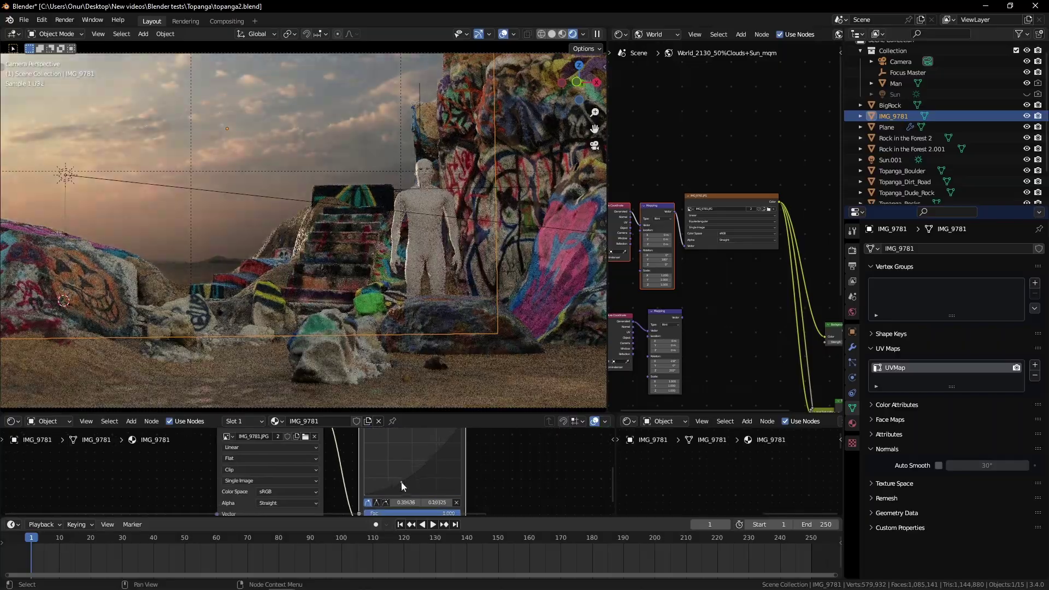
{"action": "scroll", "coordinate": [349, 316], "scroll_direction": "down", "scroll_amount": 1}
{"action": "left_click", "coordinate": [348, 317]}
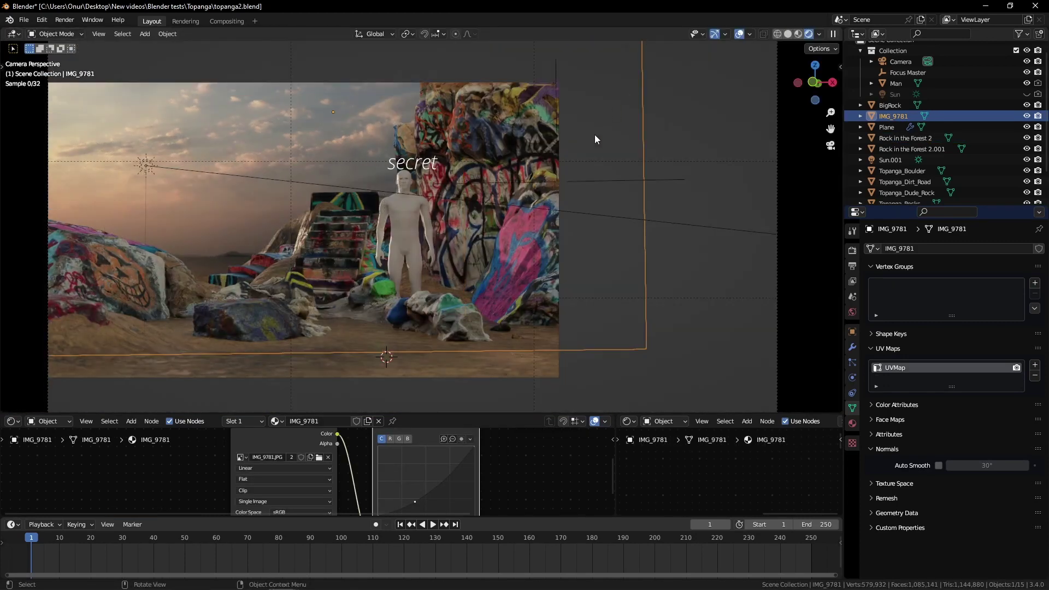
Add a cube to the scene, switch the viewport to solid shading and scale the cube up
{"action": "scroll", "coordinate": [585, 150], "scroll_direction": "down", "scroll_amount": 2}
{"action": "key", "text": "shift+a"}
{"action": "left_click", "coordinate": [536, 237]}
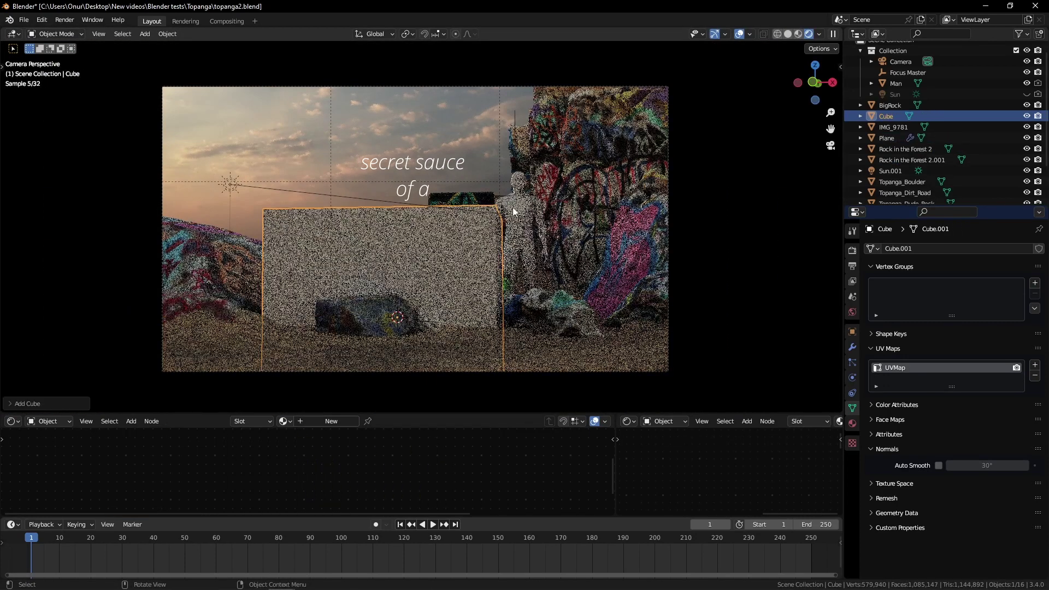
{"action": "middle_click_drag", "start_coordinate": [513, 206], "coordinate": [475, 230]}
{"action": "key", "text": "z"}
{"action": "left_click", "coordinate": [628, 241]}
{"action": "scroll", "coordinate": [495, 229], "scroll_direction": "down", "scroll_amount": 7}
{"action": "key", "text": "s"}
{"action": "left_click", "coordinate": [620, 221]}
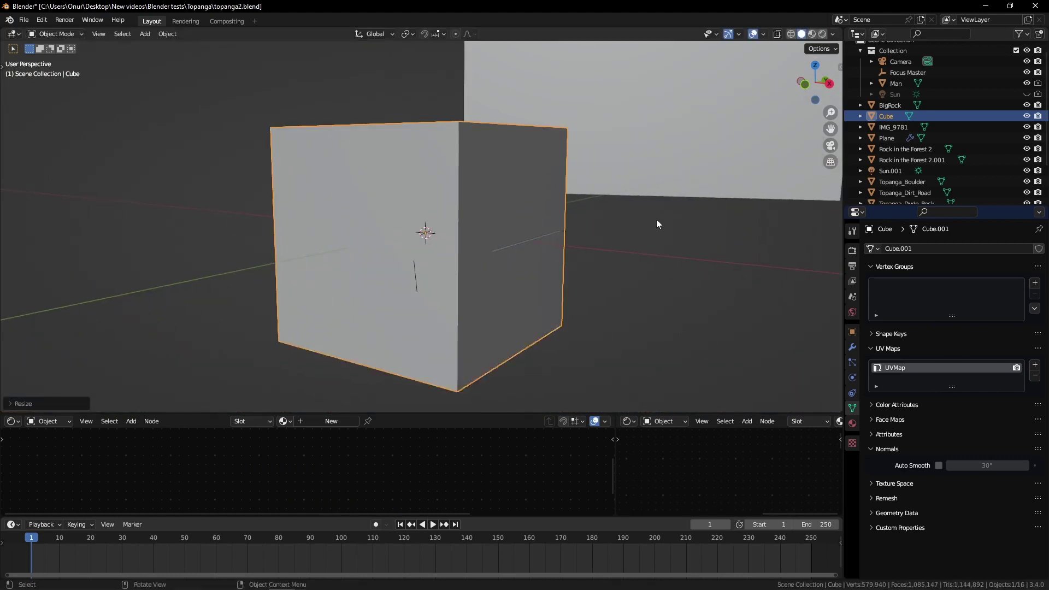
Enlarge the cube and flatten it along Z into a wide, low box covering the scene
{"action": "key", "text": "s"}
{"action": "key", "text": "z"}
{"action": "left_click", "coordinate": [541, 218]}
{"action": "key", "text": "s"}
{"action": "left_click", "coordinate": [635, 225]}
{"action": "key", "text": "s"}
{"action": "key", "text": "z"}
{"action": "left_click", "coordinate": [487, 220]}
Move the box up along Z and shift it along Y so that it encloses the rocks and camera
{"action": "key", "text": "g"}
{"action": "key", "text": "z"}
{"action": "left_click", "coordinate": [492, 164]}
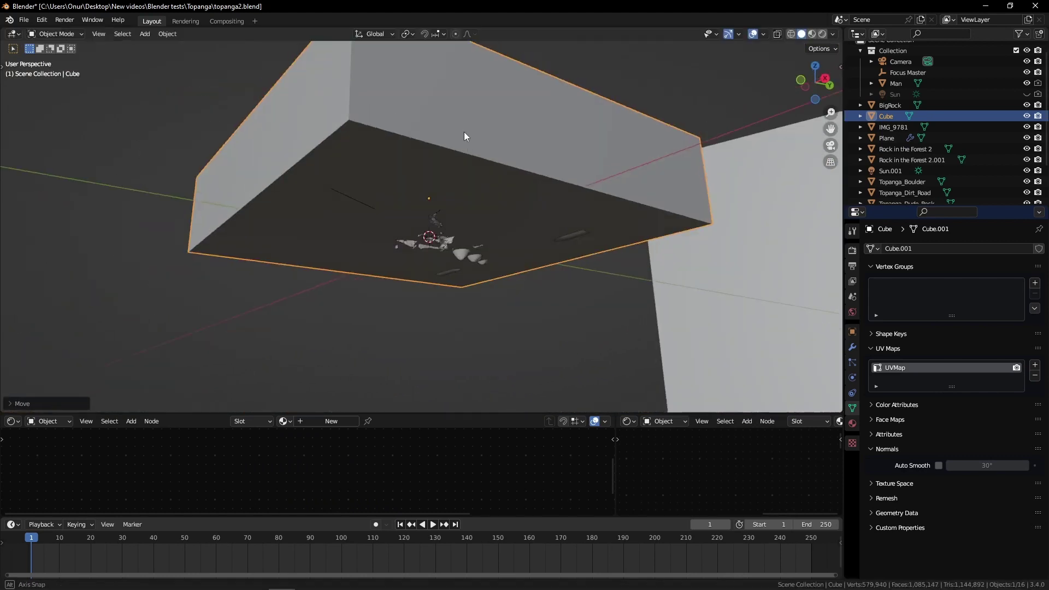
{"action": "scroll", "coordinate": [458, 125], "scroll_direction": "down", "scroll_amount": 1}
{"action": "key", "text": "g"}
{"action": "key", "text": "z"}
{"action": "middle_click_drag", "start_coordinate": [463, 135], "coordinate": [490, 190]}
{"action": "left_click", "coordinate": [486, 154]}
{"action": "key", "text": "g"}
{"action": "key", "text": "y"}
{"action": "left_click", "coordinate": [514, 191]}
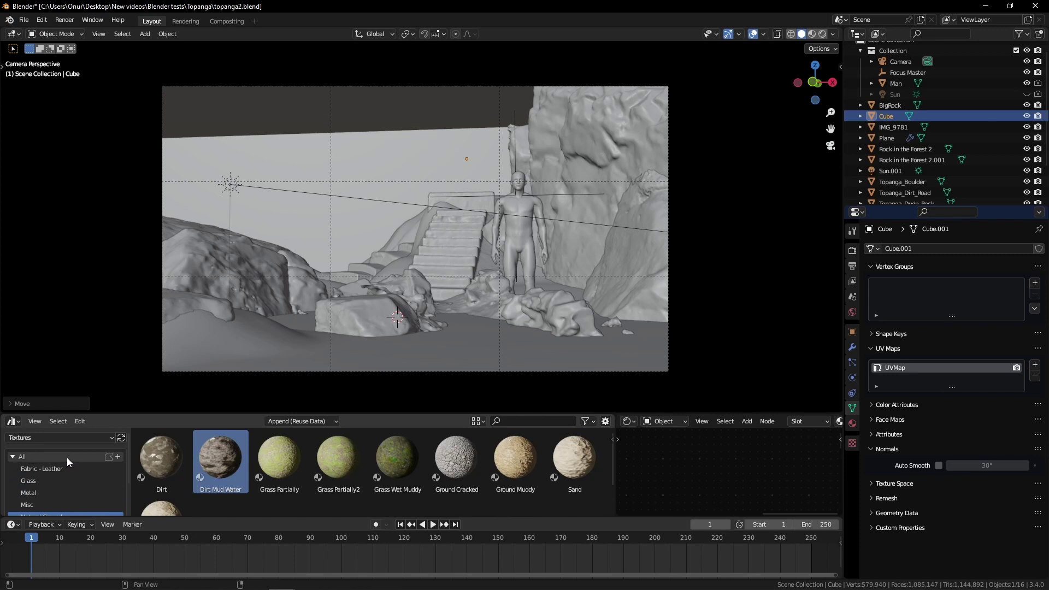
Apply the Basic Fog material from the Misc asset catalog to the cube and enlarge the shader editor
{"action": "left_click", "coordinate": [56, 438]}
{"action": "left_click_drag", "start_coordinate": [162, 459], "coordinate": [317, 162]}
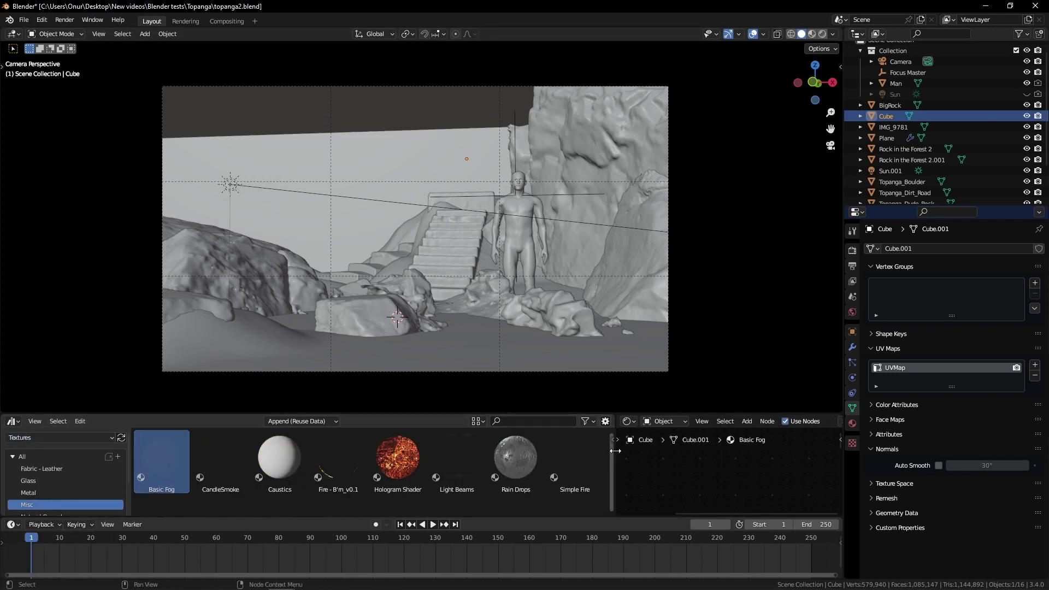
{"action": "left_click_drag", "start_coordinate": [615, 451], "coordinate": [383, 445]}
{"action": "left_click_drag", "start_coordinate": [426, 414], "coordinate": [432, 312]}
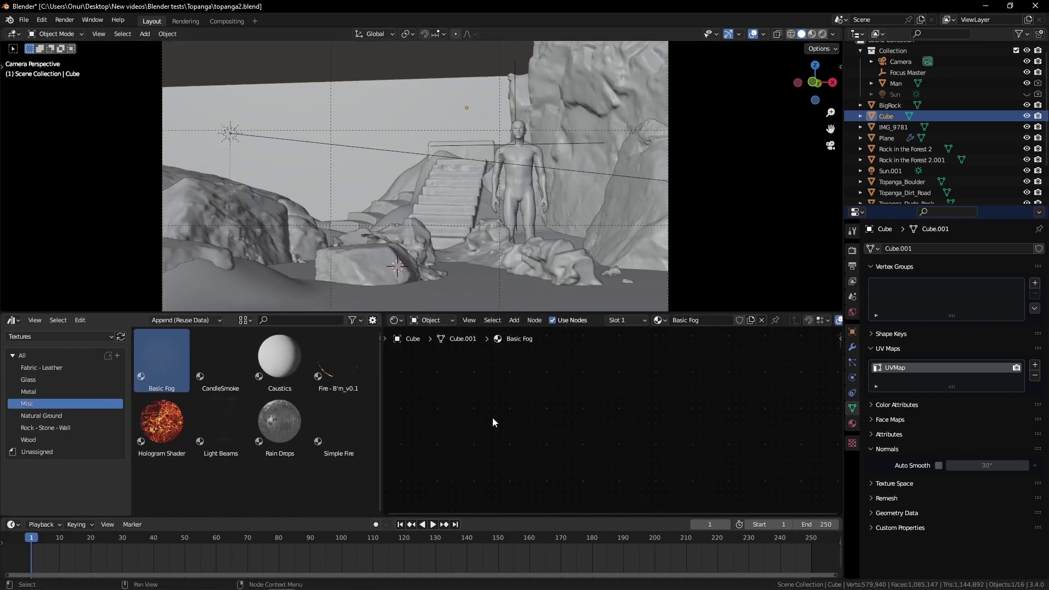
Examine the nodes inside the fog_basic group of the cube's Basic Fog material
{"action": "key", "text": "Home"}
{"action": "left_click", "coordinate": [562, 409]}
{"action": "key", "text": "Tab"}
{"action": "key", "text": "Home"}
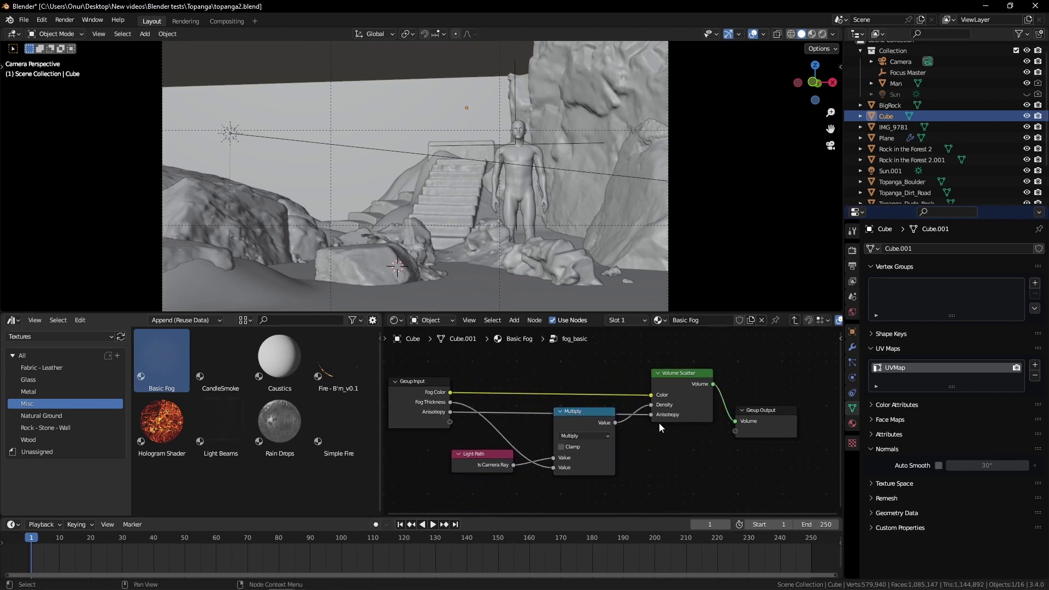
{"action": "key", "text": "Tab"}
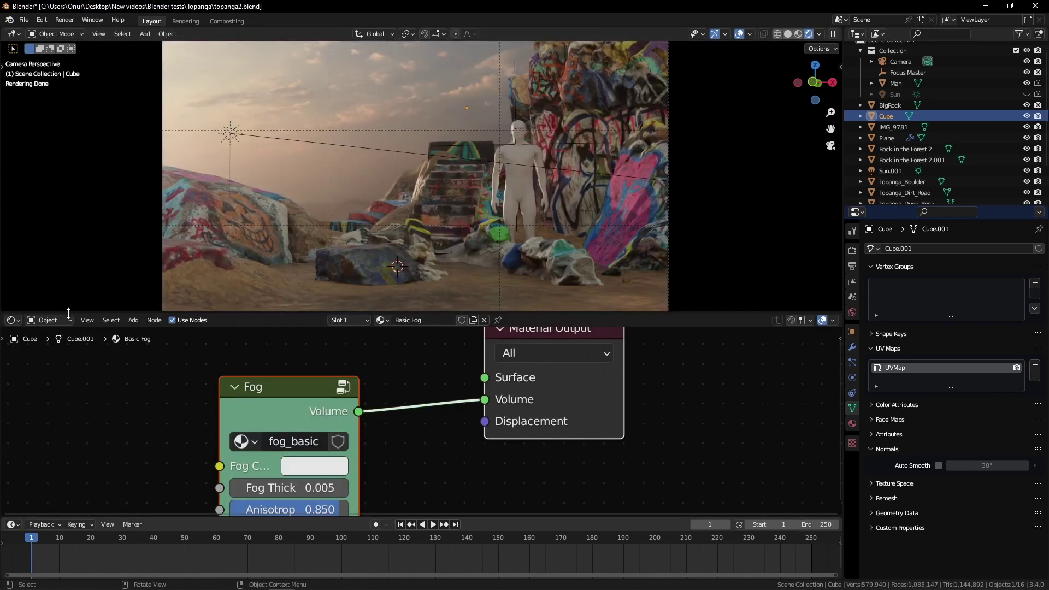
Enlarge the 3D viewport over the shader editor and set the fog thickness to 0.008
{"action": "left_click_drag", "start_coordinate": [68, 313], "coordinate": [68, 429]}
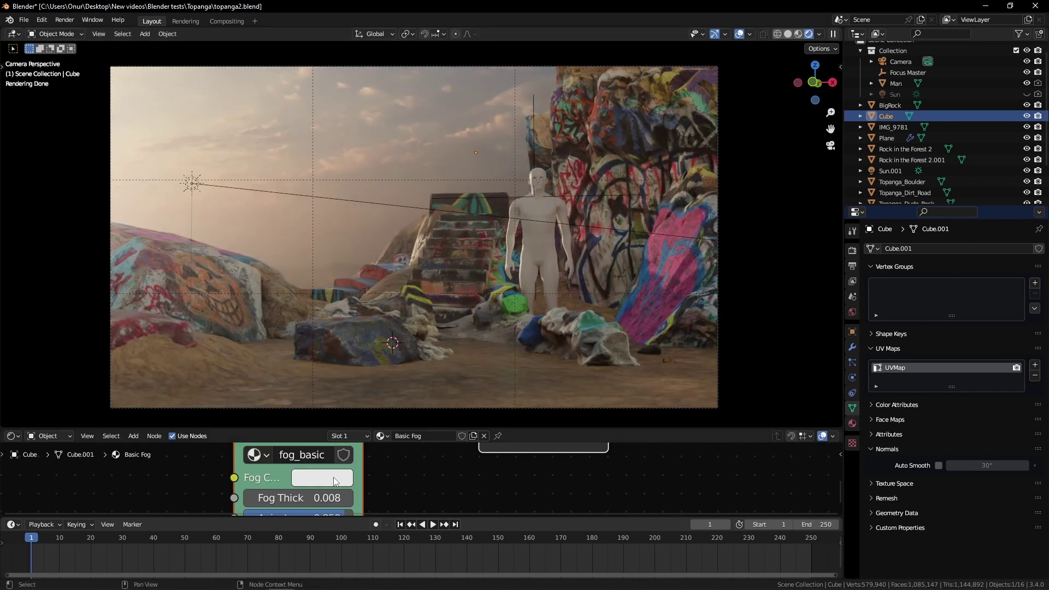
Try a fully saturated blue fog color and a pale peach one with hue 0.052 and saturation 0.431
{"action": "left_click", "coordinate": [336, 481]}
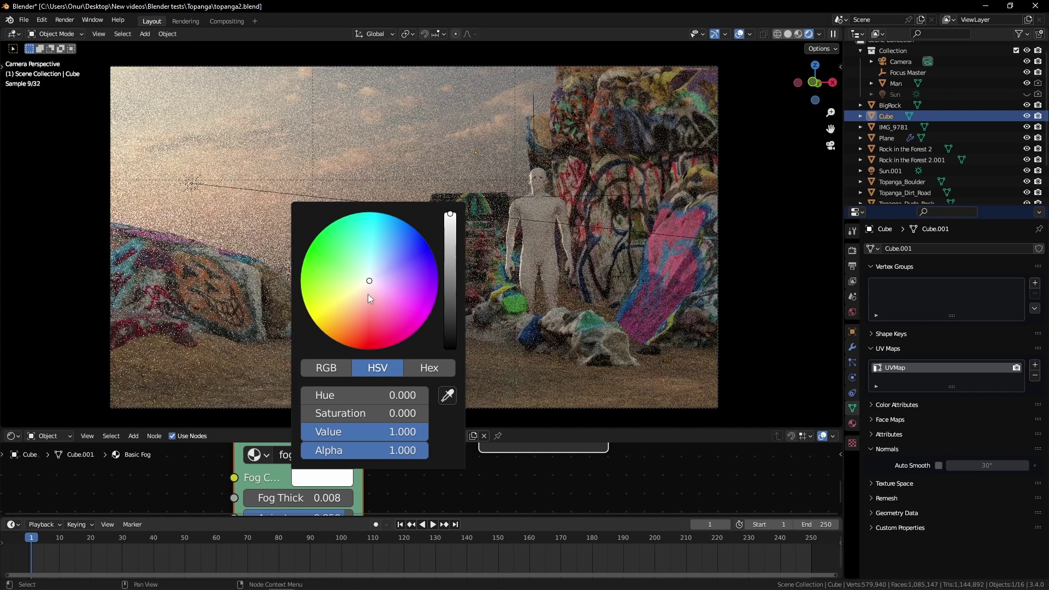
{"action": "left_click", "coordinate": [367, 294]}
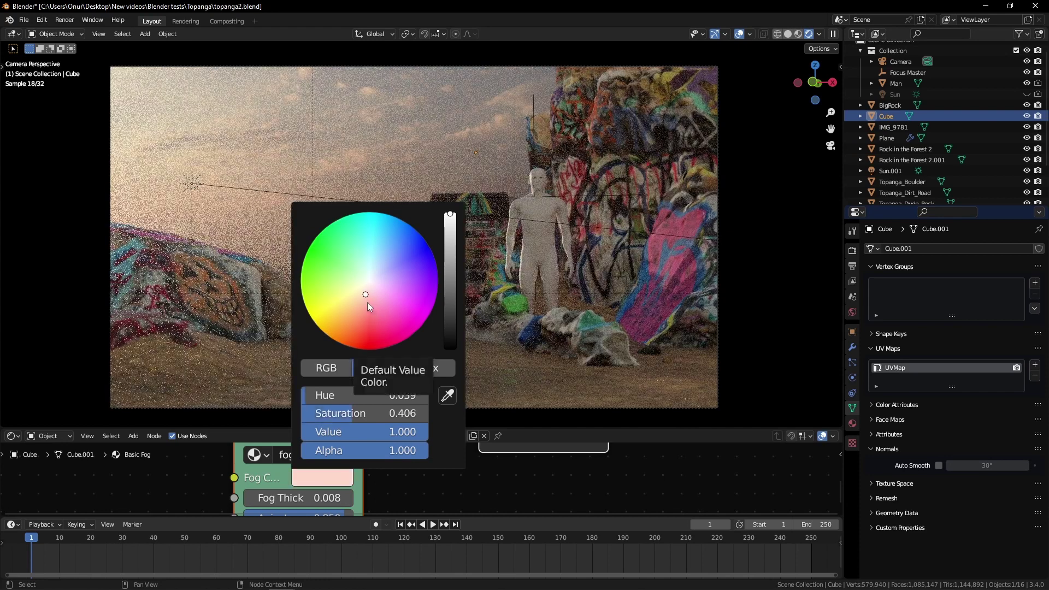
{"action": "mouse_move", "coordinate": [363, 298]}
{"action": "left_mouse_down"}
{"action": "mouse_move", "coordinate": [373, 268]}
{"action": "mouse_move", "coordinate": [414, 227]}
{"action": "left_mouse_up"}
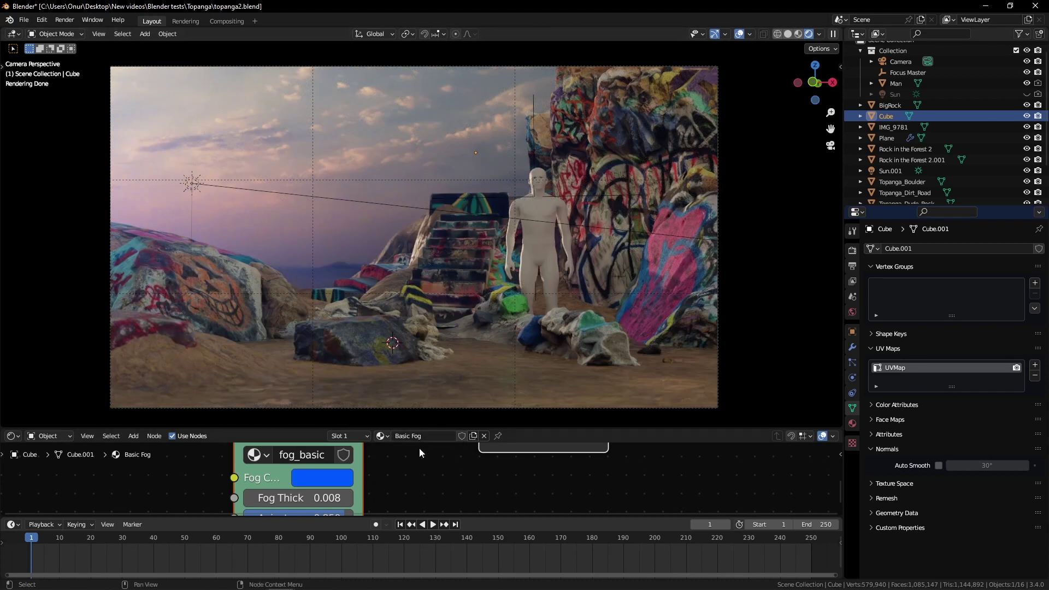
{"action": "left_click", "coordinate": [334, 477]}
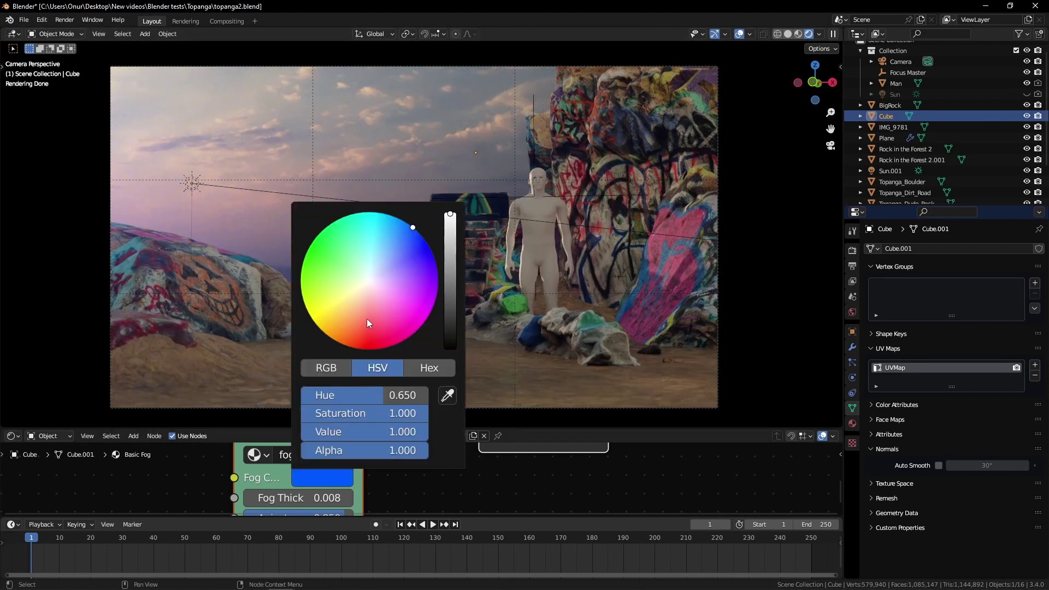
{"action": "left_click", "coordinate": [364, 294]}
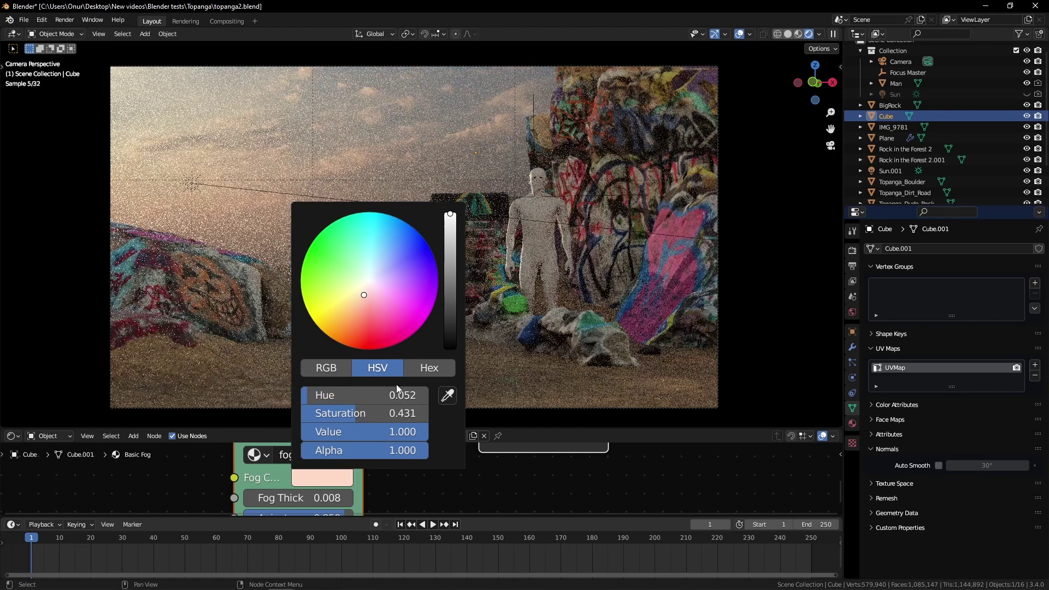
Copy the color of the Sun.001 light to the fog color and reduce its saturation to a paler peach
{"action": "left_click", "coordinate": [192, 184]}
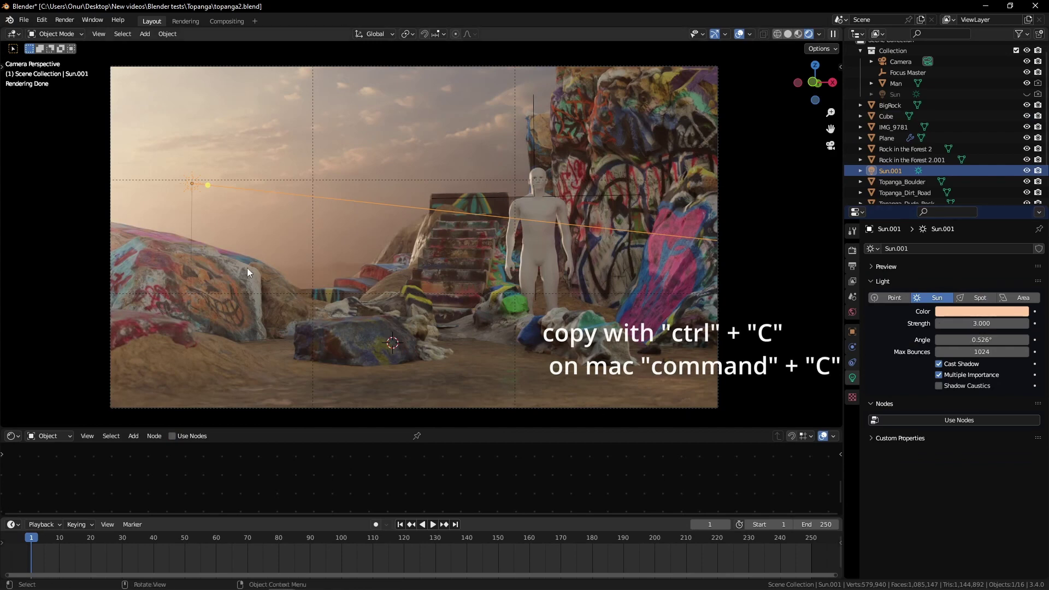
{"action": "left_click", "coordinate": [443, 383]}
{"action": "key", "text": "ctrl+v"}
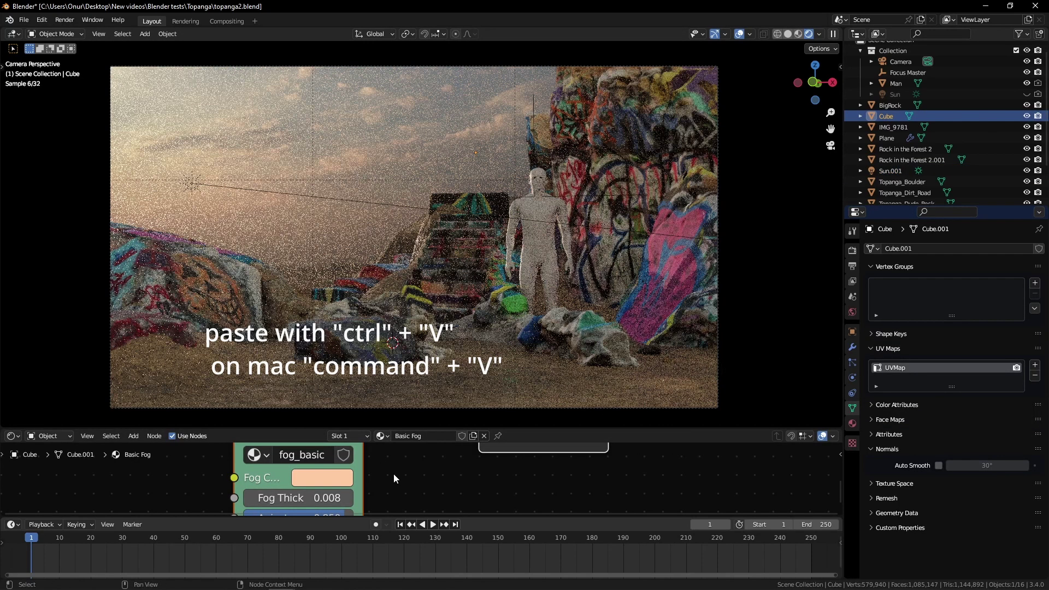
{"action": "left_click", "coordinate": [339, 478]}
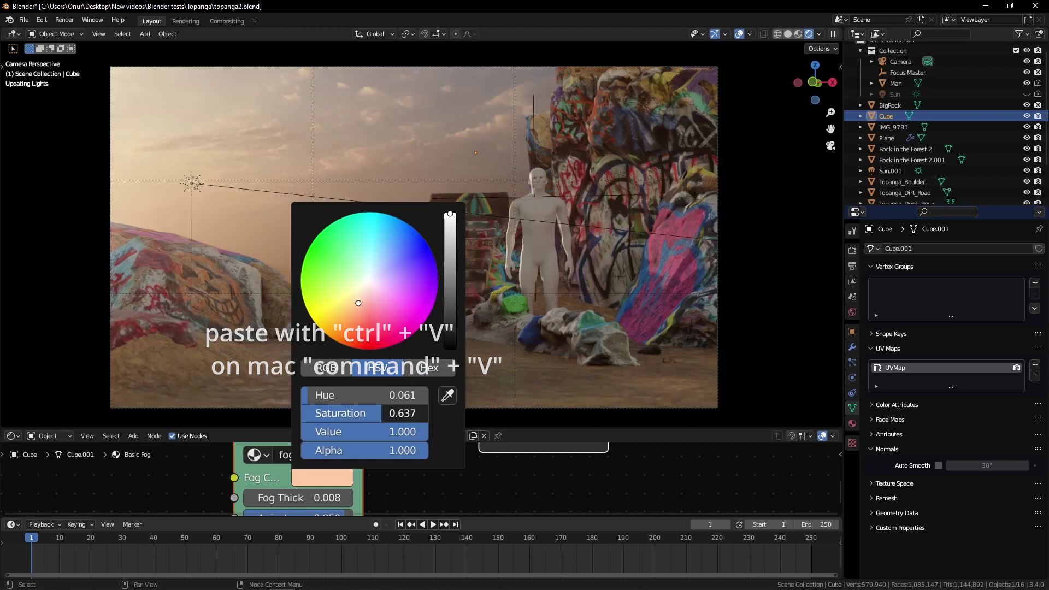
{"action": "left_click_drag", "start_coordinate": [382, 414], "coordinate": [370, 414]}
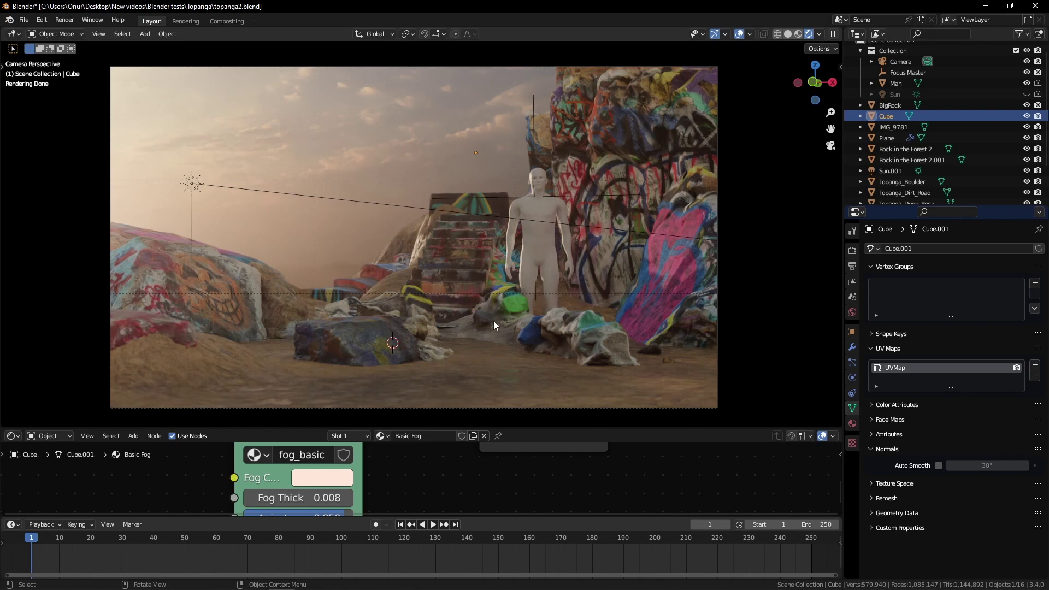
Move the Rock in the Forest 2 scan along X so that it sits in front of the standing figure
{"action": "left_click", "coordinate": [398, 351]}
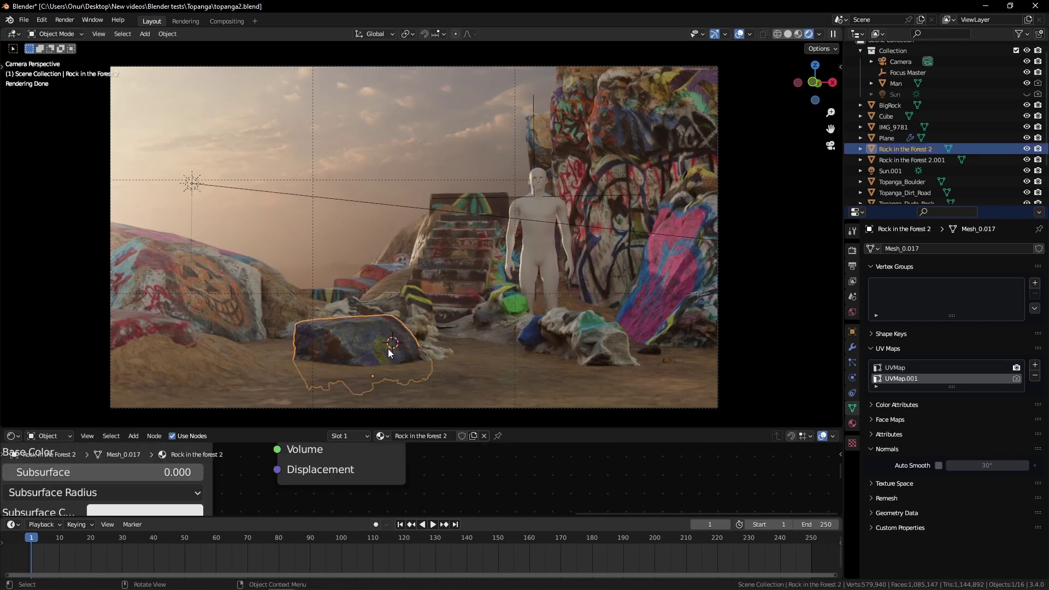
{"action": "left_click_drag", "start_coordinate": [387, 352], "coordinate": [343, 321]}
{"action": "key", "text": "g"}
{"action": "key", "text": "x"}
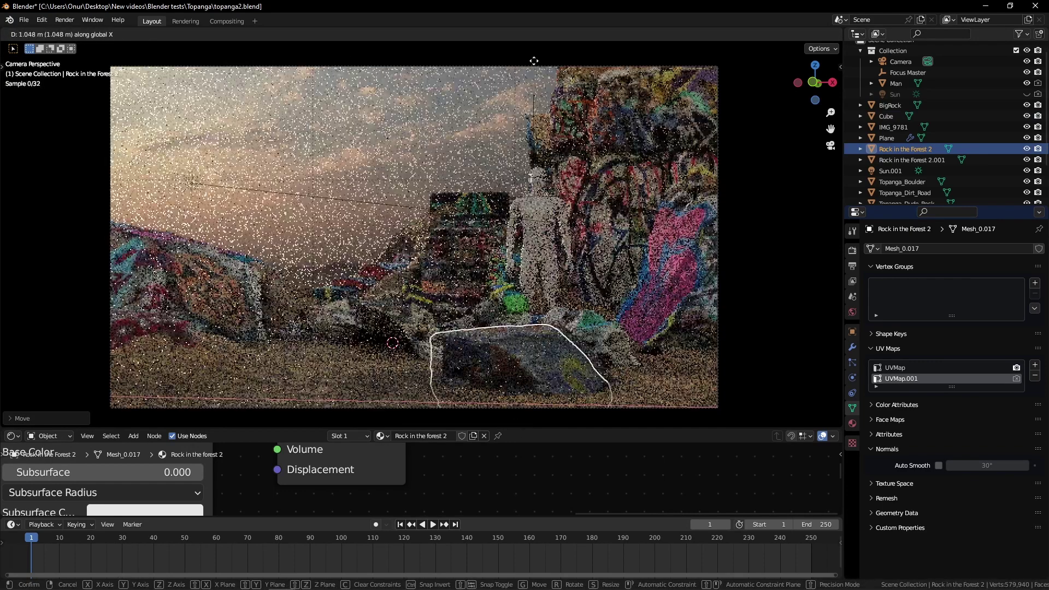
{"action": "left_click", "coordinate": [555, 77]}
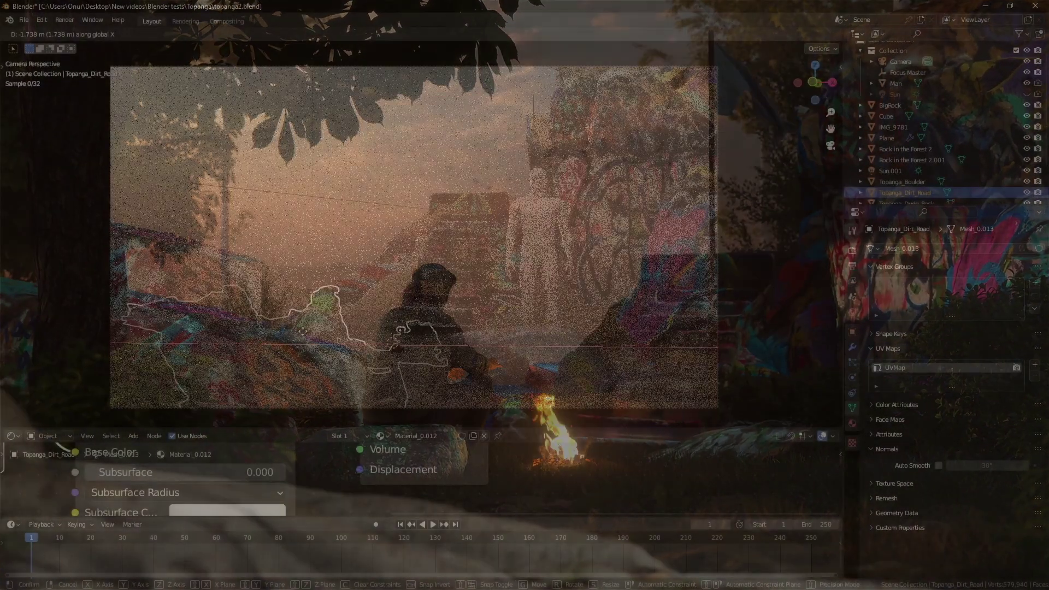
Reposition the Topanga_Dirt_Road scan between the graffiti rocks from the top view and return to the camera view
{"action": "key", "text": "KP_7"}
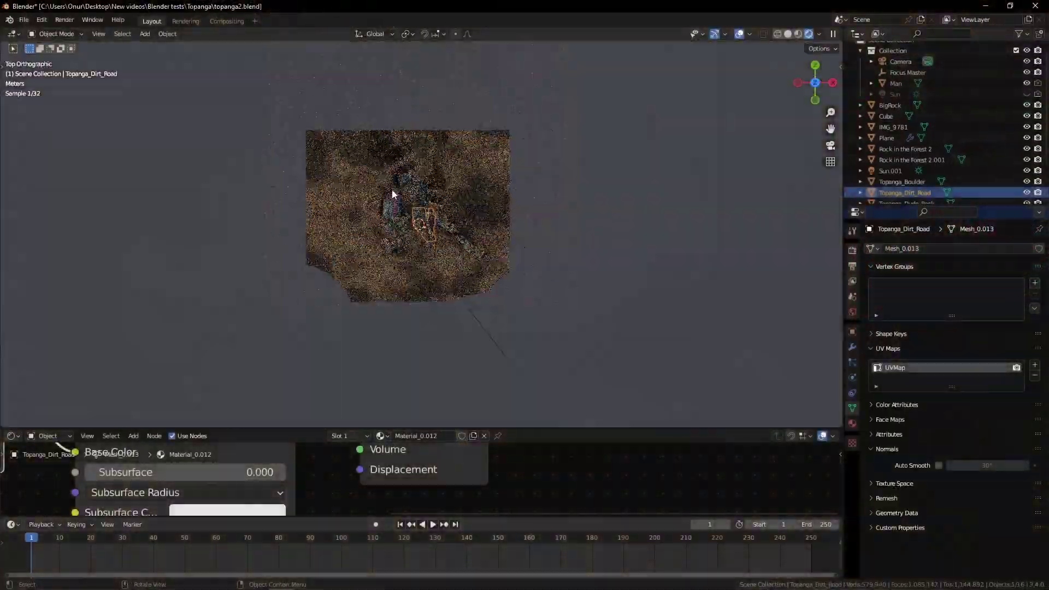
{"action": "scroll", "coordinate": [432, 229], "scroll_direction": "up", "scroll_amount": 6}
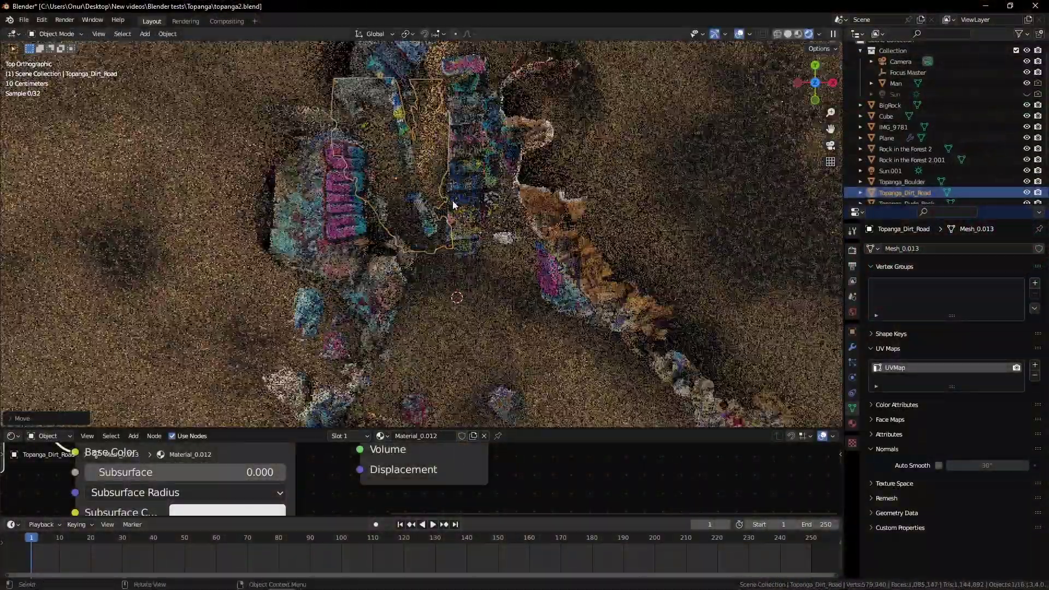
{"action": "key", "text": "KP_0"}
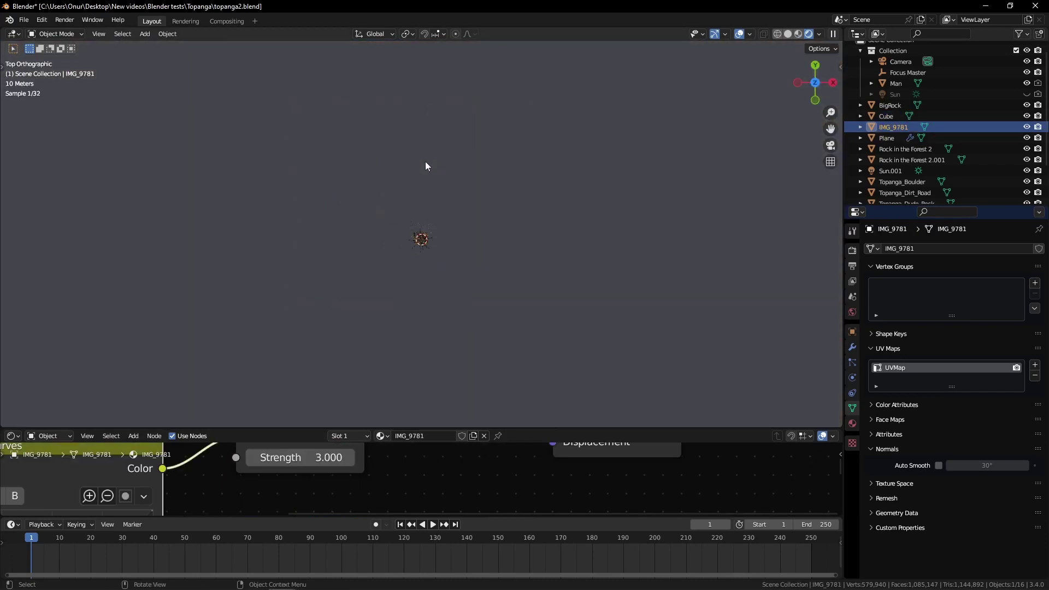
Rename the fog cube as FOG and move it into Collection
{"action": "key", "text": "grave"}
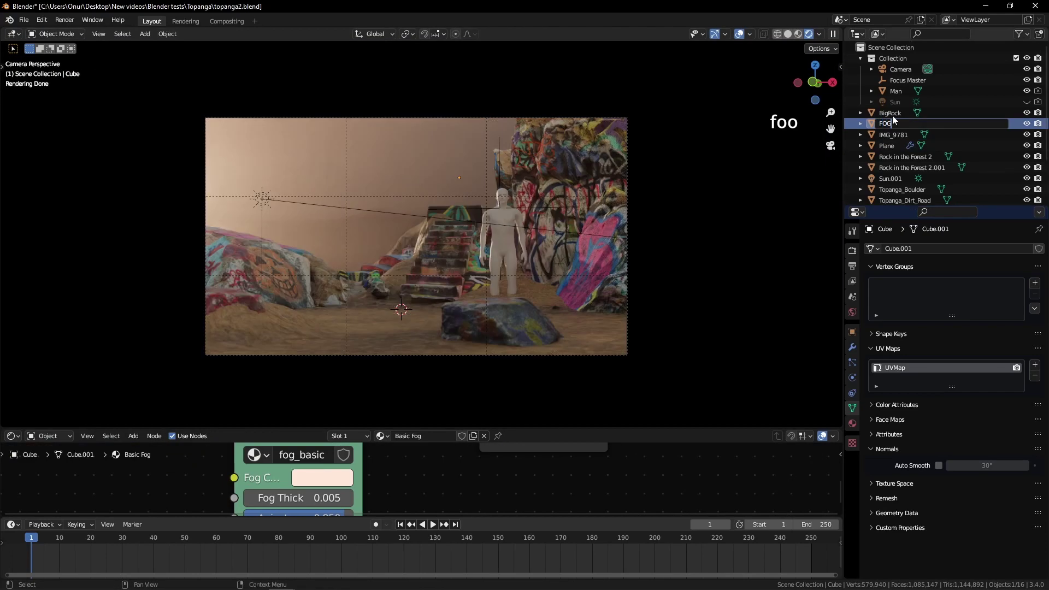
{"action": "key", "text": "Return"}
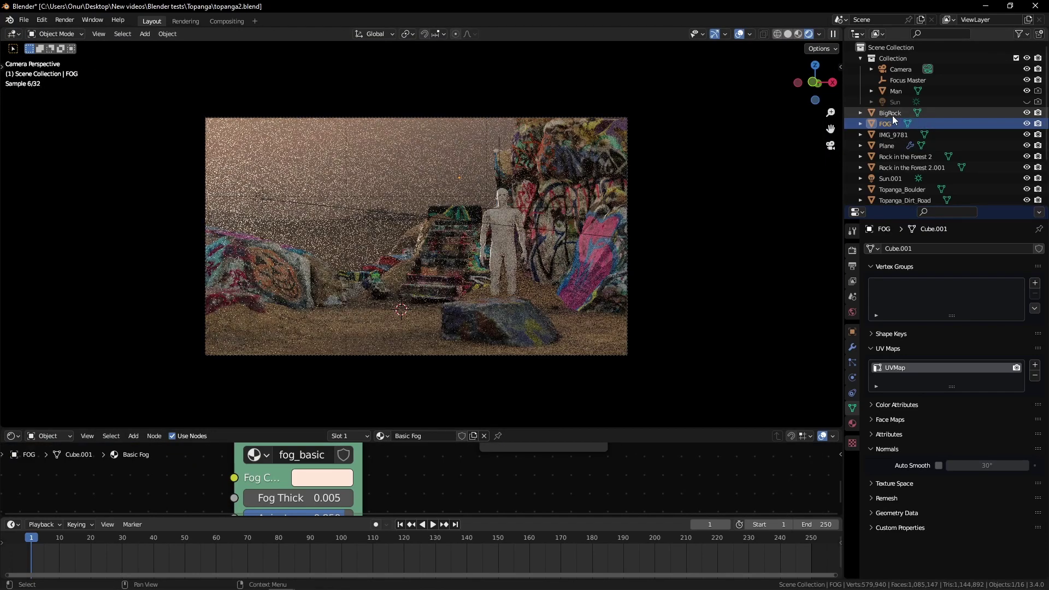
{"action": "left_click_drag", "start_coordinate": [892, 124], "coordinate": [898, 59]}
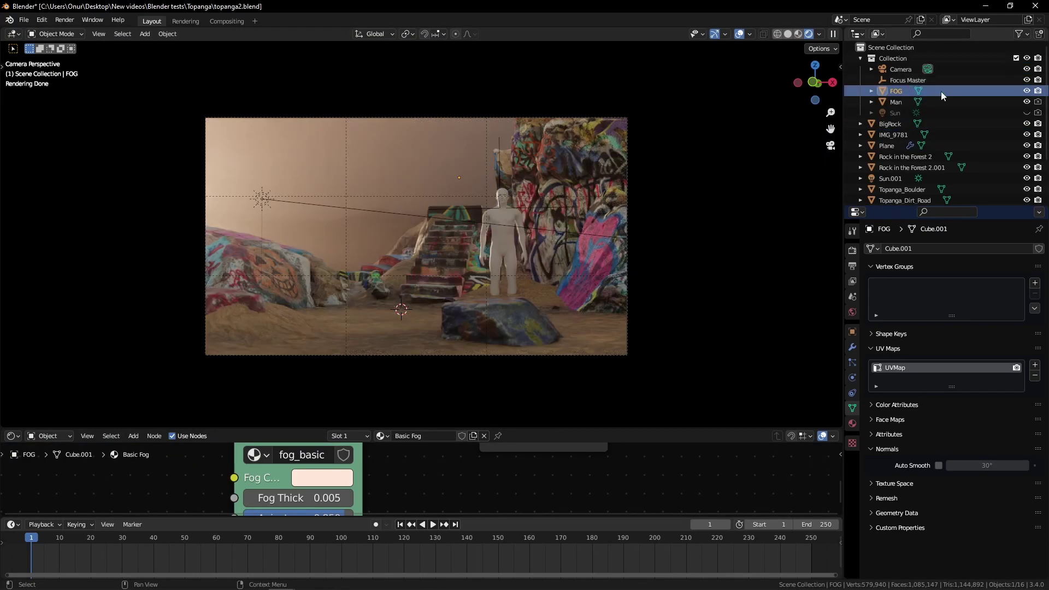
Hide the FOG object in the viewport and rescale the IMG_9781 sky plane
{"action": "left_click", "coordinate": [1027, 92]}
{"action": "left_click", "coordinate": [410, 185]}
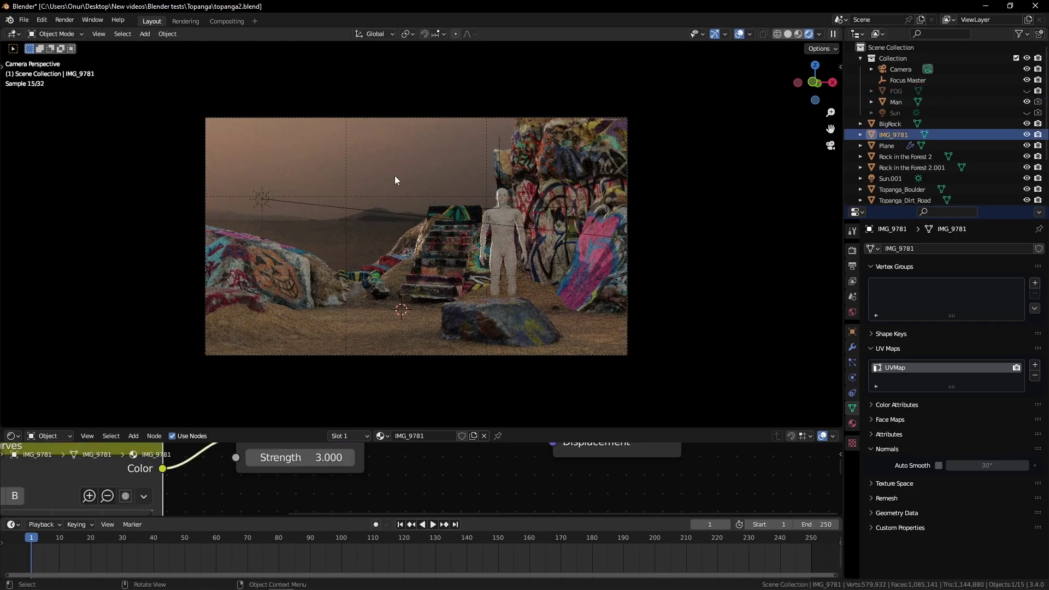
{"action": "key", "text": "s"}
{"action": "left_click", "coordinate": [457, 162]}
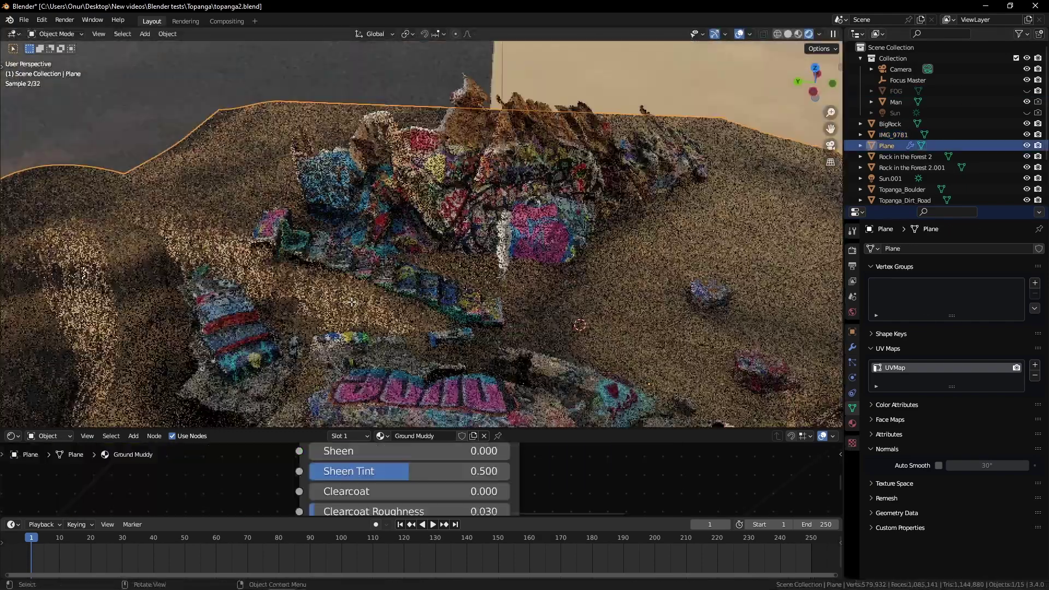
Import the Fire1.mp4 footage as a plane and place it upright on the ground in front of the stairs
{"action": "key", "text": "KP_0"}
{"action": "key", "text": "shift+a"}
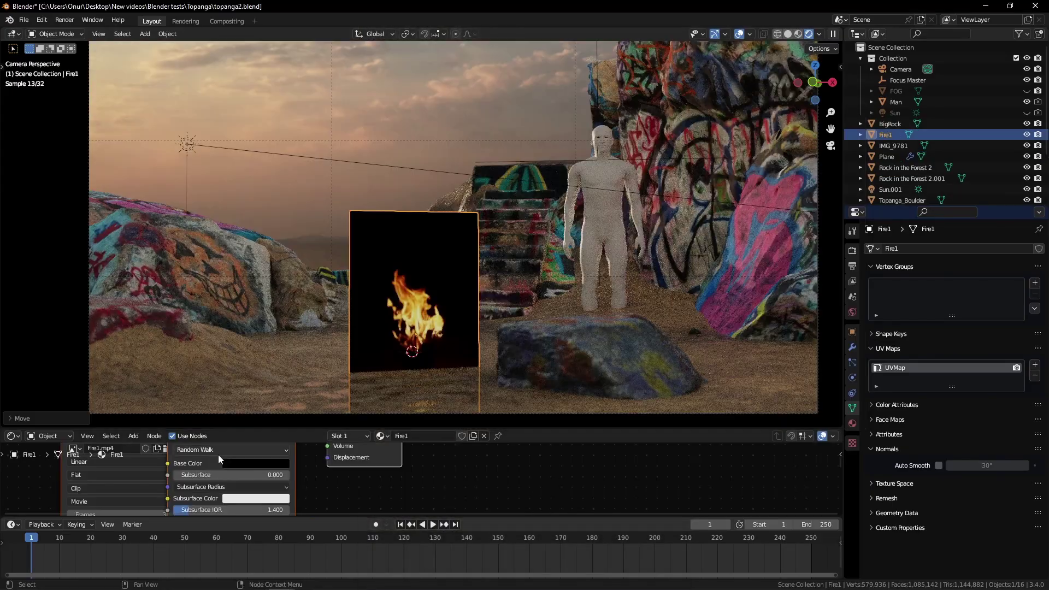
Replace the Principled shader in the Fire1 material with the Add shader node group
{"action": "middle_click_drag", "start_coordinate": [218, 455], "coordinate": [417, 491]}
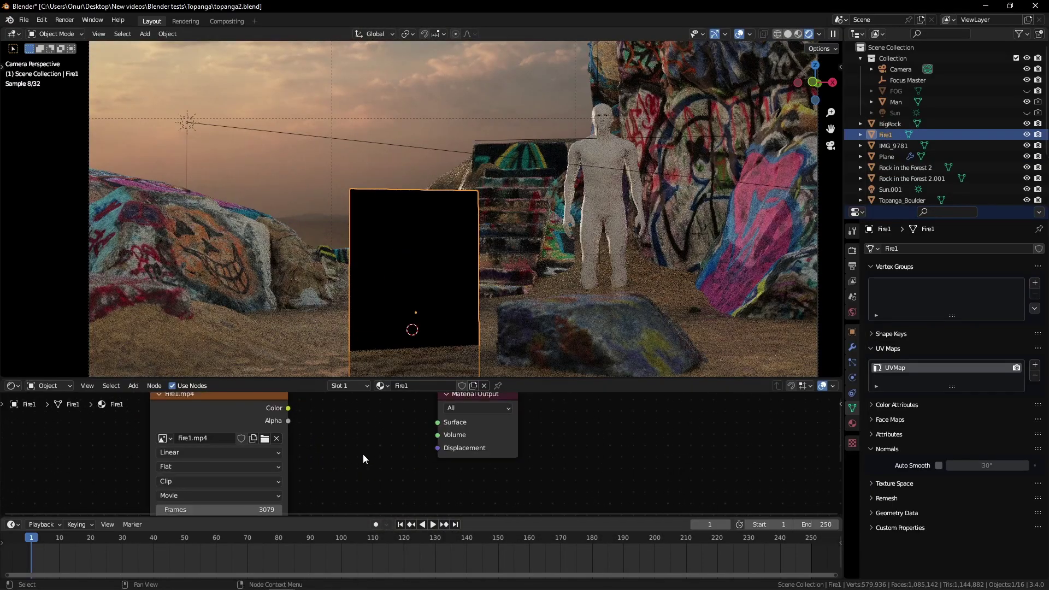
{"action": "key", "text": "shift+a"}
{"action": "key", "text": "Escape"}
Look inside the Add shader group and tidy the layout of its Emission, Transparent BSDF and Add Shader nodes
{"action": "scroll", "coordinate": [367, 429], "scroll_direction": "down", "scroll_amount": 3}
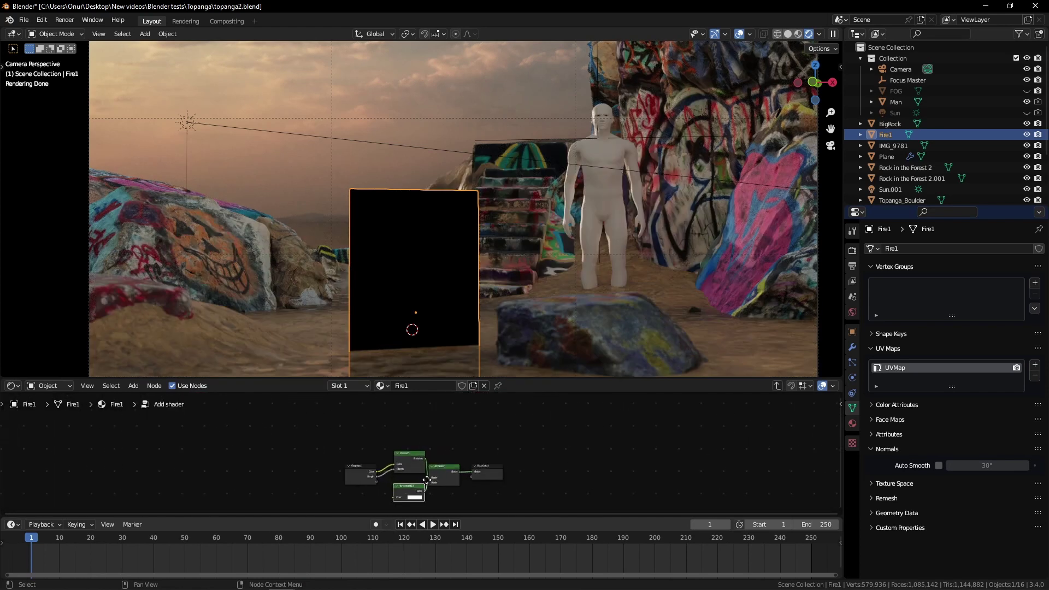
{"action": "scroll", "coordinate": [405, 437], "scroll_direction": "up", "scroll_amount": 3}
{"action": "middle_click_drag", "start_coordinate": [427, 479], "coordinate": [383, 483]}
{"action": "scroll", "coordinate": [375, 438], "scroll_direction": "up", "scroll_amount": 1}
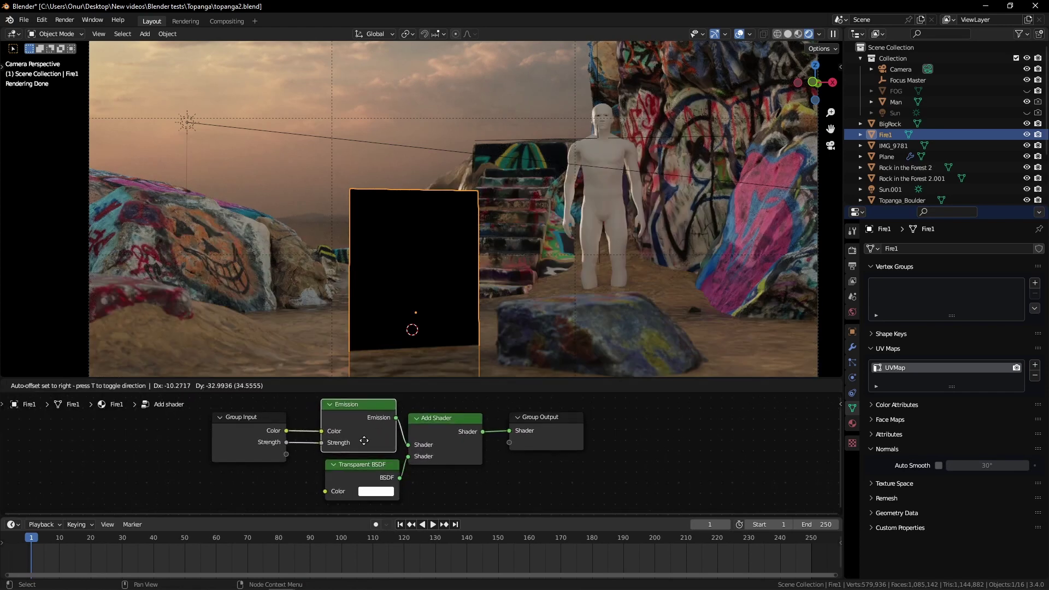
{"action": "left_click_drag", "start_coordinate": [355, 466], "coordinate": [347, 466]}
{"action": "left_click_drag", "start_coordinate": [439, 451], "coordinate": [435, 438]}
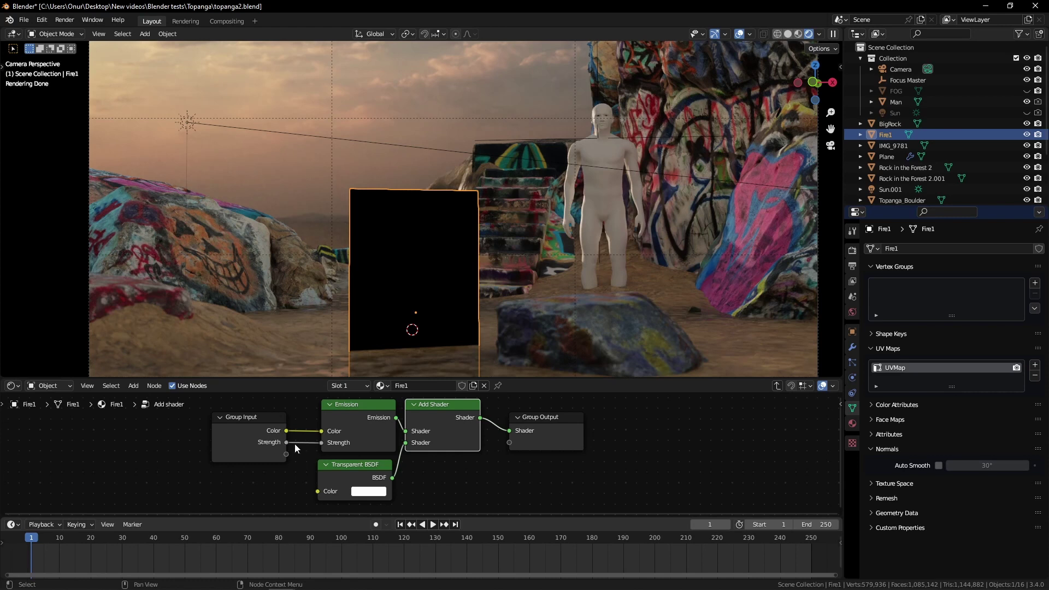
Exit the group and connect the Fire1.mp4 color through Add shader to the material output's Surface
{"action": "key", "text": "Tab"}
{"action": "left_click_drag", "start_coordinate": [341, 460], "coordinate": [330, 457]}
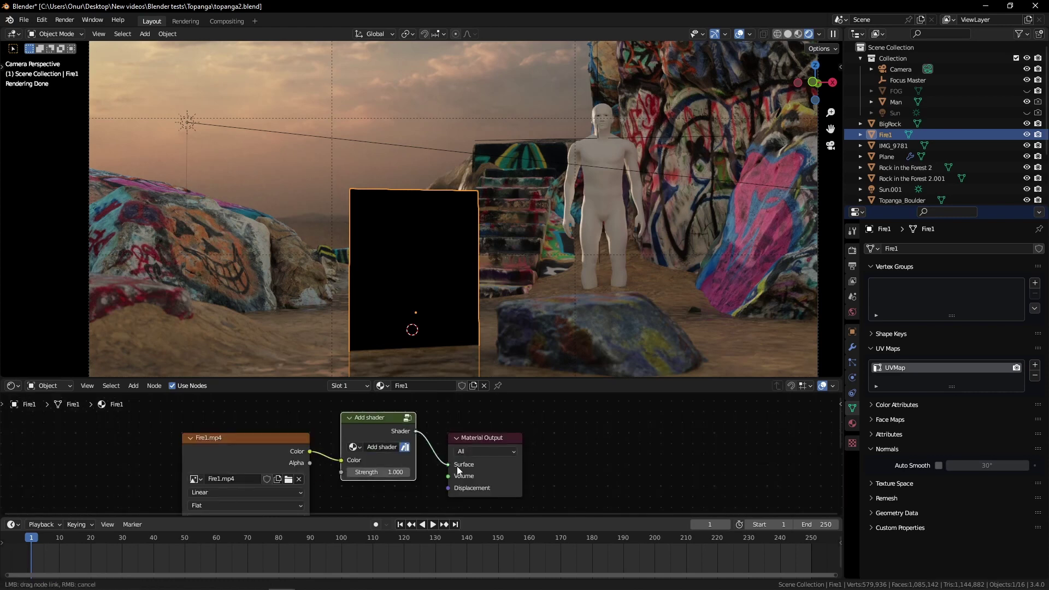
{"action": "left_click_drag", "start_coordinate": [457, 466], "coordinate": [448, 464]}
{"action": "left_click_drag", "start_coordinate": [383, 473], "coordinate": [349, 472]}
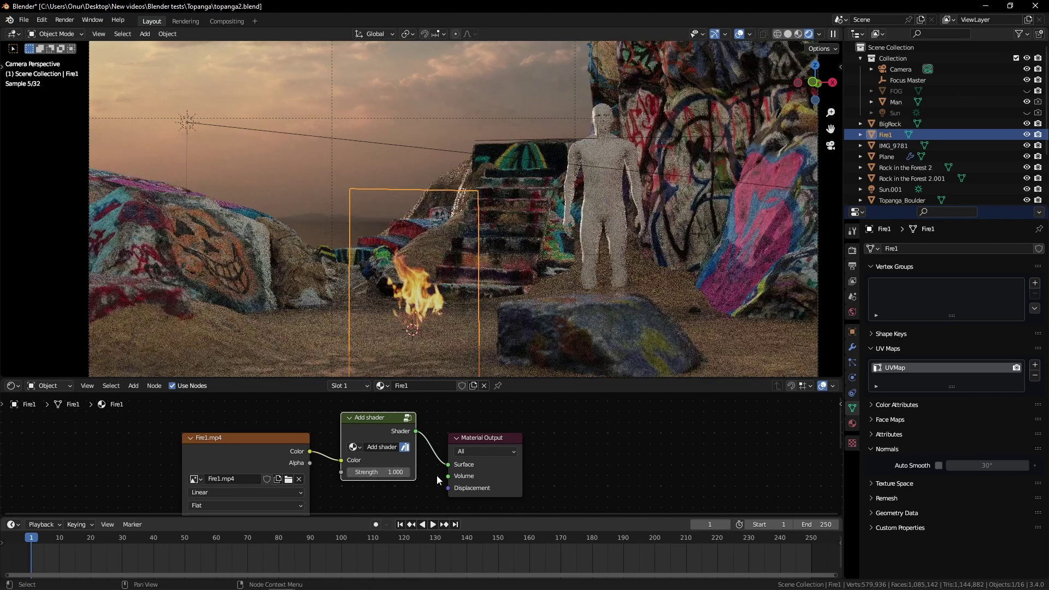
Insert an RGB Curves node after the fire video, pull its curve down in the shadows, and set the Add shader strength to 4
{"action": "scroll", "coordinate": [437, 475], "scroll_direction": "down", "scroll_amount": 1}
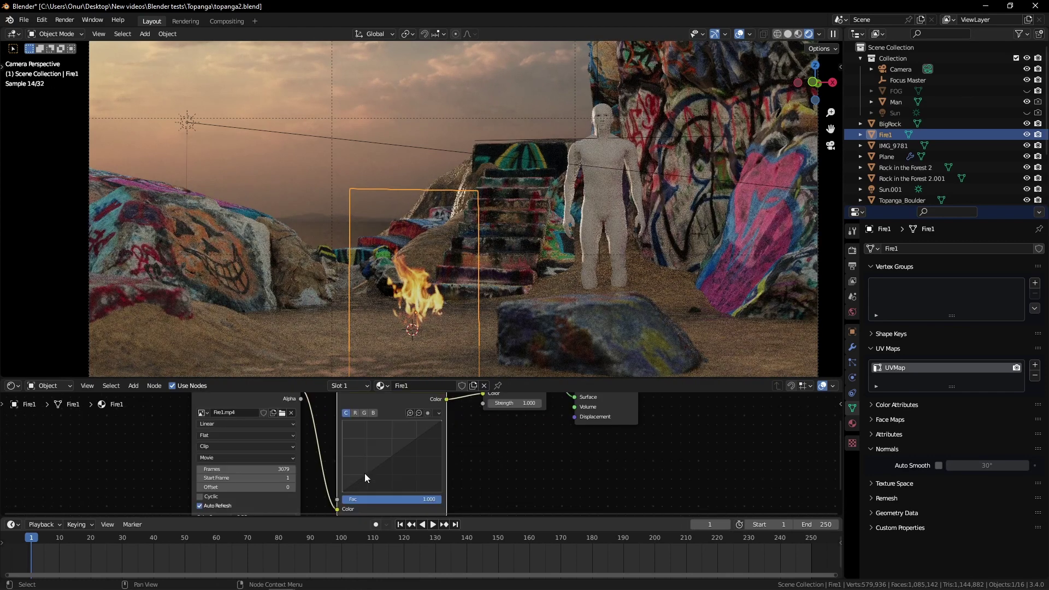
{"action": "left_click_drag", "start_coordinate": [365, 473], "coordinate": [376, 480]}
{"action": "scroll", "coordinate": [365, 458], "scroll_direction": "up", "scroll_amount": 1}
{"action": "mouse_move", "coordinate": [374, 479]}
{"action": "middle_mouse_down"}
{"action": "mouse_move", "coordinate": [366, 457]}
{"action": "mouse_move", "coordinate": [380, 480]}
{"action": "mouse_move", "coordinate": [357, 483]}
{"action": "middle_mouse_up"}
{"action": "scroll", "coordinate": [426, 433], "scroll_direction": "down", "scroll_amount": 1}
{"action": "key", "text": "Return"}
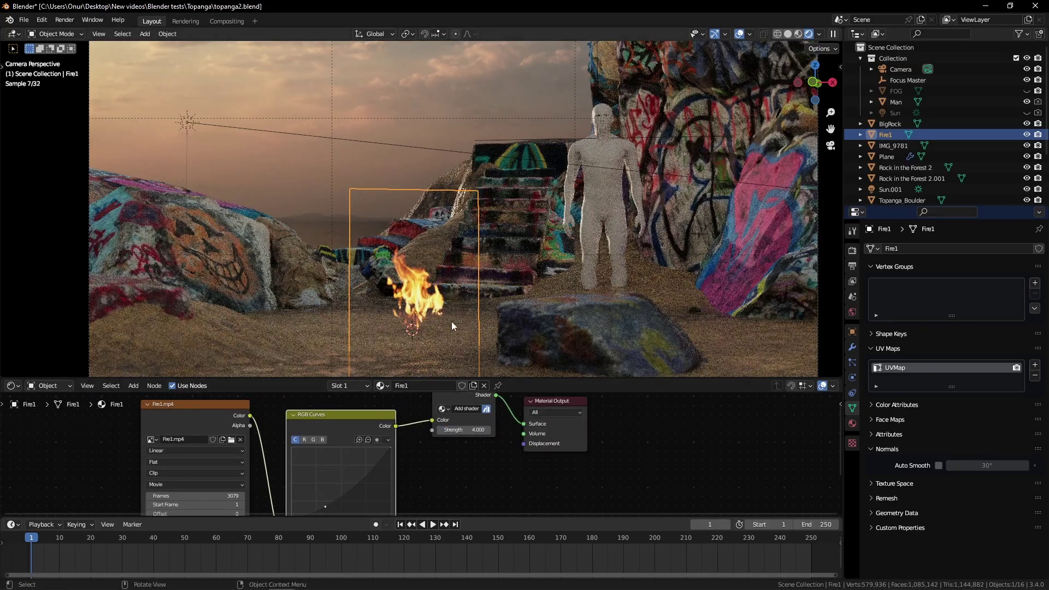
Lower the Fire1 plane along Z so that the flames rest on the ground
{"action": "key", "text": "g"}
{"action": "key", "text": "z"}
{"action": "left_click", "coordinate": [453, 357]}
Place pinecone1 and pinecone2 from the Nature catalog of the Blendreams_Scans library at the base of the fire
{"action": "left_click", "coordinate": [60, 403]}
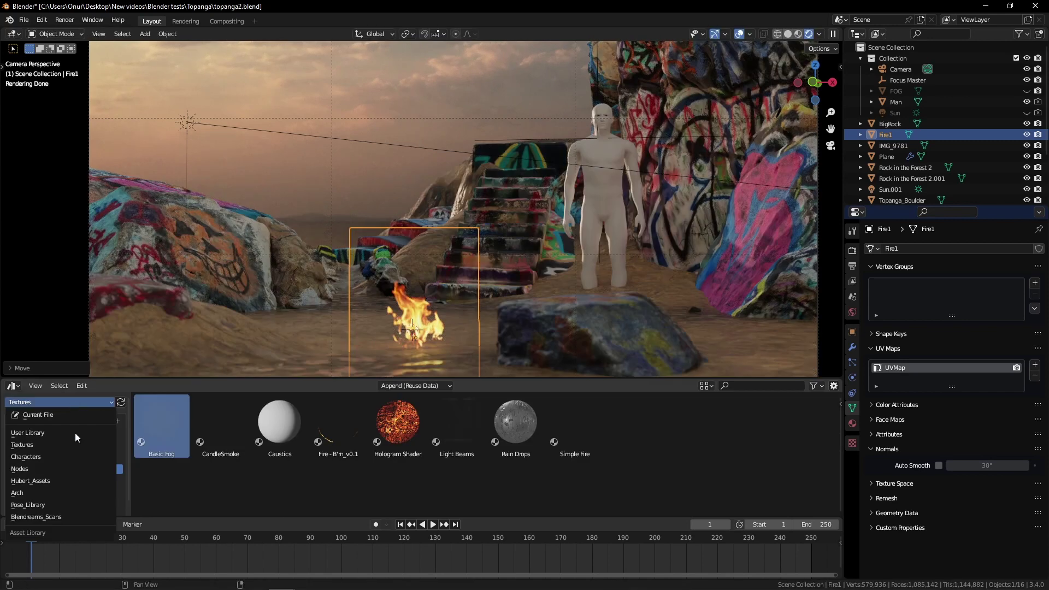
{"action": "left_click", "coordinate": [45, 515]}
{"action": "left_click", "coordinate": [31, 447]}
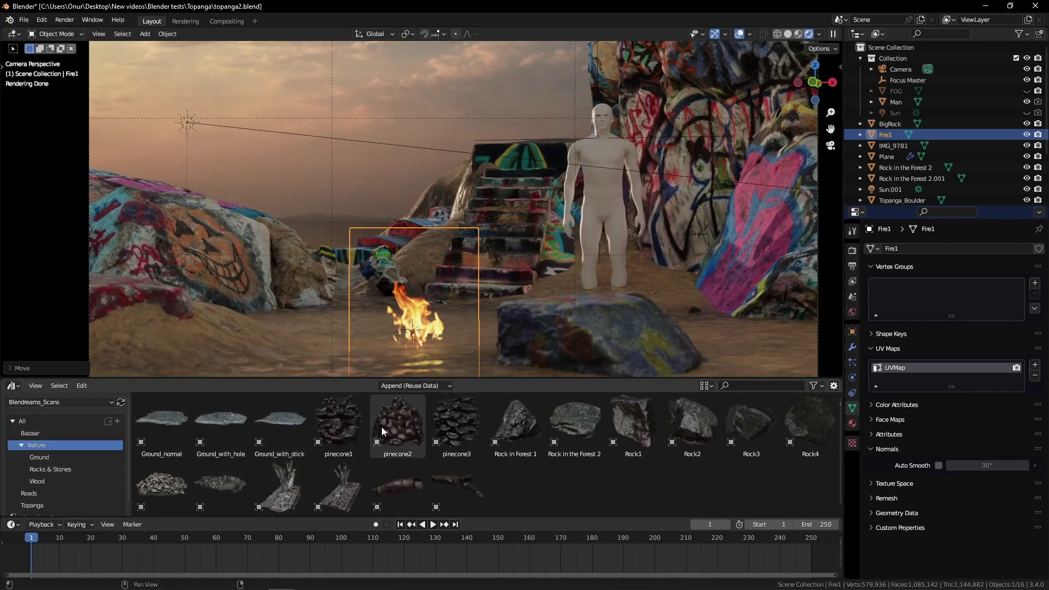
{"action": "left_click_drag", "start_coordinate": [355, 432], "coordinate": [361, 421]}
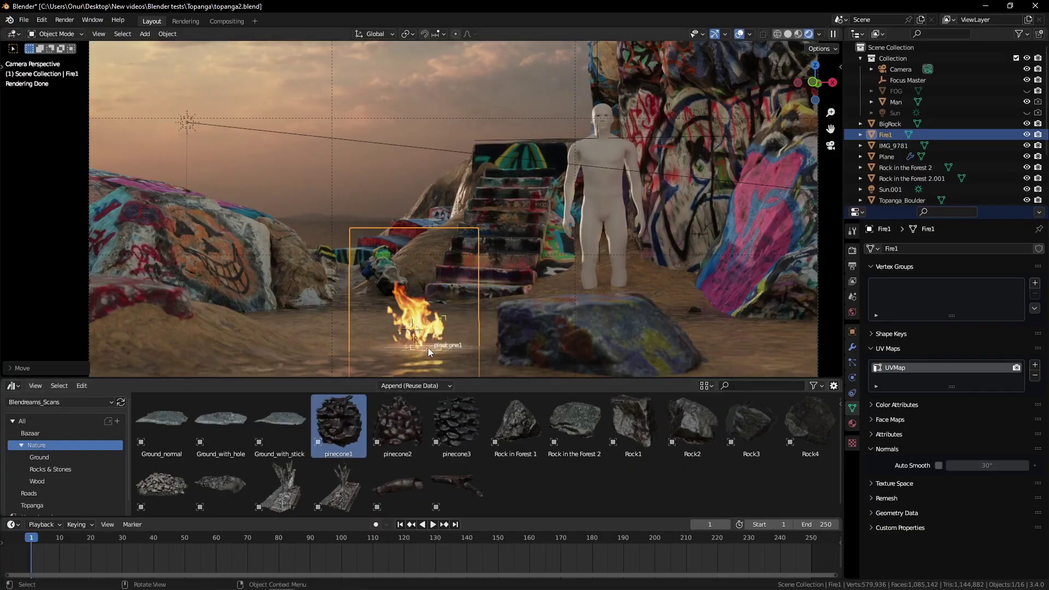
{"action": "left_click_drag", "start_coordinate": [414, 355], "coordinate": [414, 357]}
{"action": "left_click_drag", "start_coordinate": [395, 425], "coordinate": [411, 368]}
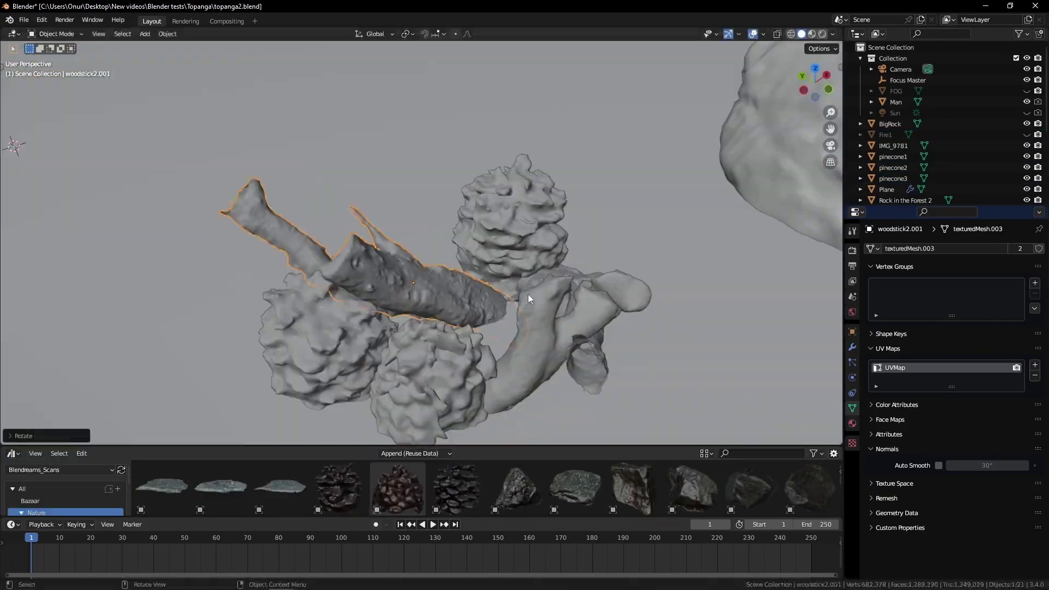
Duplicate and rotate the stick and pinecone scans to fill out the campfire pile, and unhide all hidden objects
{"action": "key", "text": "shift+d"}
{"action": "key", "text": "r"}
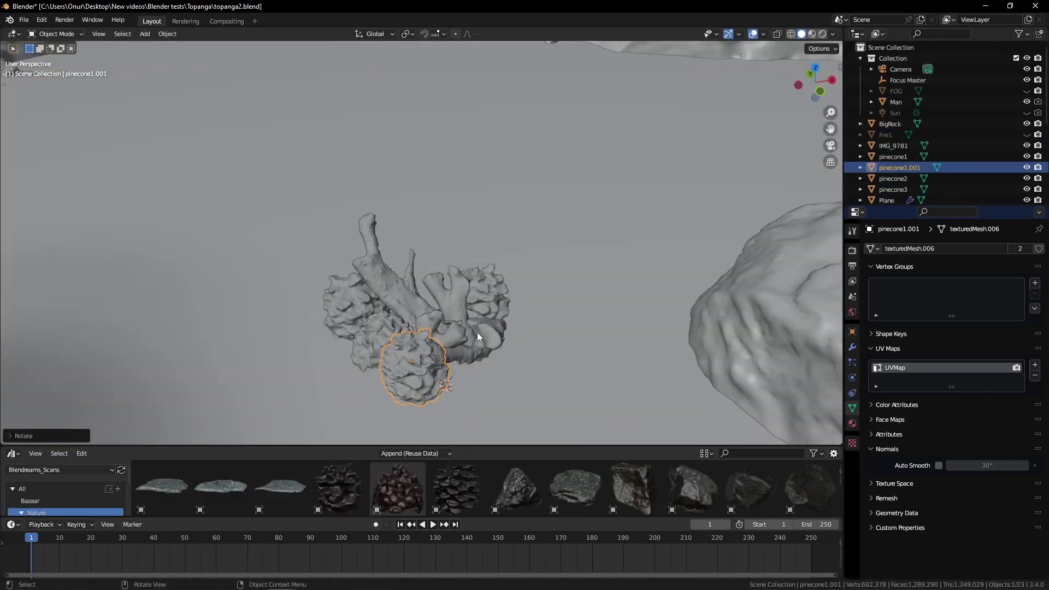
{"action": "key", "text": "alt+h"}
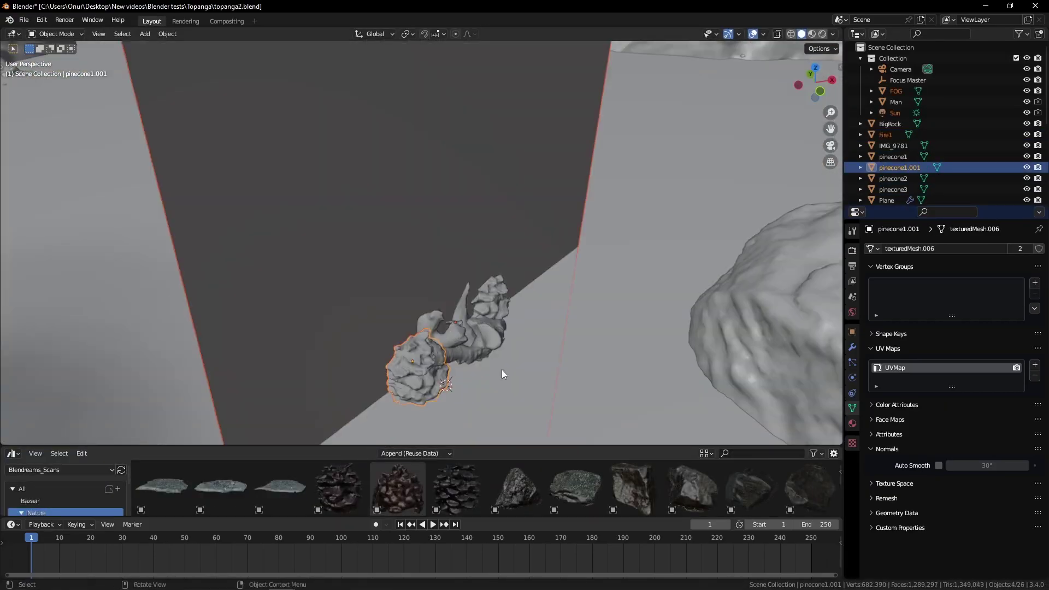
Place the Rock1, Rock2 and Rock4 scans from the Nature catalog on the ground near the campfire
{"action": "key", "text": "z"}
{"action": "left_click", "coordinate": [554, 295]}
{"action": "middle_click_drag", "start_coordinate": [554, 295], "coordinate": [525, 273]}
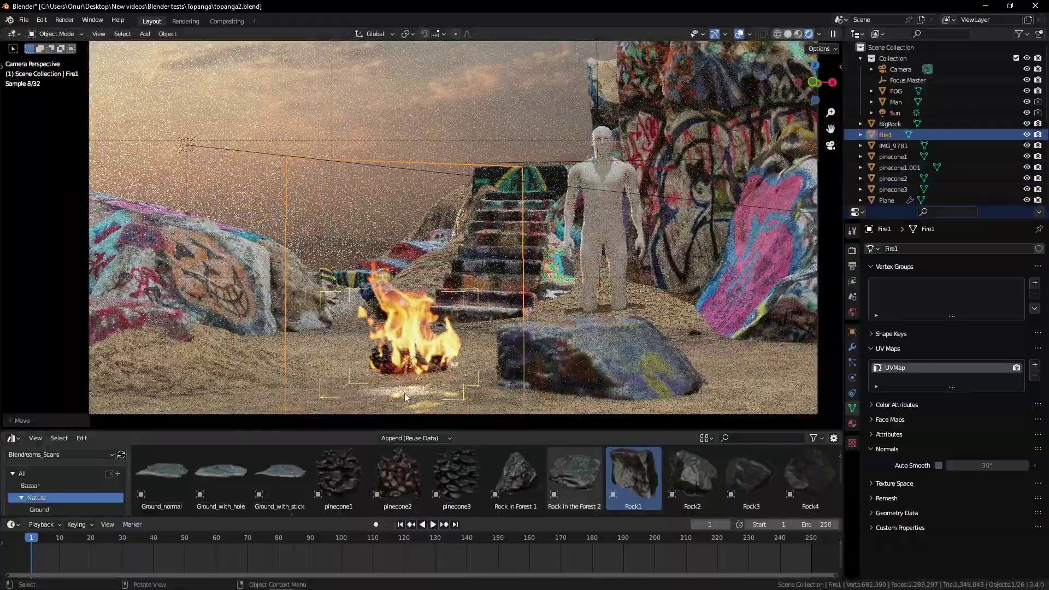
{"action": "left_click_drag", "start_coordinate": [405, 393], "coordinate": [404, 394]}
{"action": "left_click_drag", "start_coordinate": [678, 469], "coordinate": [290, 391]}
{"action": "left_click_drag", "start_coordinate": [819, 494], "coordinate": [409, 358]}
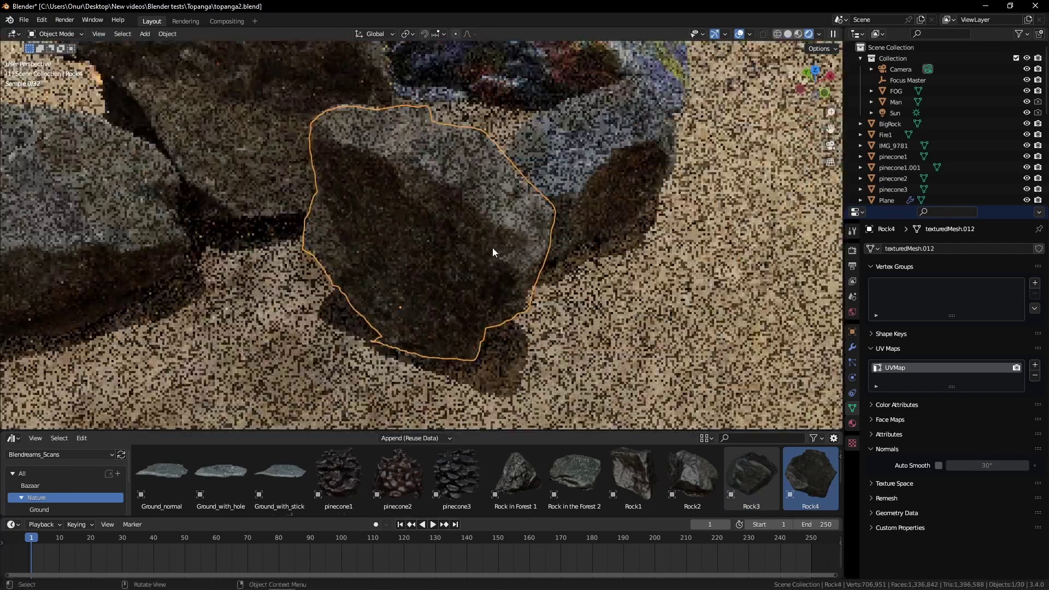
Scale the rock scans down to campfire size and move Rock2 to the base of the wood pile
{"action": "key", "text": "s"}
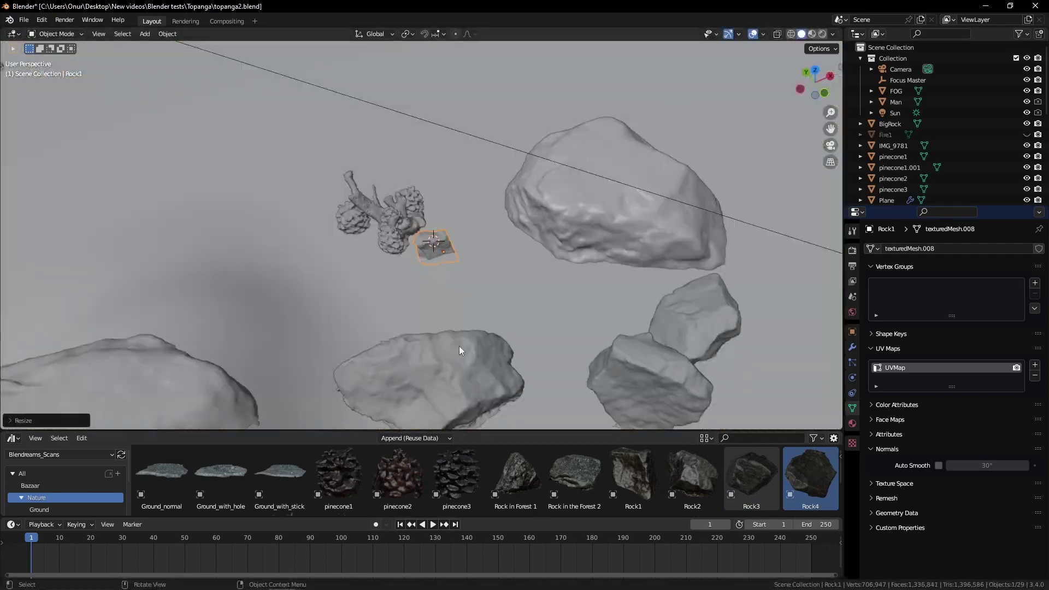
{"action": "left_click", "coordinate": [459, 347]}
{"action": "key", "text": "s"}
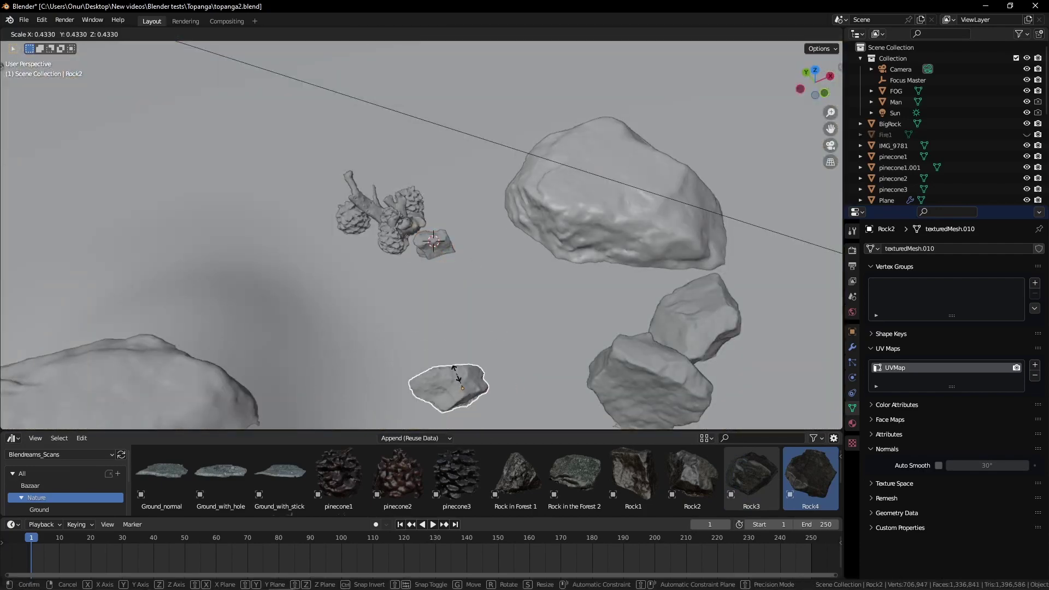
{"action": "left_click", "coordinate": [451, 370]}
{"action": "key", "text": "g"}
{"action": "left_click", "coordinate": [409, 264]}
{"action": "key", "text": "grave"}
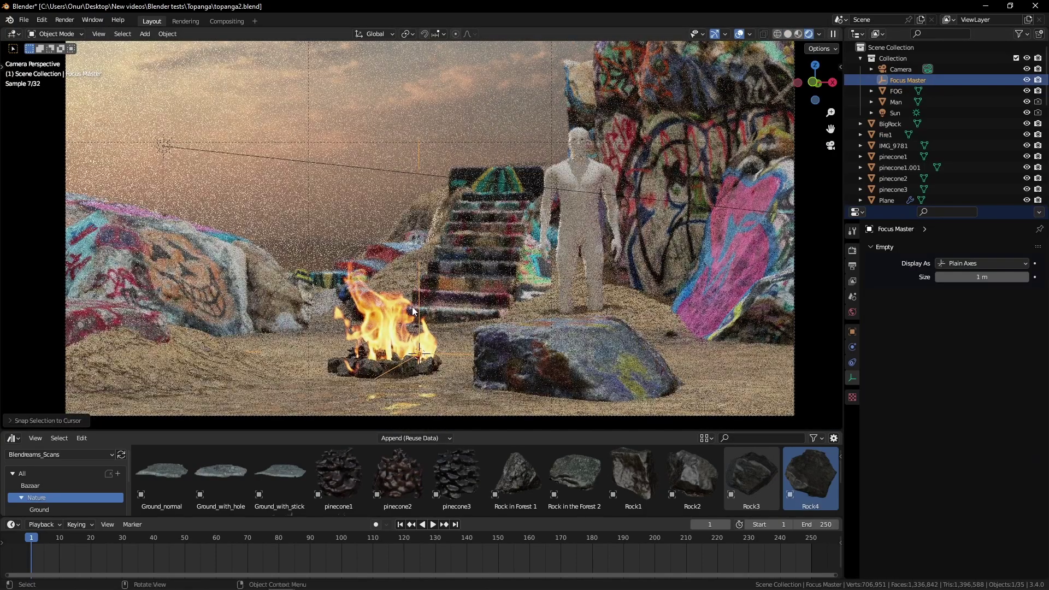
Rotate the Fire1 plane around the Z axis and scale it down to fit inside the ring of rocks
{"action": "scroll", "coordinate": [450, 323], "scroll_direction": "up", "scroll_amount": 4}
{"action": "left_click", "coordinate": [418, 329]}
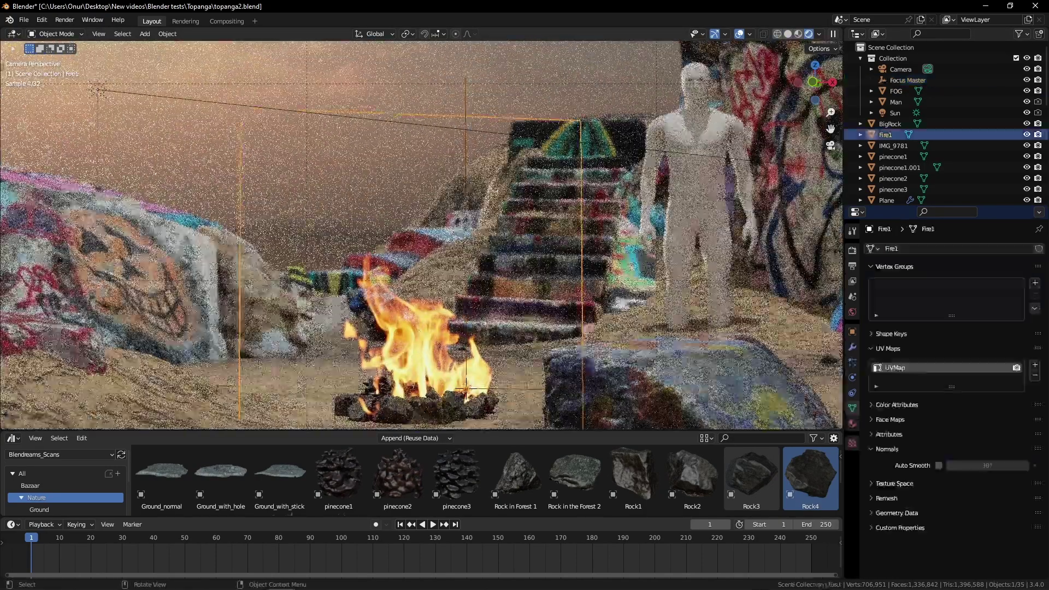
{"action": "key", "text": "r"}
{"action": "key", "text": "z"}
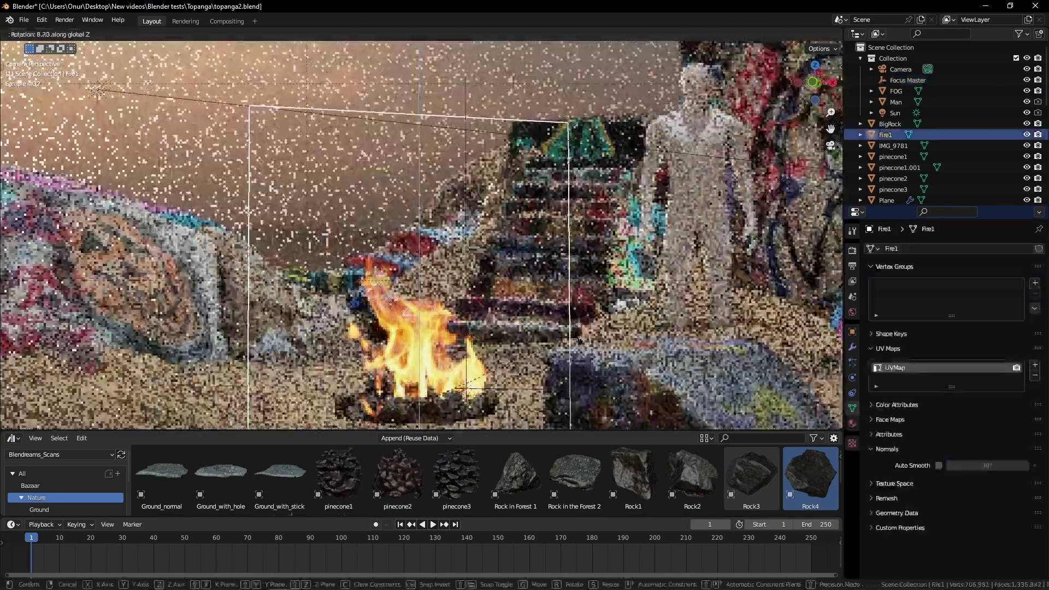
{"action": "left_click", "coordinate": [567, 347]}
{"action": "key", "text": "s"}
{"action": "left_click", "coordinate": [540, 352]}
{"action": "key", "text": "r"}
{"action": "key", "text": "z"}
{"action": "left_click", "coordinate": [531, 330]}
{"action": "key", "text": "s"}
{"action": "left_click", "coordinate": [520, 343]}
Import the Sparks8 video as an image plane at the campfire
{"action": "middle_click_drag", "start_coordinate": [519, 343], "coordinate": [514, 300], "text": "shift"}
{"action": "scroll", "coordinate": [514, 300], "scroll_direction": "down", "scroll_amount": 1}
{"action": "scroll", "coordinate": [492, 328], "scroll_direction": "up", "scroll_amount": 1}
{"action": "key", "text": "shift+a"}
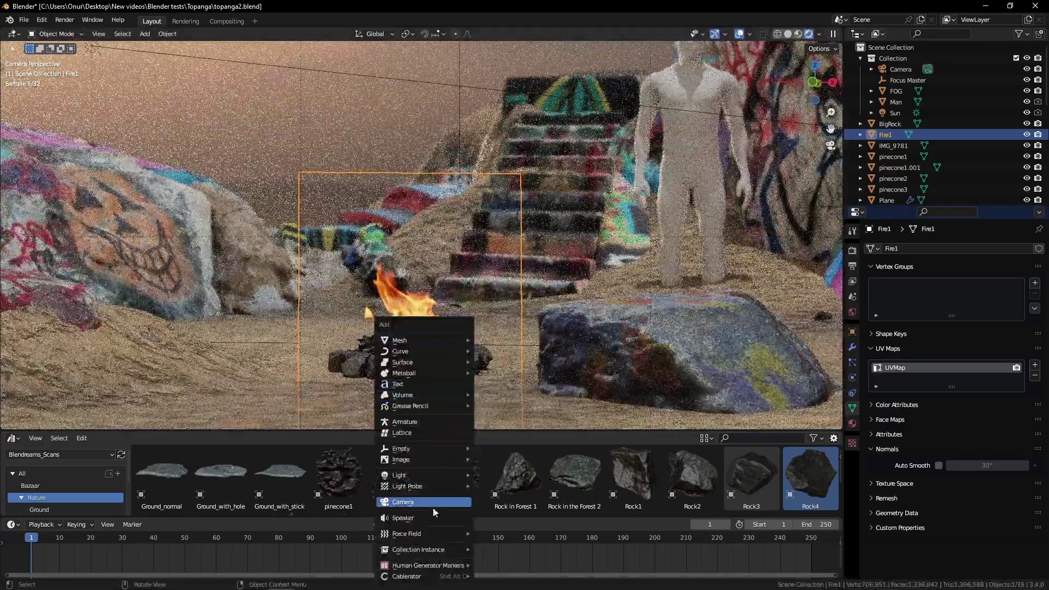
{"action": "mouse_move", "coordinate": [468, 489]}
{"action": "left_click", "coordinate": [514, 481]}
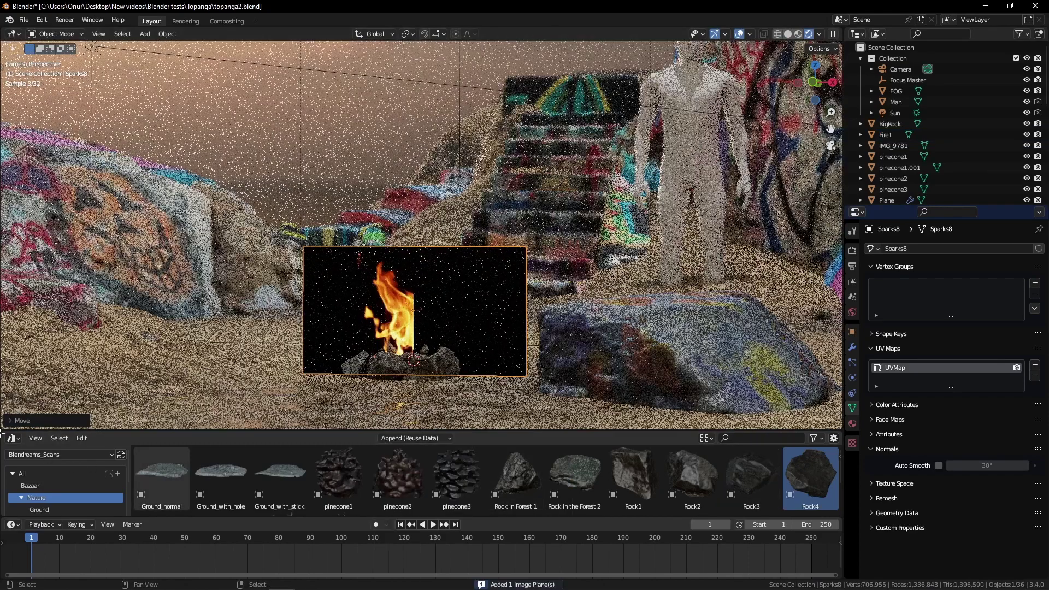
Split the 3D viewport to open a Shader Editor beside it, keeping the Asset Browser in the area below
{"action": "left_click", "coordinate": [12, 438]}
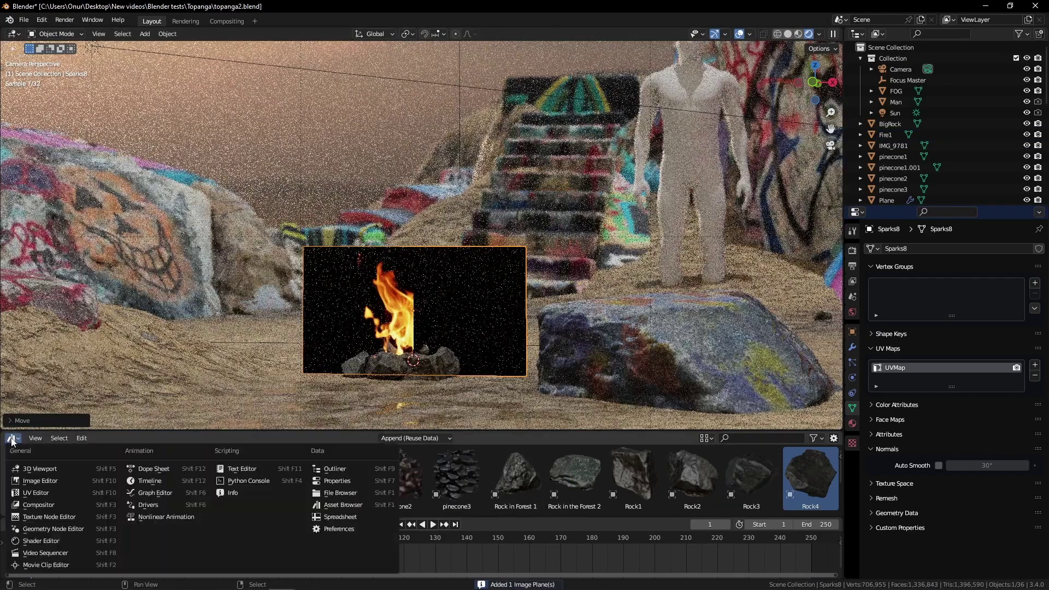
{"action": "left_click", "coordinate": [33, 519]}
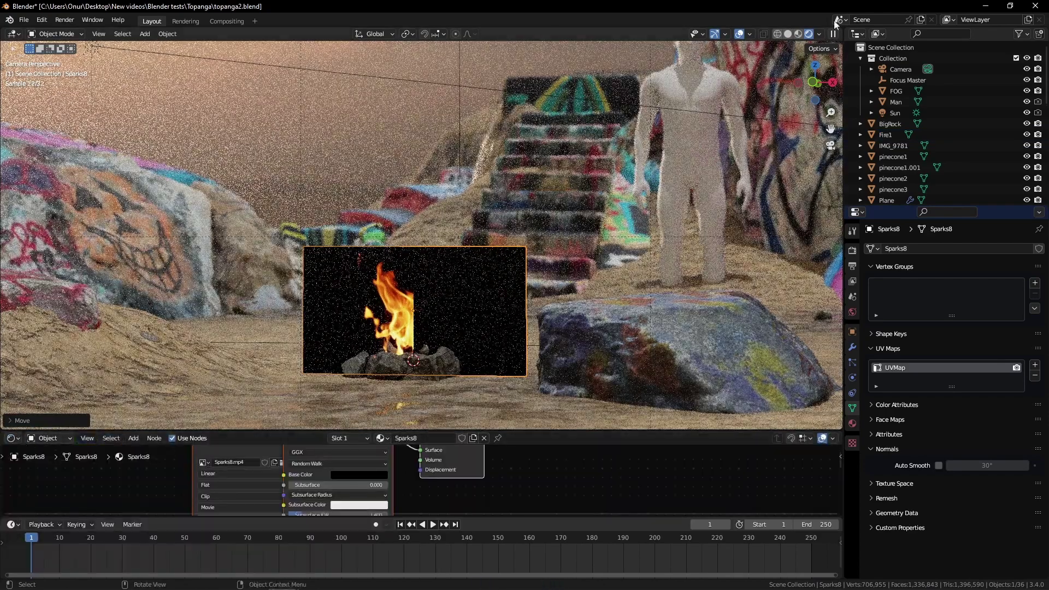
{"action": "left_click_drag", "start_coordinate": [840, 33], "coordinate": [604, 46]}
{"action": "left_click", "coordinate": [620, 33]}
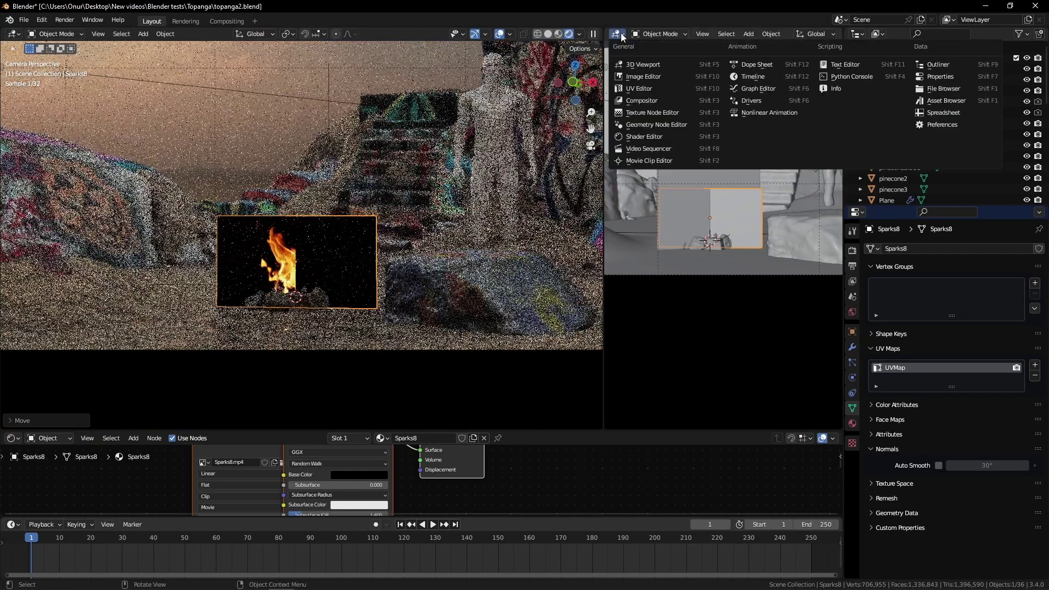
{"action": "left_click", "coordinate": [642, 136]}
{"action": "left_click", "coordinate": [13, 439]}
{"action": "left_click", "coordinate": [334, 503]}
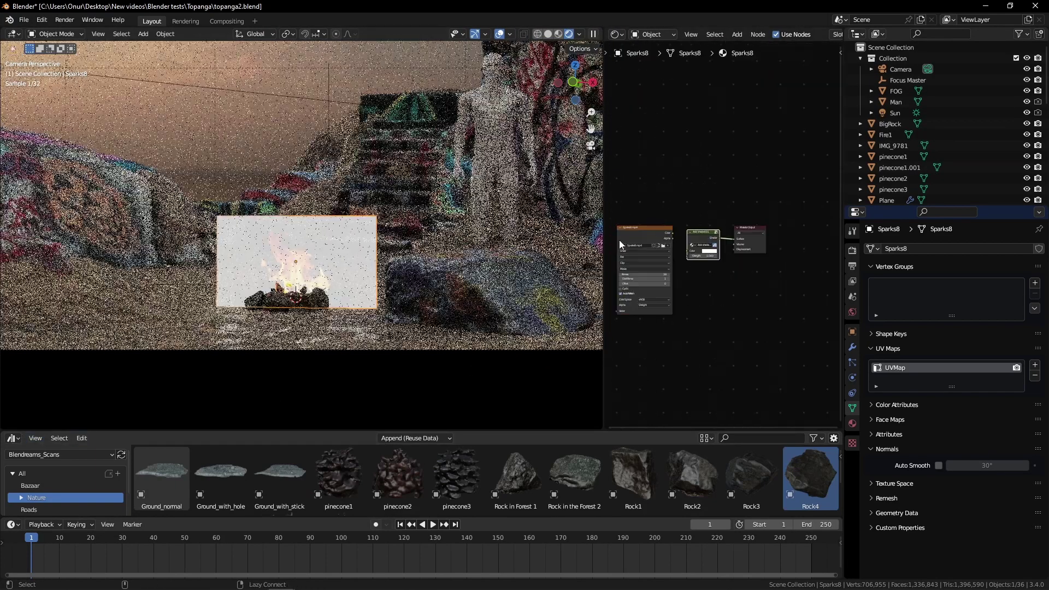
Connect the Sparks8.mp4 color through the Add shader group to the Surface input of the Material Output
{"action": "right_click_drag", "start_coordinate": [649, 236], "coordinate": [657, 238], "text": "alt"}
{"action": "scroll", "coordinate": [678, 268], "scroll_direction": "up", "scroll_amount": 2}
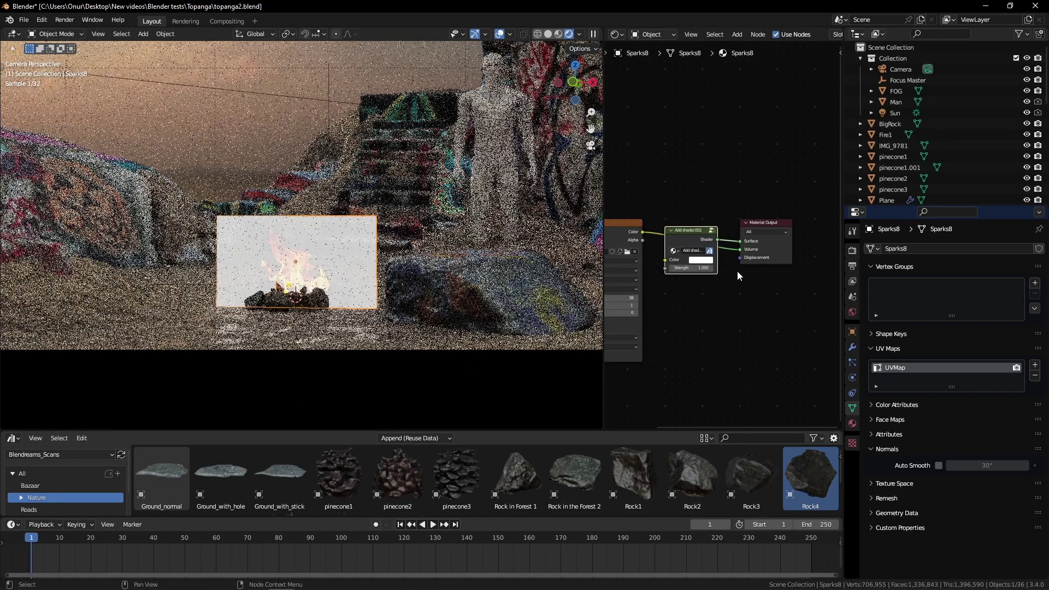
{"action": "right_click_drag", "start_coordinate": [643, 231], "coordinate": [682, 245], "text": "alt"}
Scale up the Sparks8 plane around the campfire
{"action": "scroll", "coordinate": [381, 280], "scroll_direction": "up", "scroll_amount": 4}
{"action": "key", "text": "s"}
{"action": "left_click", "coordinate": [412, 317]}
{"action": "middle_click_drag", "start_coordinate": [416, 324], "coordinate": [366, 284]}
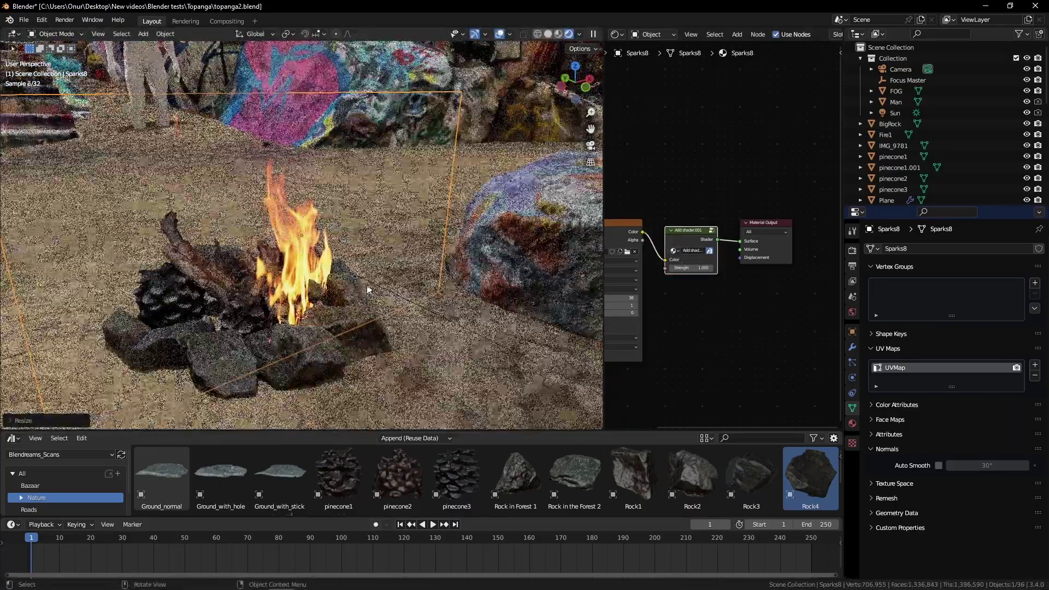
Isolate the Sparks8 plane, play its animation, and rotate the plane about 90 degrees into an upright format
{"action": "key", "text": "KP_Divide"}
{"action": "middle_click_drag", "start_coordinate": [405, 315], "coordinate": [350, 276]}
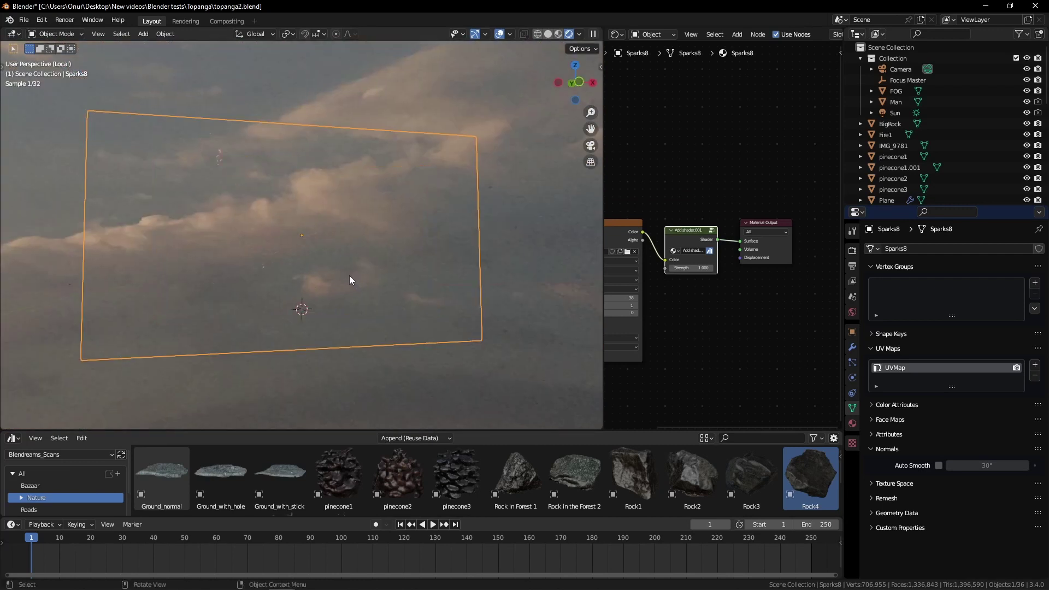
{"action": "key", "text": "space"}
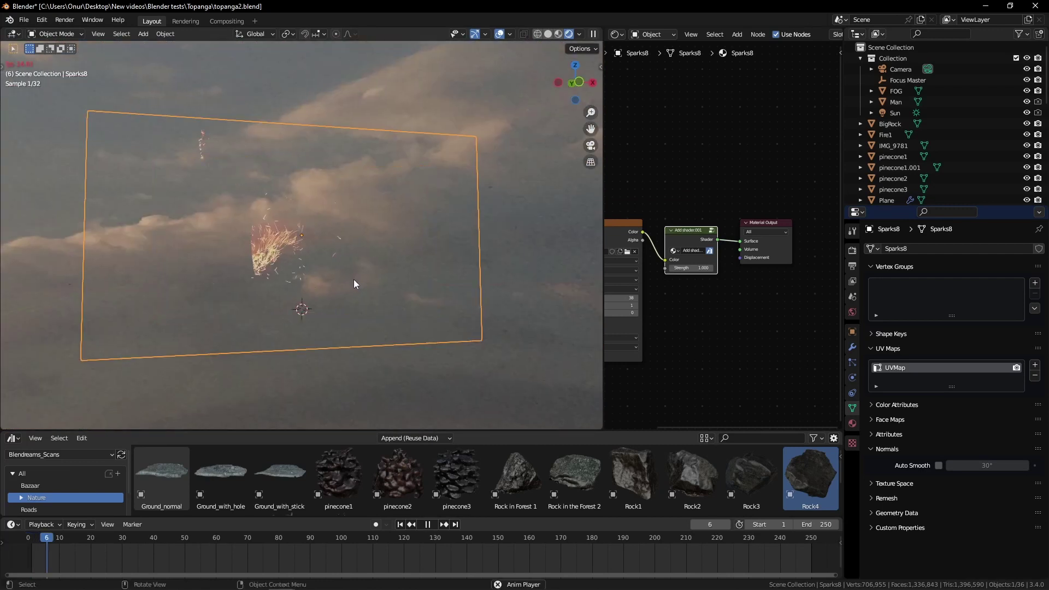
{"action": "key", "text": "r"}
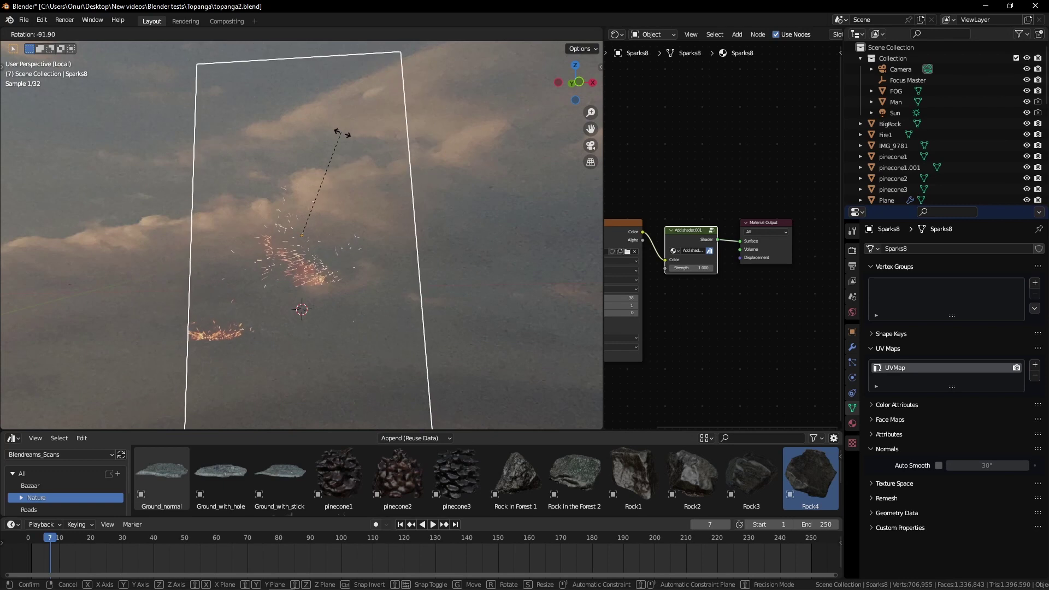
{"action": "left_click", "coordinate": [340, 134]}
Scale the upright Sparks8 plane down slightly, stop the playback, and rotate the plane around the X axis
{"action": "key", "text": "s"}
{"action": "left_click", "coordinate": [407, 261]}
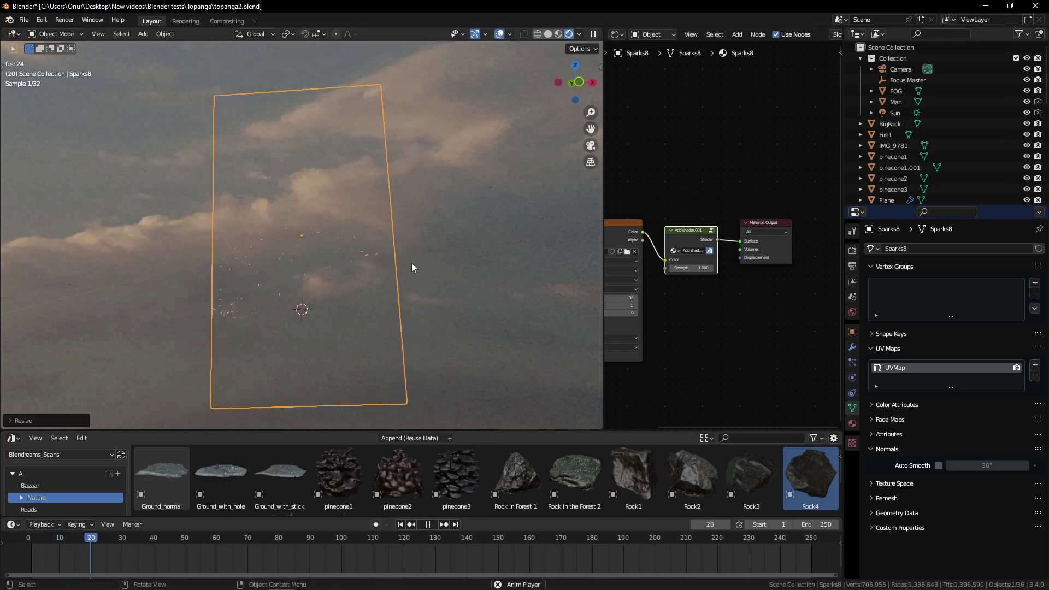
{"action": "key", "text": "space"}
{"action": "key", "text": "r"}
{"action": "key", "text": "x"}
{"action": "left_click", "coordinate": [398, 296]}
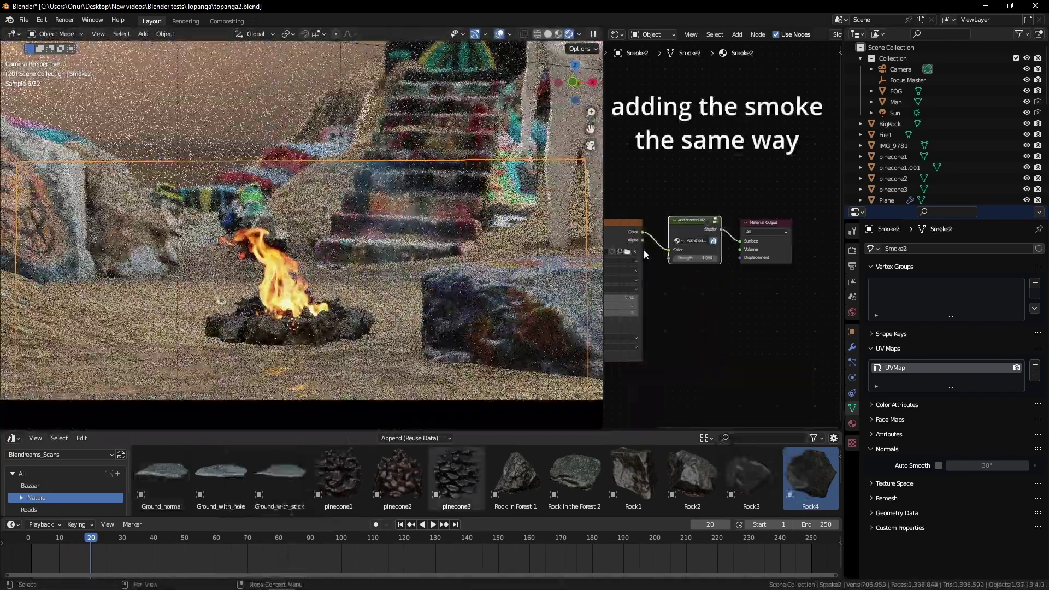
Isolate the Smoke2 plane in local view and display it with rendered shading
{"action": "key", "text": "KP_Divide"}
{"action": "key", "text": "z"}
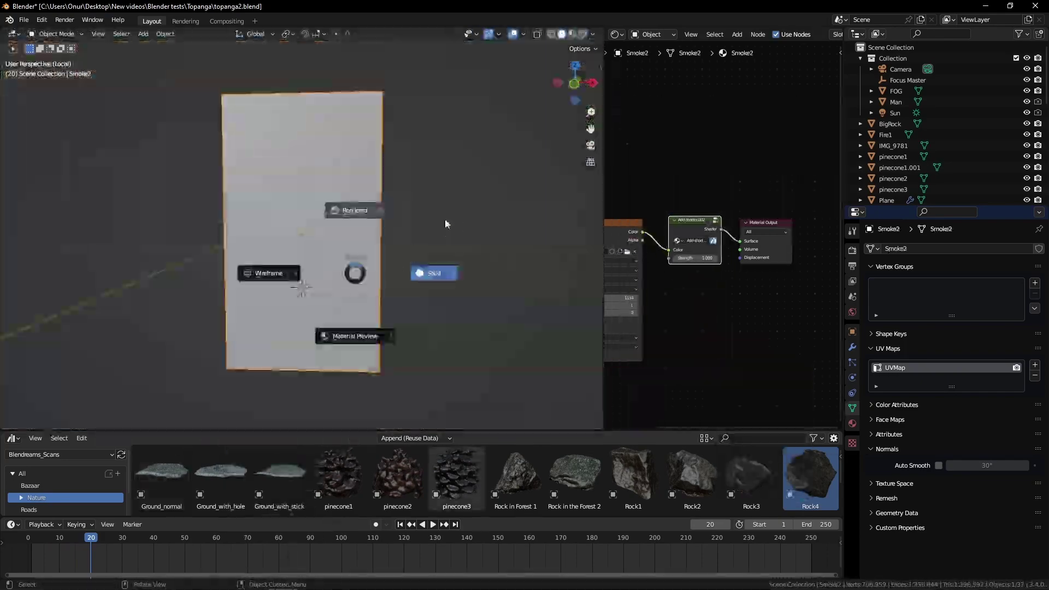
{"action": "left_click", "coordinate": [345, 253]}
{"action": "middle_click_drag", "start_coordinate": [290, 261], "coordinate": [257, 195]}
Add an Image Texture node with Sphere Fade.png to the Smoke2 material
{"action": "middle_click_drag", "start_coordinate": [658, 268], "coordinate": [797, 239]}
{"action": "left_click_drag", "start_coordinate": [735, 205], "coordinate": [719, 215]}
{"action": "key", "text": "shift+a"}
{"action": "mouse_move", "coordinate": [634, 249]}
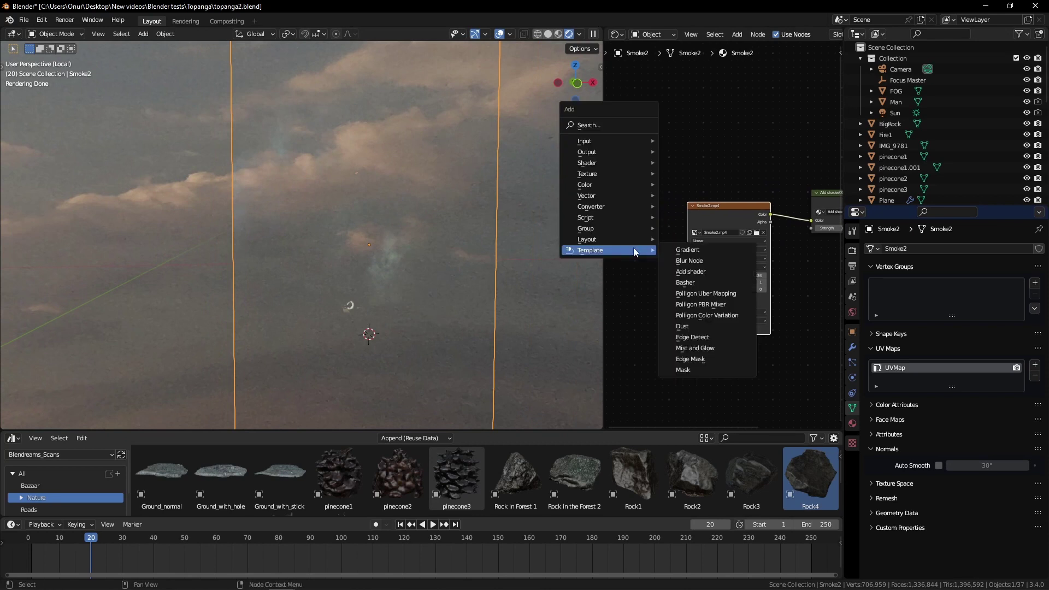
{"action": "scroll", "coordinate": [699, 223], "scroll_direction": "up", "scroll_amount": 3}
{"action": "mouse_move", "coordinate": [646, 261]}
{"action": "middle_mouse_down"}
{"action": "mouse_move", "coordinate": [700, 223]}
{"action": "mouse_move", "coordinate": [686, 251]}
{"action": "mouse_move", "coordinate": [656, 252]}
{"action": "middle_mouse_up"}
{"action": "key", "text": "q"}
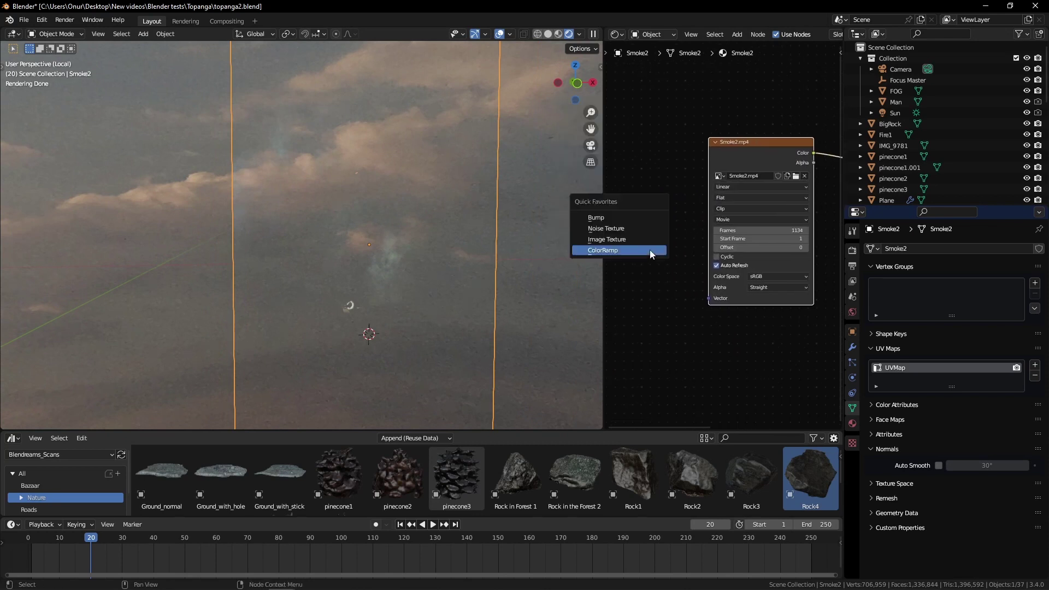
{"action": "left_click", "coordinate": [642, 240]}
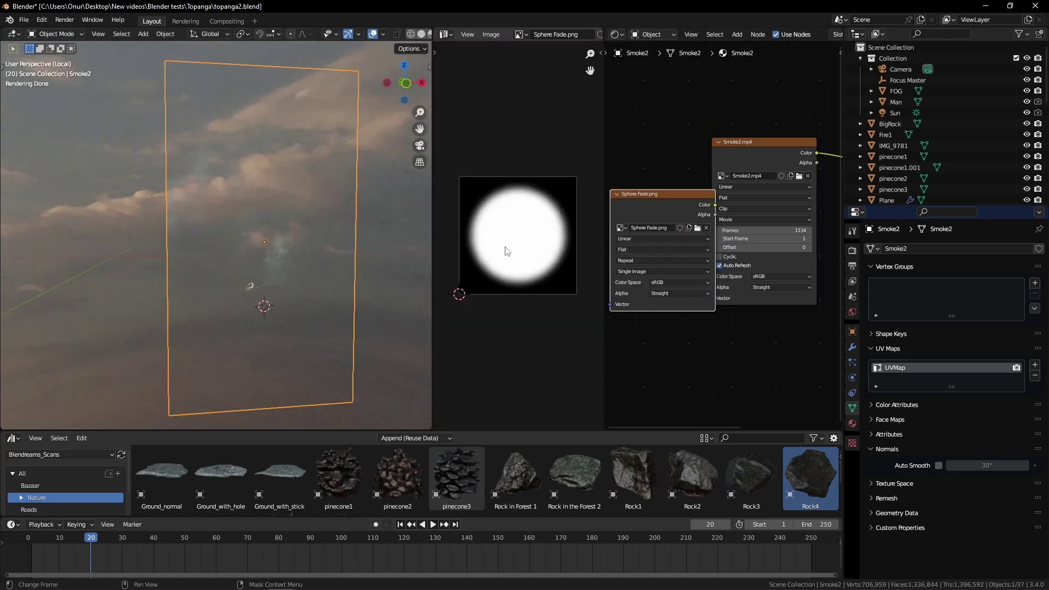
Inspect the Sphere Fade.png image in the Image Editor and close that area again
{"action": "scroll", "coordinate": [522, 243], "scroll_direction": "up", "scroll_amount": 6}
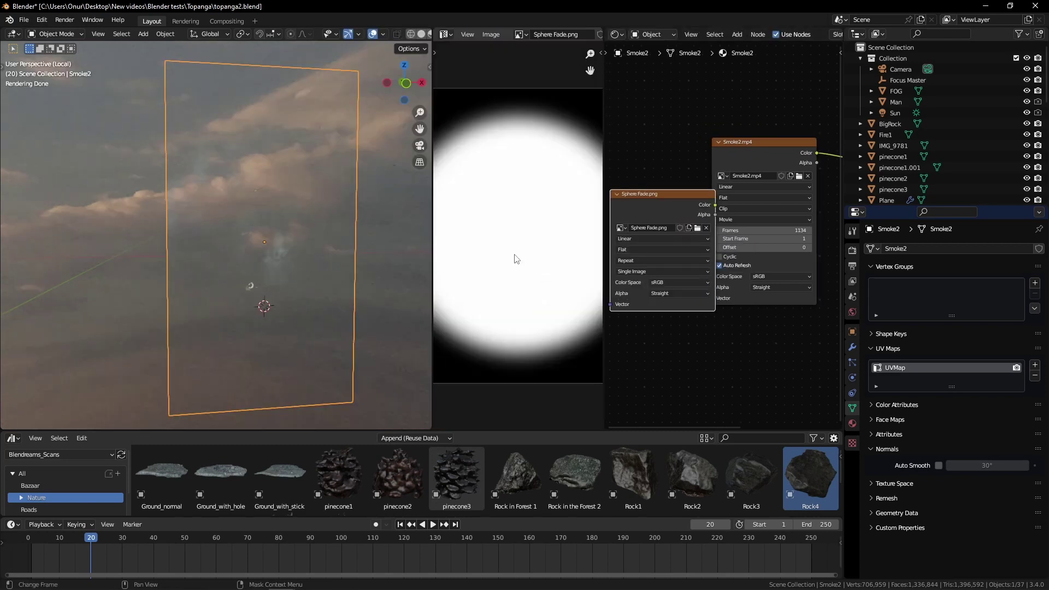
{"action": "key", "text": "Home"}
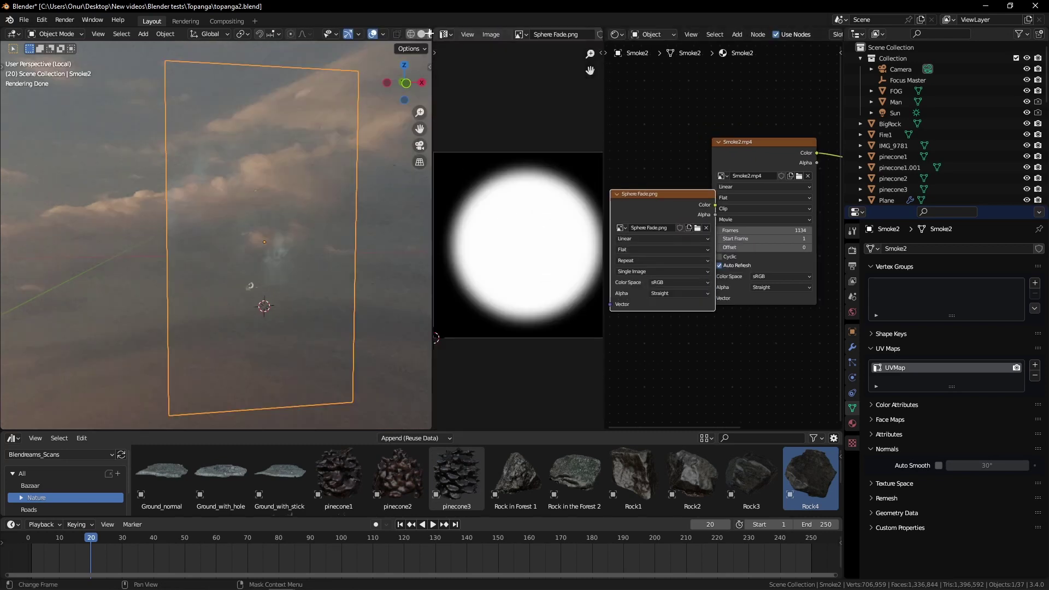
{"action": "left_click_drag", "start_coordinate": [433, 33], "coordinate": [474, 55]}
Move the Sphere Fade node above the Smoke2.mp4 node and add a Transparent BSDF above the Add shader
{"action": "left_click_drag", "start_coordinate": [676, 198], "coordinate": [783, 70]}
{"action": "key", "text": "shift+a"}
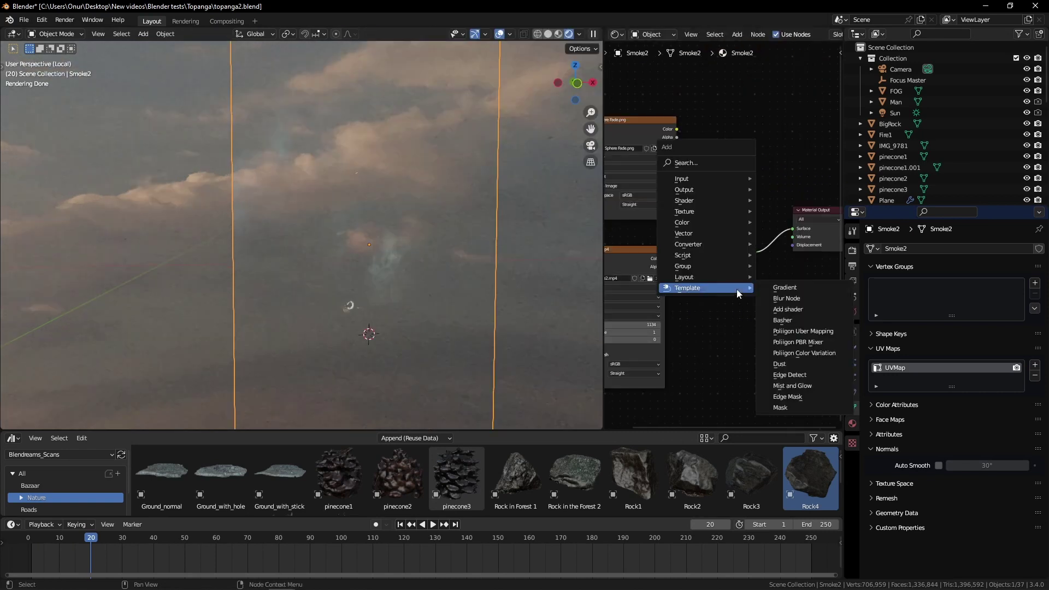
{"action": "type", "text": "stra"}
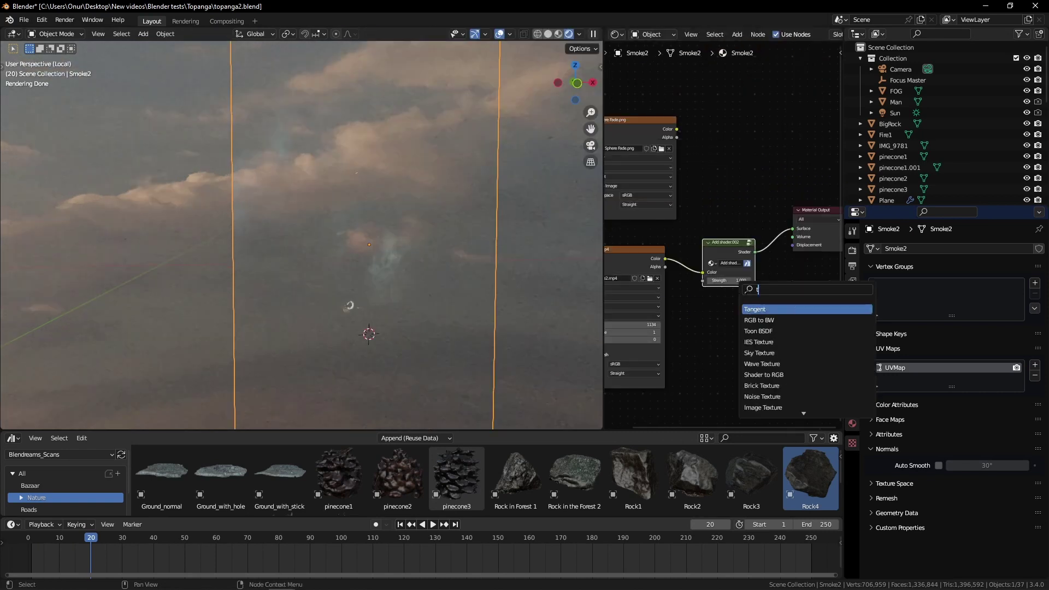
{"action": "left_click", "coordinate": [770, 319]}
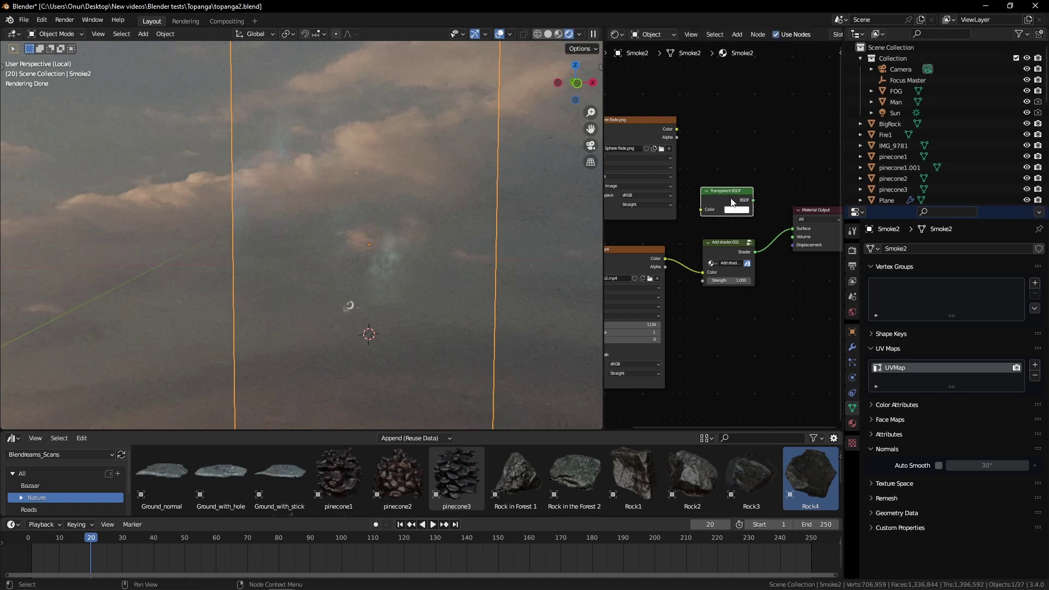
Combine the Transparent BSDF and Add shader in a Mix Shader, with the Sphere Fade color driving its factor
{"action": "middle_click_drag", "start_coordinate": [738, 258], "coordinate": [669, 290]}
{"action": "left_click_drag", "start_coordinate": [771, 277], "coordinate": [782, 282]}
{"action": "middle_click_drag", "start_coordinate": [684, 258], "coordinate": [752, 253]}
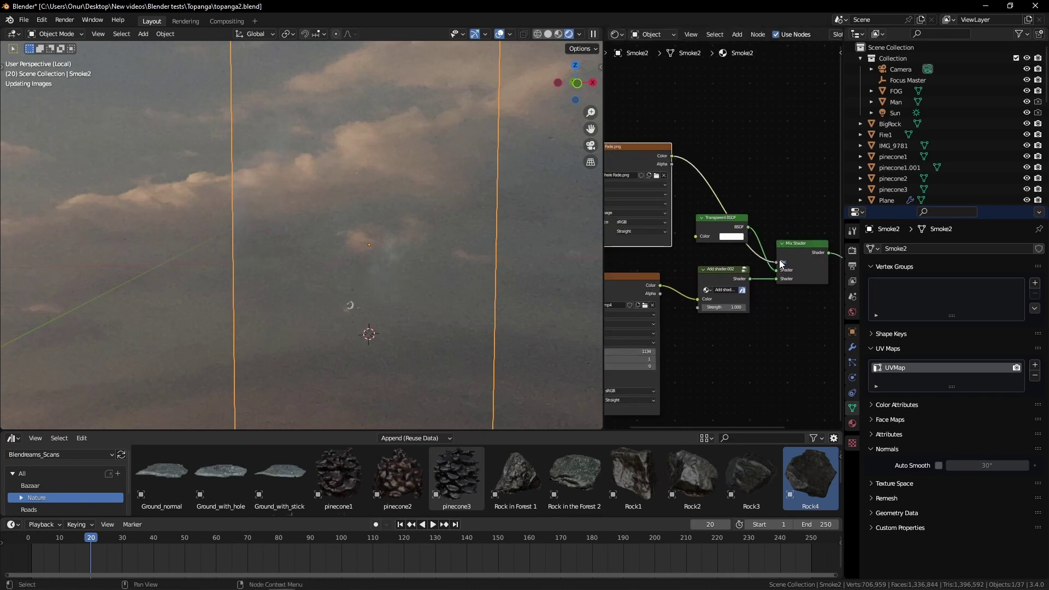
{"action": "left_click_drag", "start_coordinate": [787, 264], "coordinate": [650, 156]}
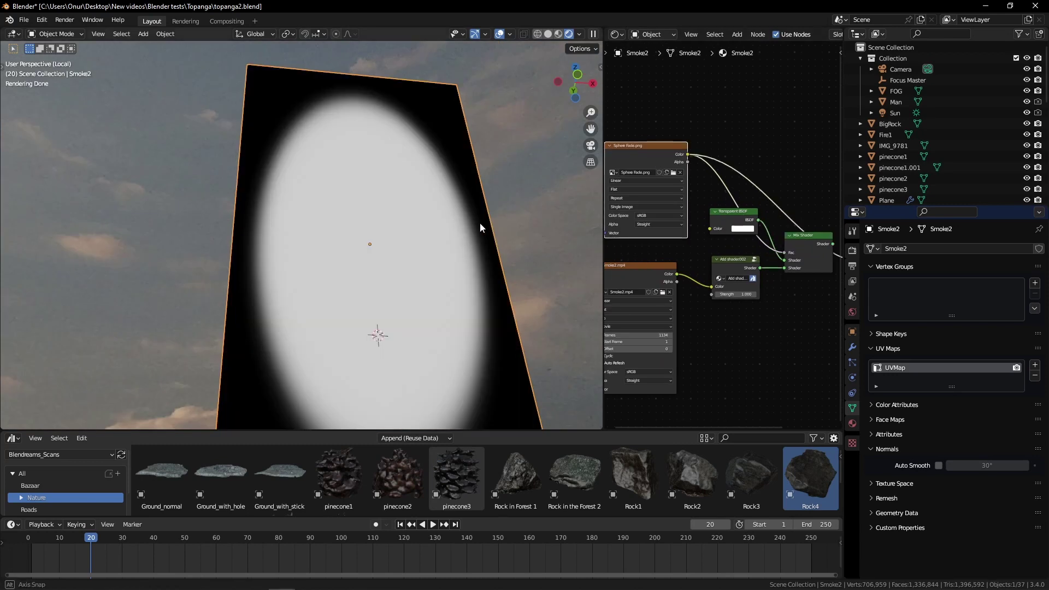
Examine how the Sphere Fade mask covers the Smoke2 plane by previewing the texture
{"action": "middle_click_drag", "start_coordinate": [476, 223], "coordinate": [463, 250]}
{"action": "middle_click_drag", "start_coordinate": [606, 174], "coordinate": [718, 131]}
{"action": "scroll", "coordinate": [717, 181], "scroll_direction": "up", "scroll_amount": 3}
{"action": "left_click_drag", "start_coordinate": [672, 224], "coordinate": [681, 241], "text": "shift"}
{"action": "left_click_drag", "start_coordinate": [677, 153], "coordinate": [667, 153]}
{"action": "middle_click_drag", "start_coordinate": [400, 206], "coordinate": [416, 220]}
{"action": "scroll", "coordinate": [415, 220], "scroll_direction": "down", "scroll_amount": 3}
{"action": "left_click_drag", "start_coordinate": [673, 153], "coordinate": [675, 152]}
{"action": "scroll", "coordinate": [749, 240], "scroll_direction": "down", "scroll_amount": 2}
{"action": "middle_click_drag", "start_coordinate": [754, 244], "coordinate": [789, 252]}
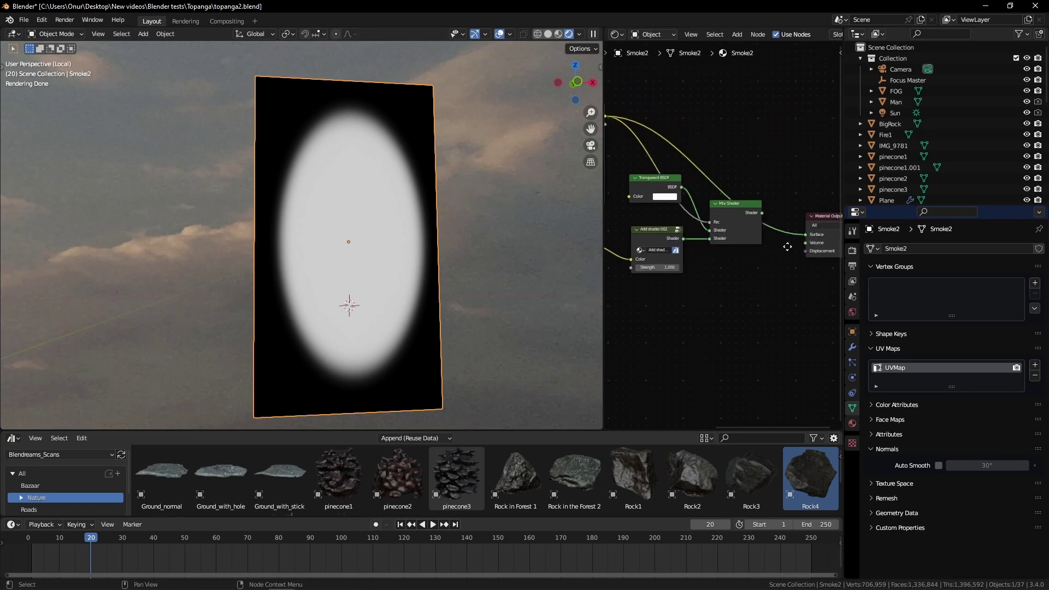
Route the smoke shader back to the output, test a much higher Add shader strength, and settle on 2
{"action": "left_click", "coordinate": [743, 226], "text": "ctrl+shift"}
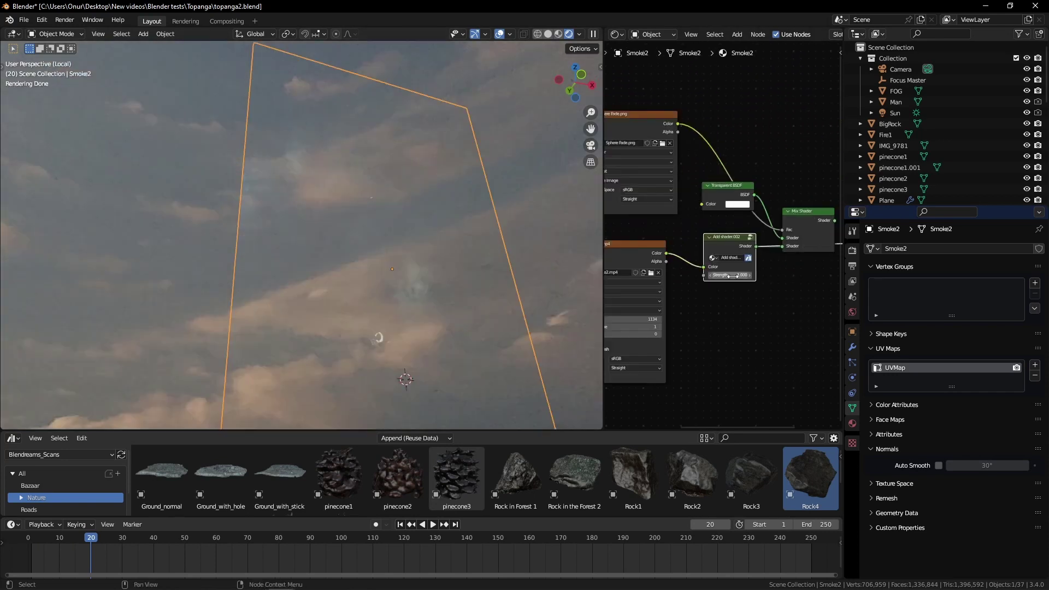
{"action": "left_click_drag", "start_coordinate": [731, 275], "coordinate": [787, 275]}
{"action": "middle_click_drag", "start_coordinate": [420, 262], "coordinate": [380, 257]}
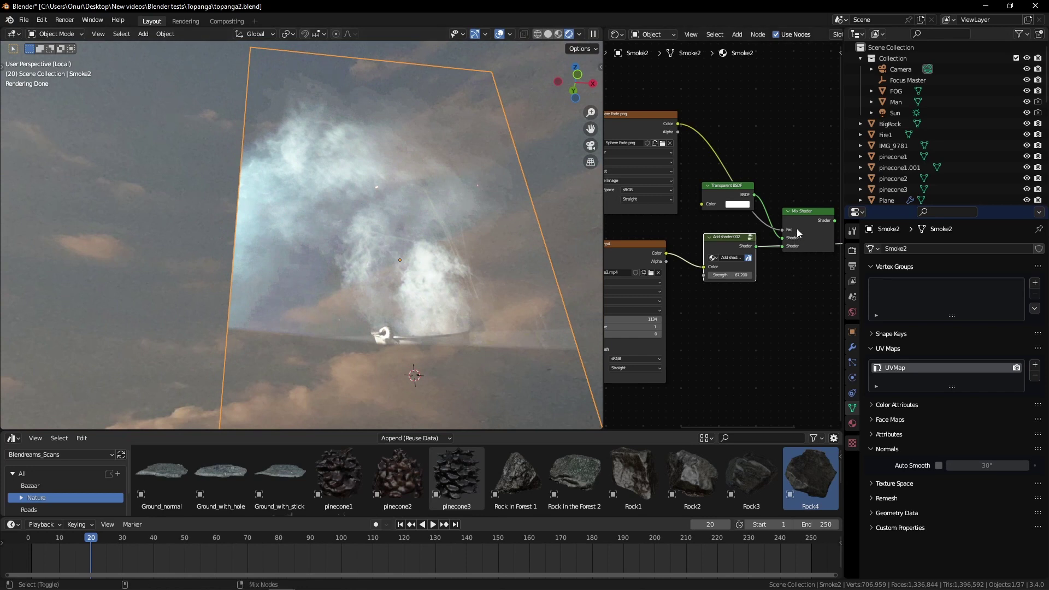
{"action": "middle_click_drag", "start_coordinate": [361, 240], "coordinate": [434, 273]}
{"action": "left_click_drag", "start_coordinate": [717, 247], "coordinate": [714, 257]}
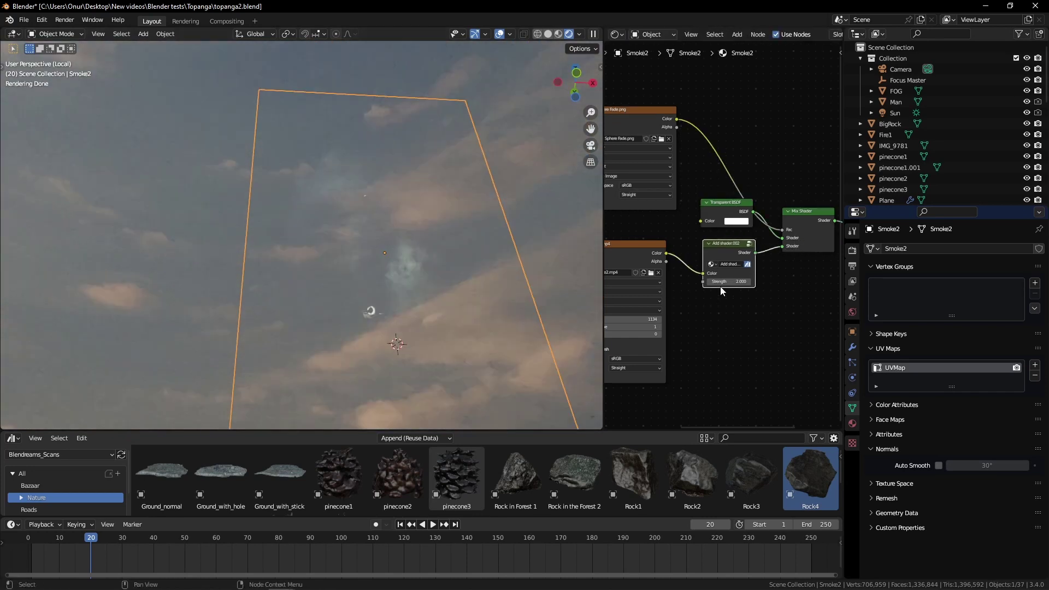
Rotate the Smoke2 plane about 14 degrees around Z and shift it about 0.05 m along Y over the campfire
{"action": "scroll", "coordinate": [719, 311], "scroll_direction": "up", "scroll_amount": 2}
{"action": "middle_click_drag", "start_coordinate": [437, 240], "coordinate": [382, 245]}
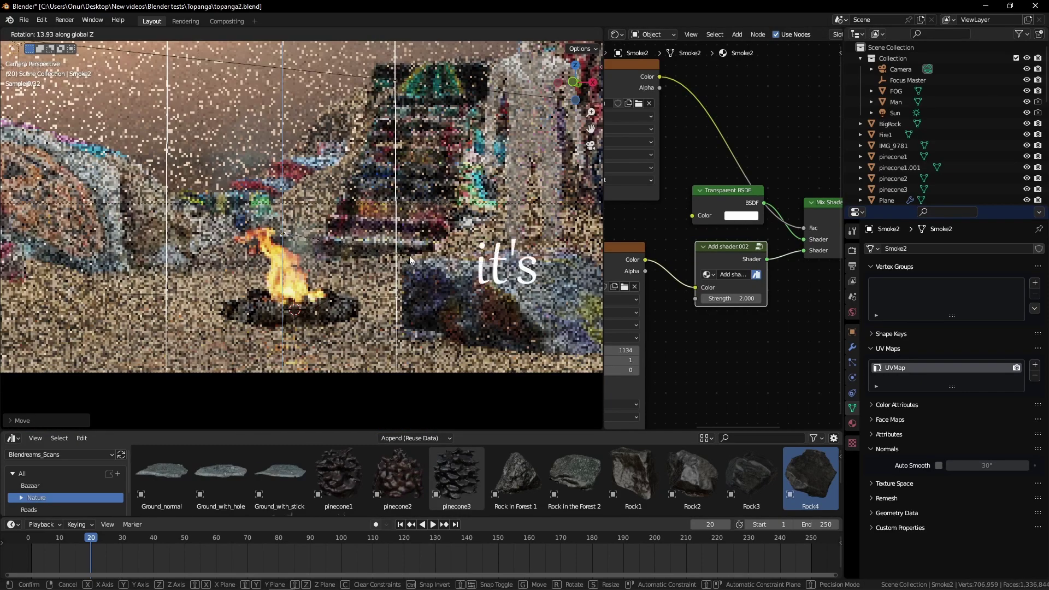
{"action": "left_click", "coordinate": [411, 262]}
{"action": "middle_click_drag", "start_coordinate": [256, 241], "coordinate": [341, 298]}
{"action": "key", "text": "g"}
{"action": "key", "text": "y"}
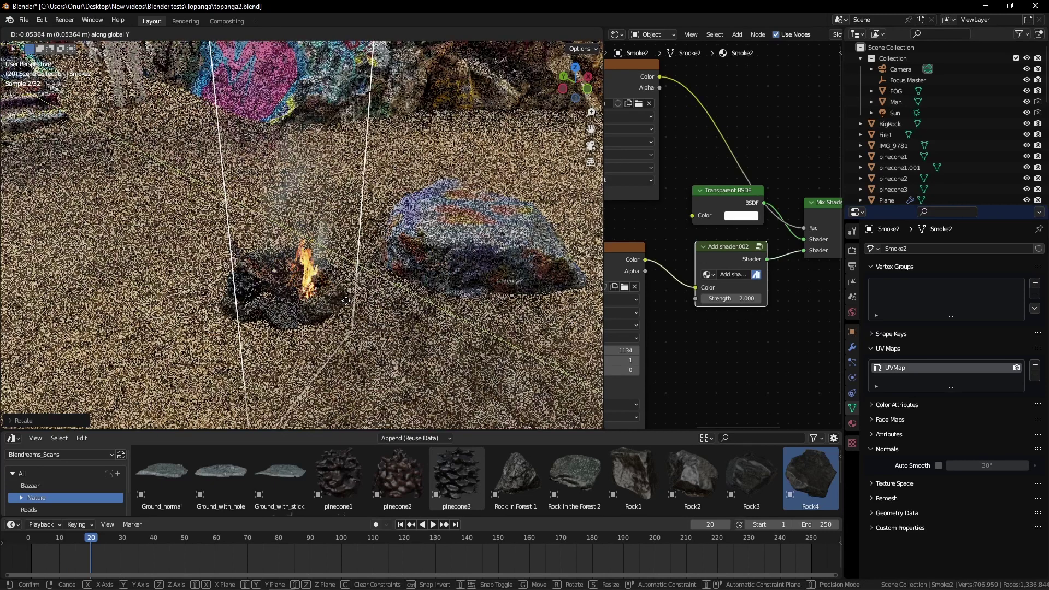
{"action": "left_click", "coordinate": [346, 300]}
{"action": "key", "text": "KP_0"}
Try adding the Ground_with_stick scan in front of the campfire and adjusting its height along Z
{"action": "left_click_drag", "start_coordinate": [280, 472], "coordinate": [242, 387]}
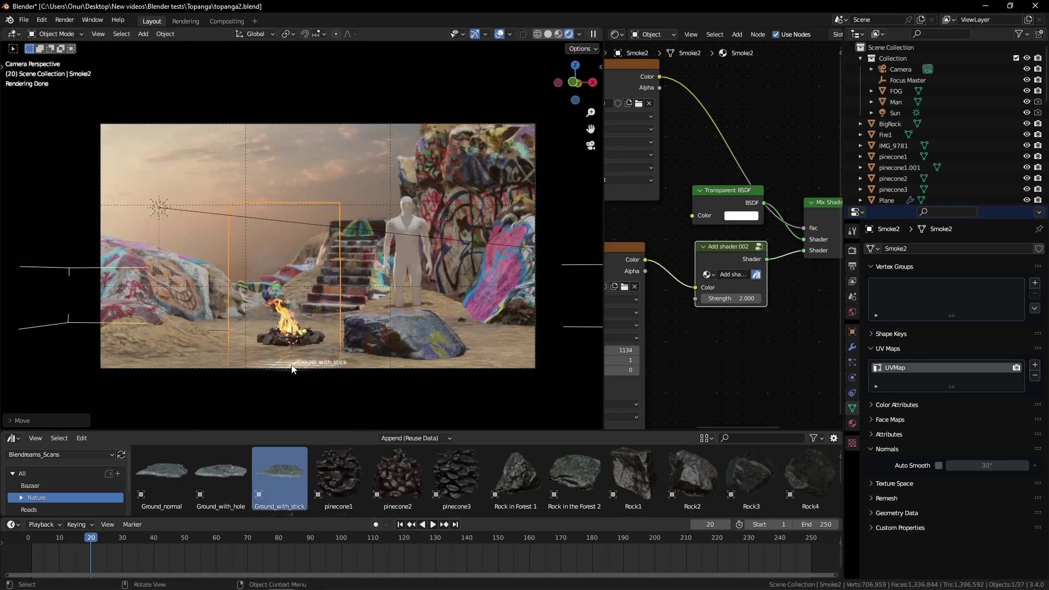
{"action": "left_click_drag", "start_coordinate": [414, 388], "coordinate": [414, 376]}
{"action": "key", "text": "g"}
{"action": "key", "text": "z"}
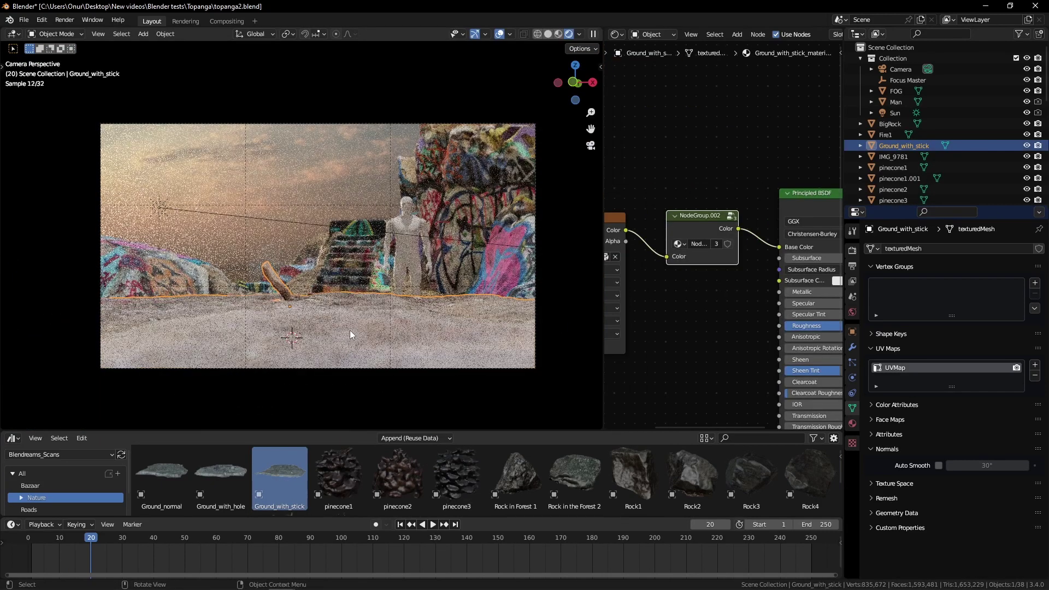
{"action": "left_click", "coordinate": [398, 366]}
Try fitting the Ground_with_stick patch around the campfire by scaling it, moving it and rotating it around Z
{"action": "middle_click_drag", "start_coordinate": [398, 366], "coordinate": [514, 407]}
{"action": "key", "text": "g"}
{"action": "key", "text": "z"}
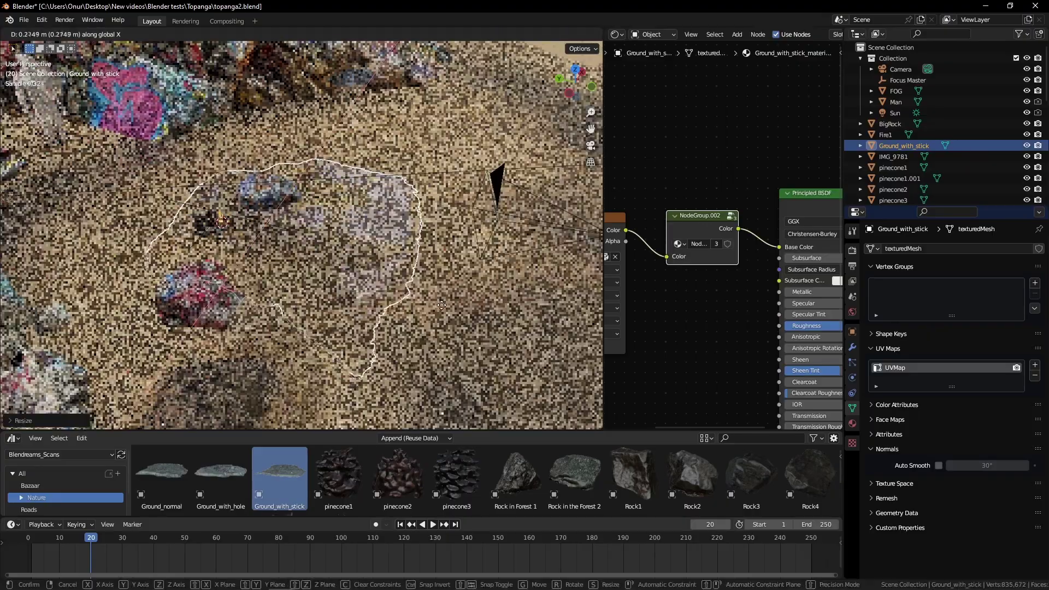
{"action": "left_click", "coordinate": [328, 246]}
{"action": "key", "text": "r"}
{"action": "key", "text": "z"}
{"action": "left_click", "coordinate": [310, 234]}
{"action": "key", "text": "g"}
{"action": "left_click", "coordinate": [339, 284]}
Try blending the Ground_with_stick patch into the sand by raising it about 0.06 m and lowering it about 0.02 m along Z
{"action": "key", "text": "KP_0"}
{"action": "key", "text": "g"}
{"action": "key", "text": "z"}
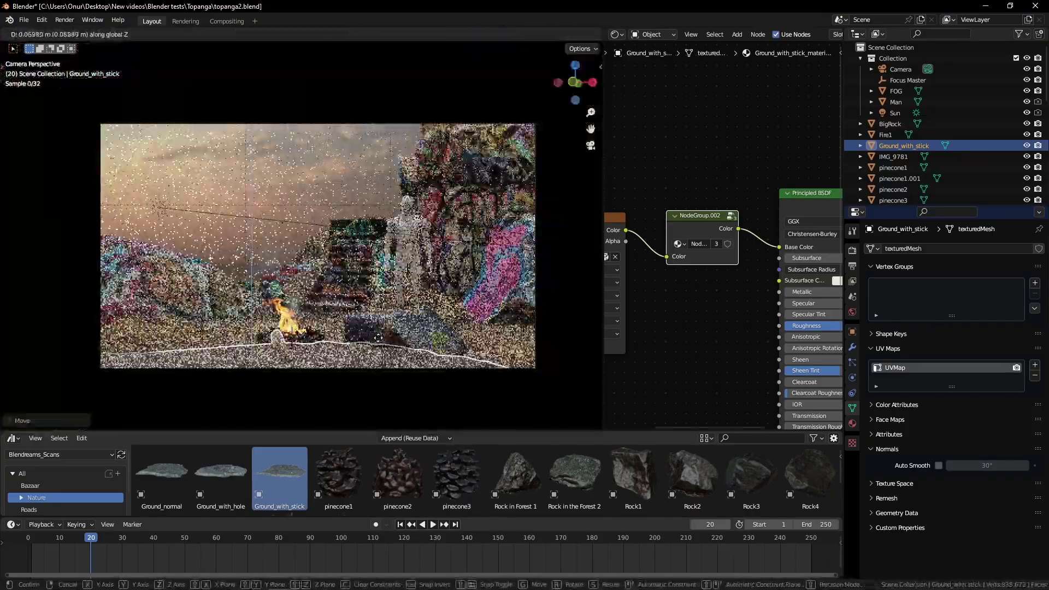
{"action": "left_click", "coordinate": [364, 339]}
{"action": "middle_click_drag", "start_coordinate": [364, 340], "coordinate": [411, 256]}
{"action": "key", "text": "g"}
{"action": "key", "text": "z"}
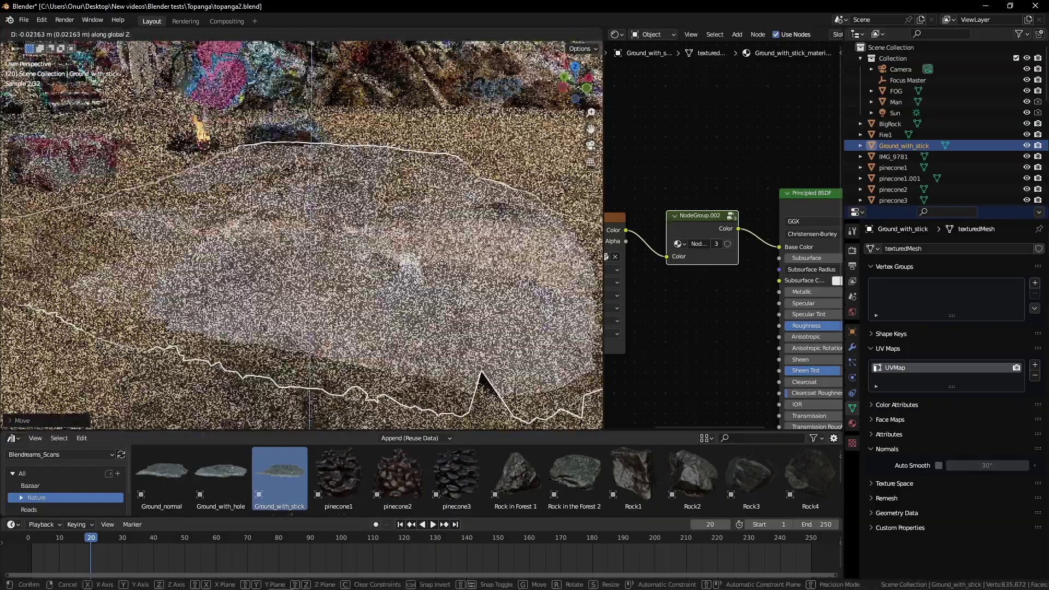
{"action": "left_click", "coordinate": [388, 284]}
{"action": "key", "text": "KP_0"}
{"action": "scroll", "coordinate": [358, 298], "scroll_direction": "up", "scroll_amount": 3}
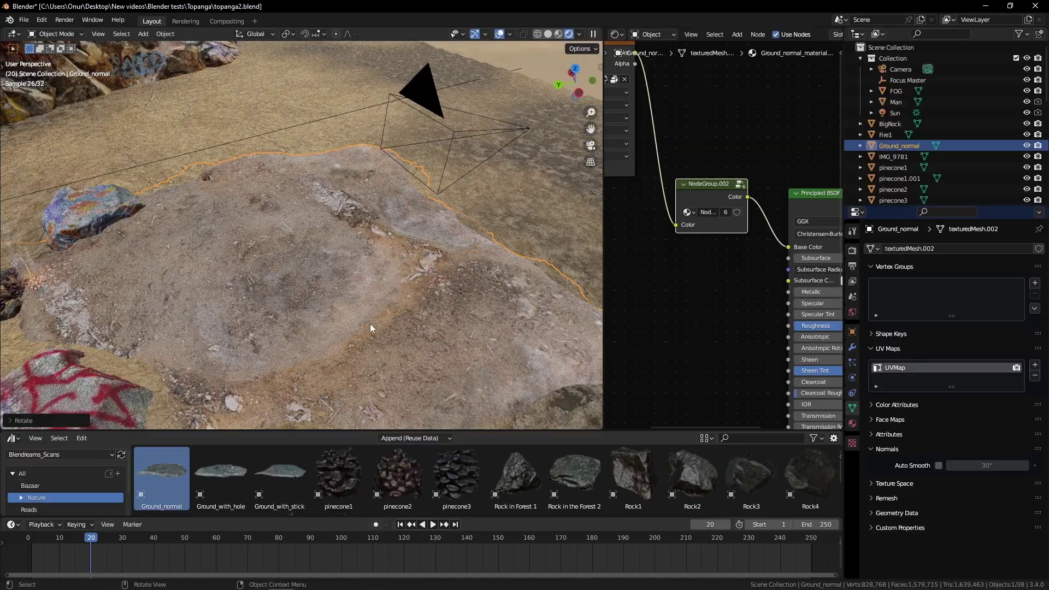
Adjust the height of the Ground_normal patch along Z as seen through the camera
{"action": "key", "text": "KP_0"}
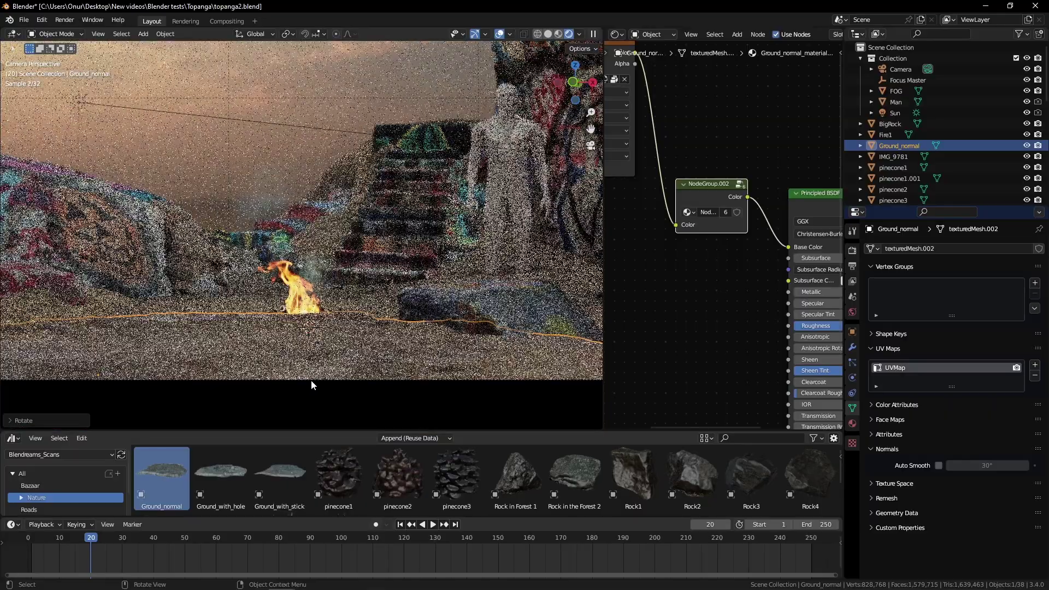
{"action": "key", "text": "g"}
{"action": "key", "text": "z"}
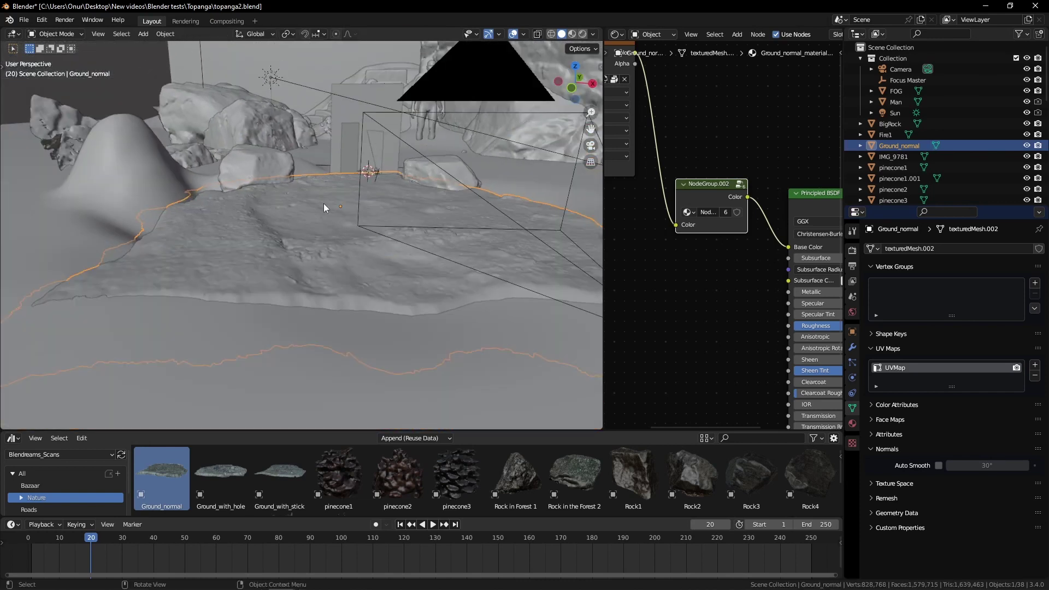
Inspect the Topanga_Rocks mesh behind the campfire in Edit Mode, and return to Object Mode in the camera view
{"action": "left_click", "coordinate": [263, 160]}
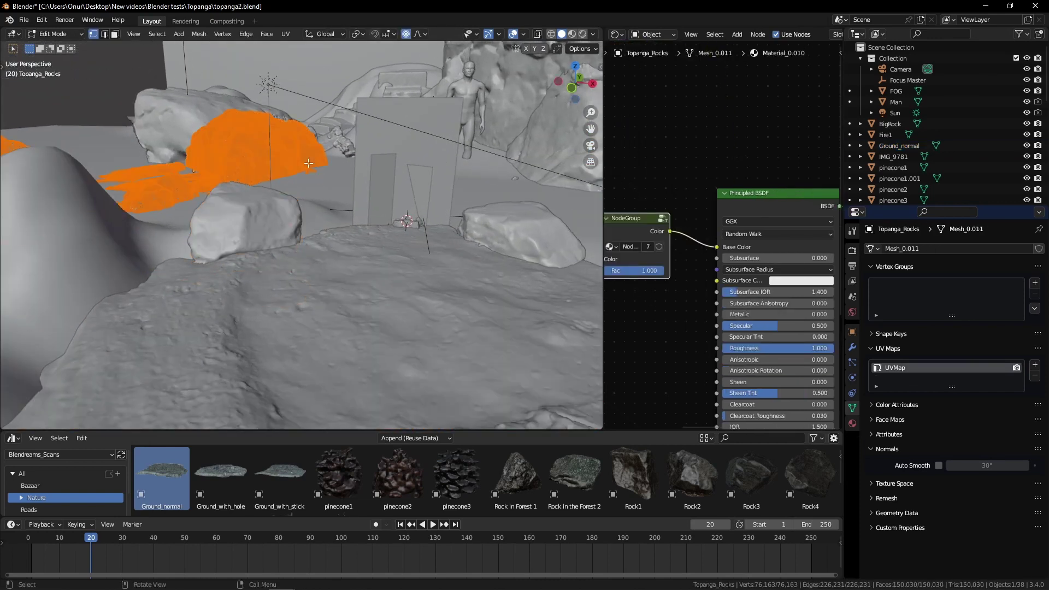
{"action": "scroll", "coordinate": [309, 163], "scroll_direction": "down", "scroll_amount": 3}
{"action": "middle_click_drag", "start_coordinate": [310, 167], "coordinate": [377, 178]}
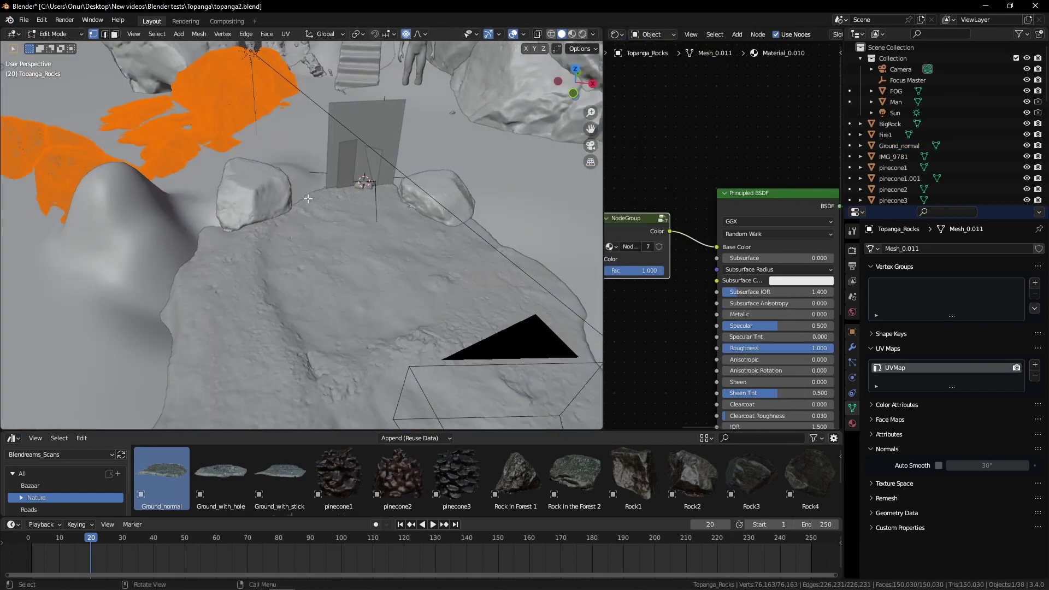
{"action": "key", "text": "Tab"}
{"action": "key", "text": "KP_0"}
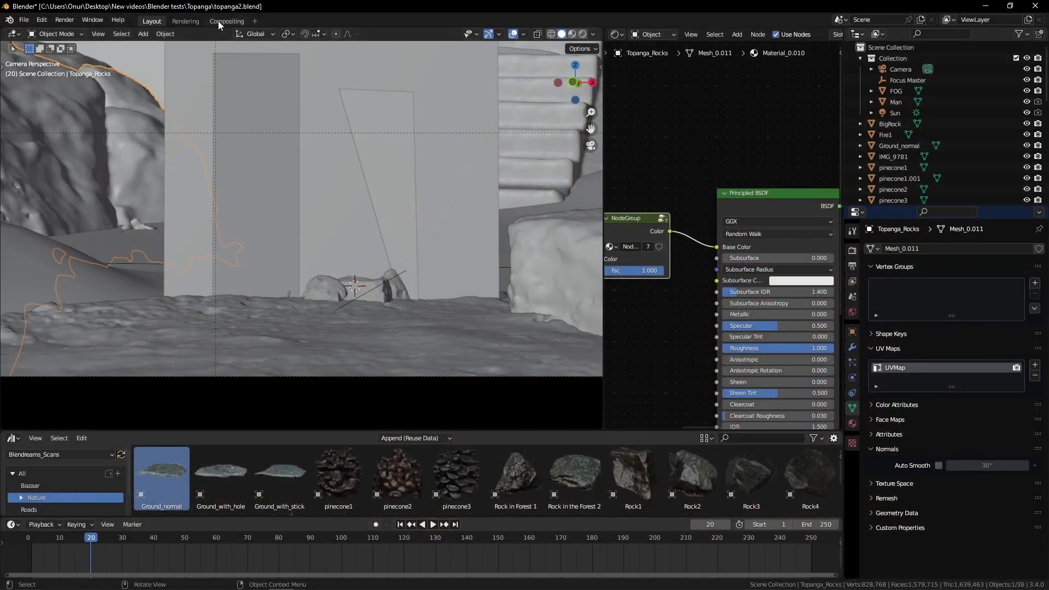
Open the Compositing workspace and preview the Glow output of the Mist and Glow group over the render
{"action": "left_click", "coordinate": [226, 21]}
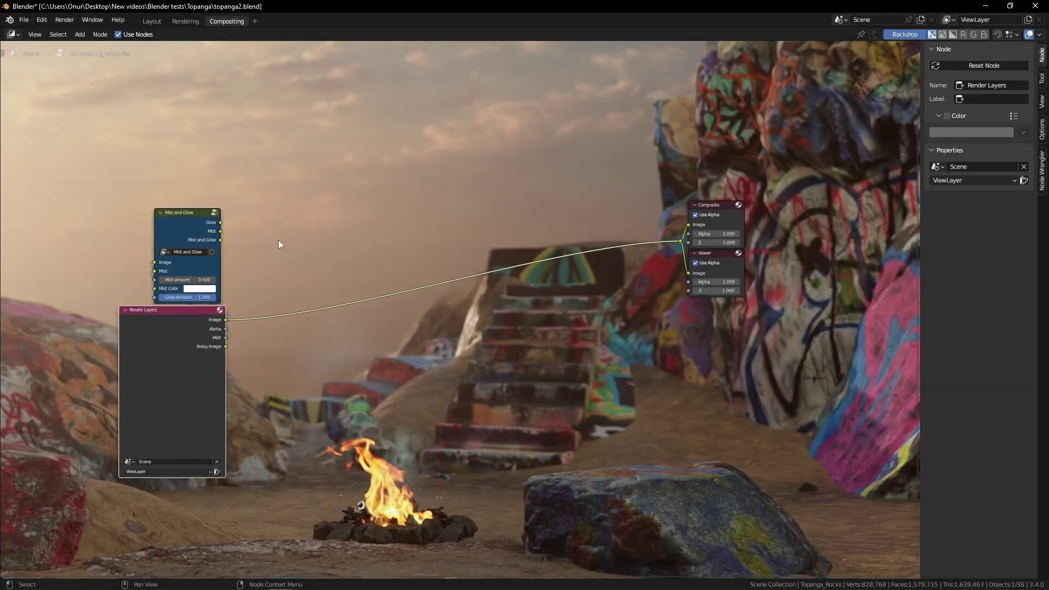
{"action": "scroll", "coordinate": [271, 241], "scroll_direction": "up", "scroll_amount": 2}
{"action": "left_click_drag", "start_coordinate": [149, 208], "coordinate": [156, 217]}
{"action": "left_click", "coordinate": [159, 214], "text": "ctrl+shift"}
Examine the Fog Glow Glare nodes and their mixing inside the Mist and Glow group
{"action": "key", "text": "Tab"}
{"action": "middle_click_drag", "start_coordinate": [528, 225], "coordinate": [444, 254]}
{"action": "left_click_drag", "start_coordinate": [444, 254], "coordinate": [427, 240]}
{"action": "scroll", "coordinate": [427, 232], "scroll_direction": "up", "scroll_amount": 2}
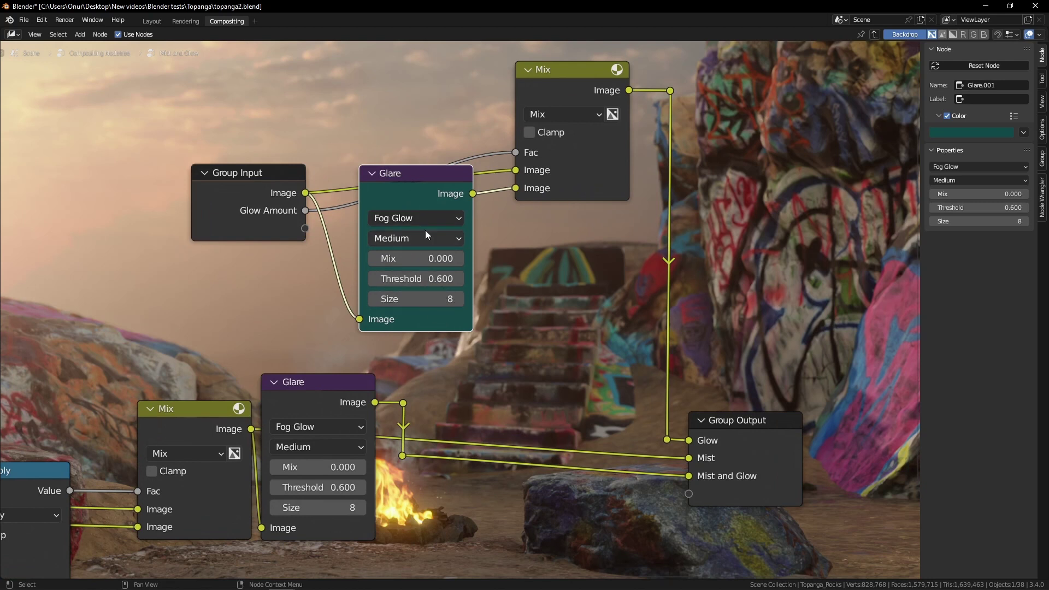
{"action": "key", "text": "Tab"}
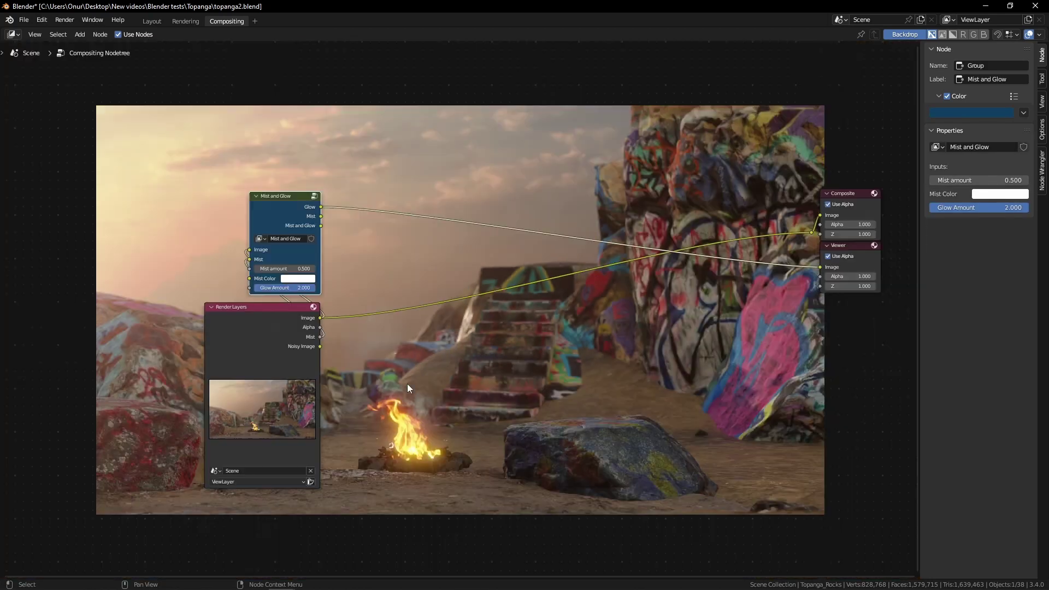
Move the Mist and Glow and Render Layers nodes clear of the image, and compare the raw render with the glow
{"action": "left_click_drag", "start_coordinate": [280, 204], "coordinate": [48, 185]}
{"action": "left_click_drag", "start_coordinate": [257, 318], "coordinate": [29, 314]}
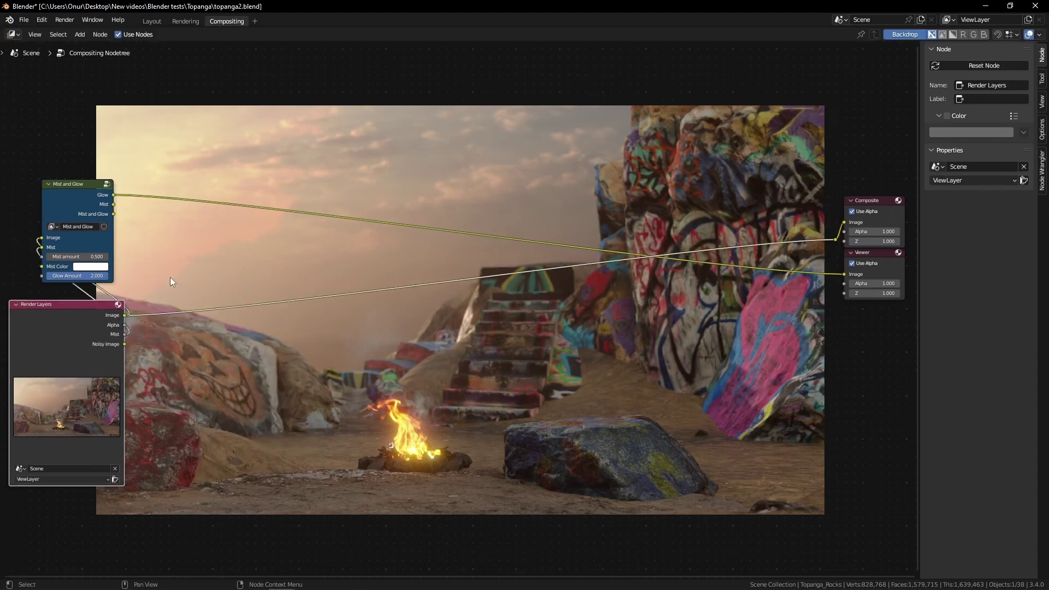
{"action": "left_click", "coordinate": [98, 322], "text": "ctrl+shift"}
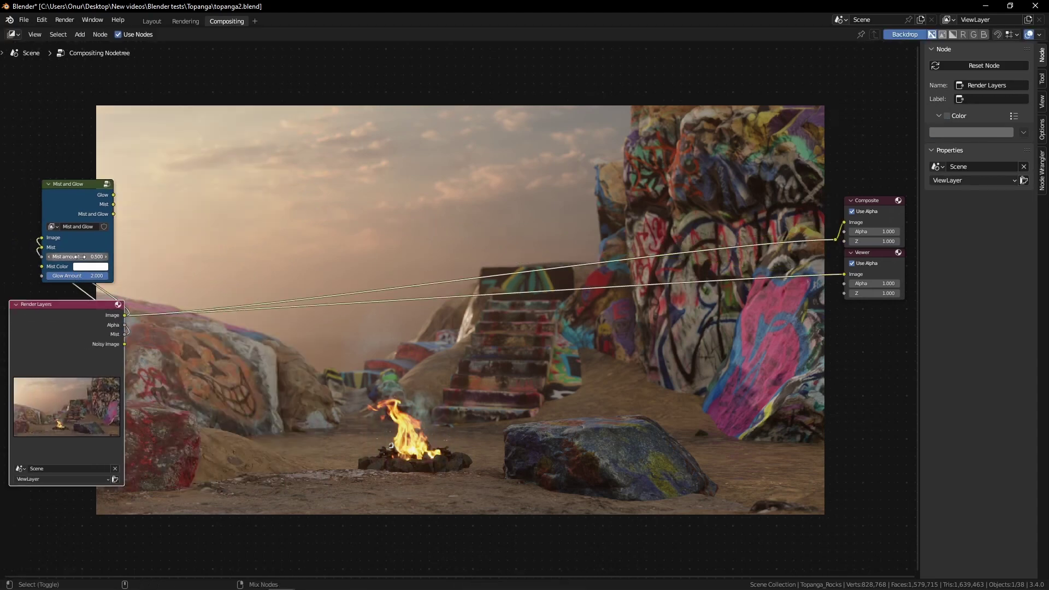
{"action": "left_click", "coordinate": [80, 237], "text": "ctrl+shift"}
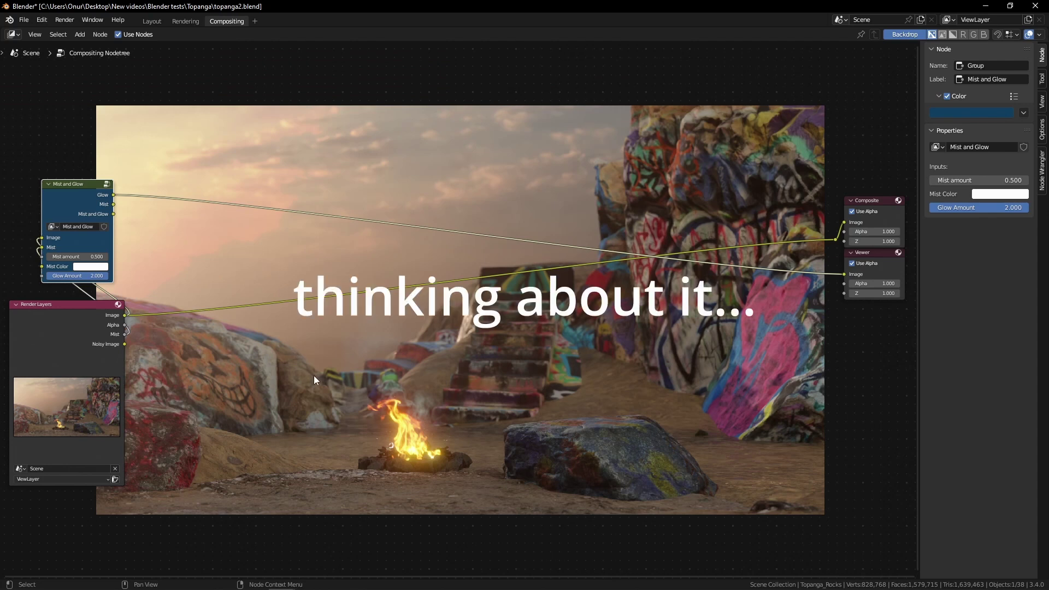
Add a Sphere Fade.png image node and make it the factor of a Mix node combining the glow and the raw render
{"action": "key", "text": "shift+a"}
{"action": "mouse_move", "coordinate": [314, 376]}
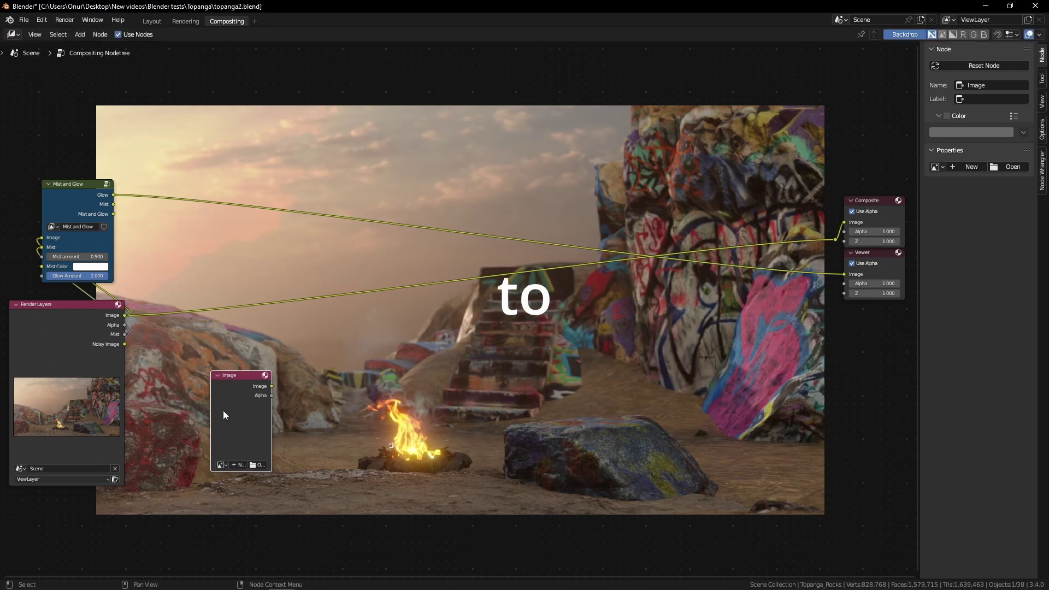
{"action": "left_click", "coordinate": [221, 465]}
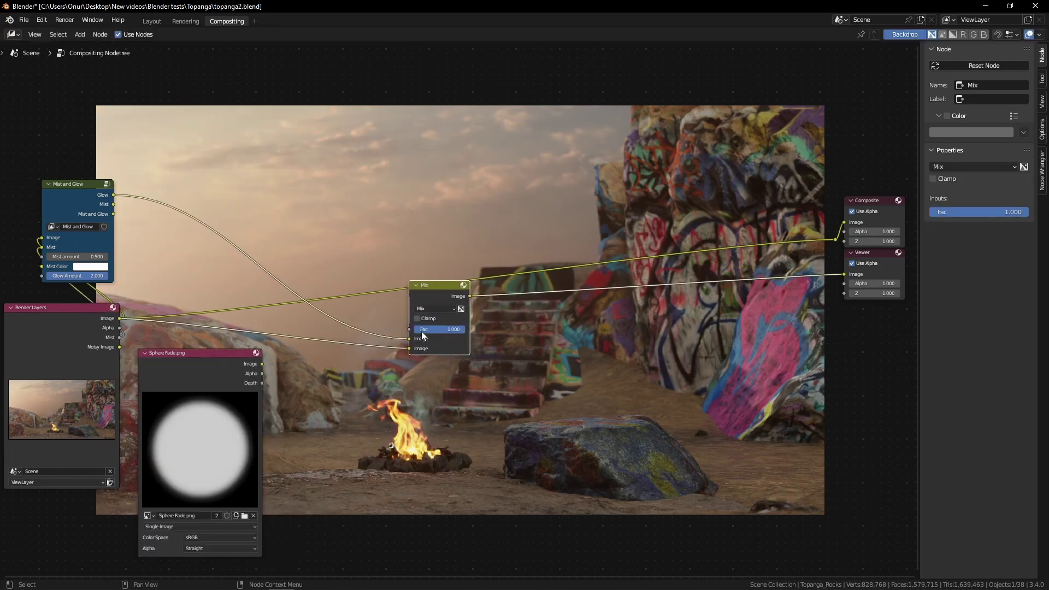
{"action": "left_click_drag", "start_coordinate": [263, 364], "coordinate": [268, 367]}
{"action": "left_click_drag", "start_coordinate": [378, 335], "coordinate": [409, 331]}
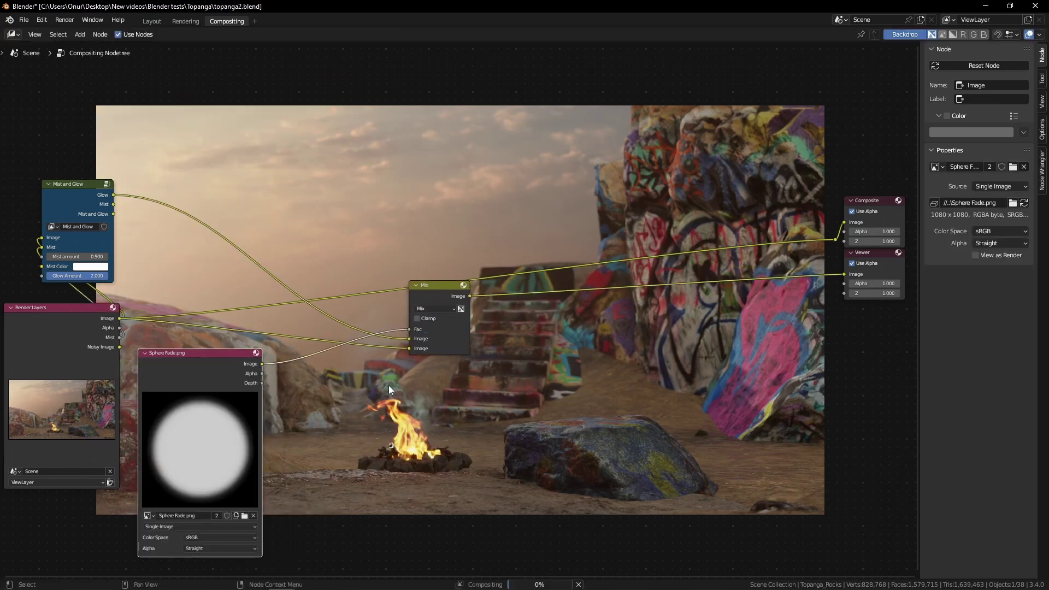
Preview the Sphere Fade mask and the mixed result, and swap the Mix node's two image inputs
{"action": "left_click", "coordinate": [224, 368], "text": "ctrl+shift"}
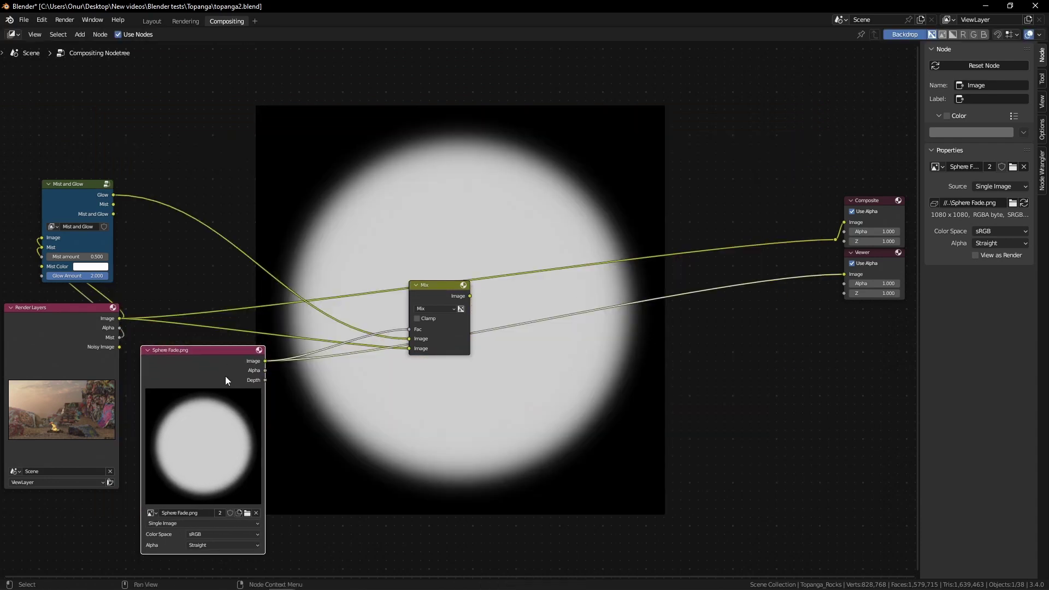
{"action": "left_click", "coordinate": [441, 302], "text": "ctrl+shift"}
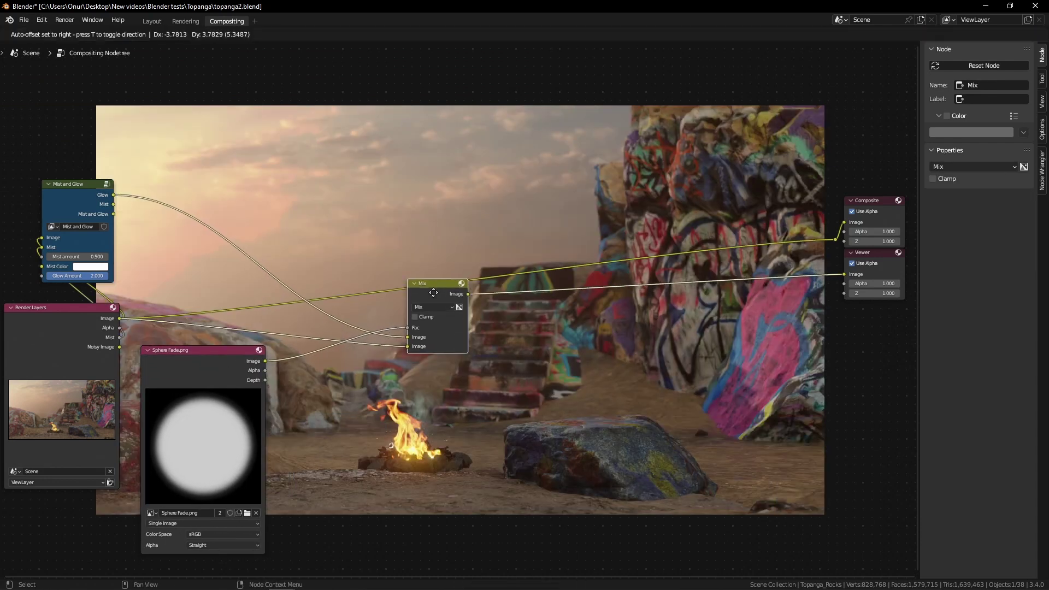
{"action": "left_click_drag", "start_coordinate": [405, 343], "coordinate": [407, 346]}
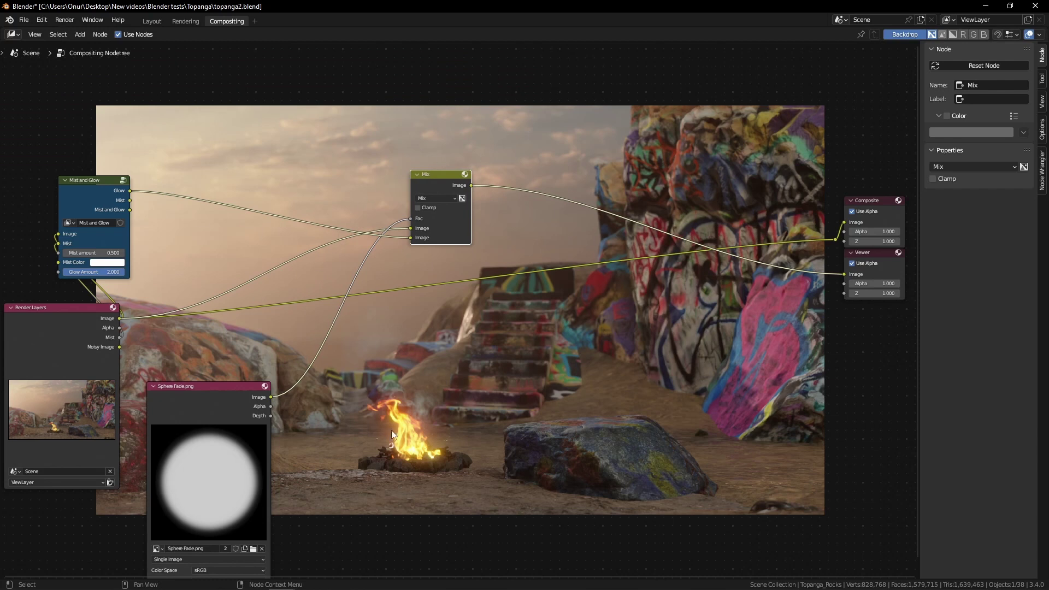
Compare the masked glow with the raw render, set the Glow Amount to 6, and move the Mix node beside the Mist and Glow group
{"action": "left_click", "coordinate": [111, 351], "text": "ctrl+shift"}
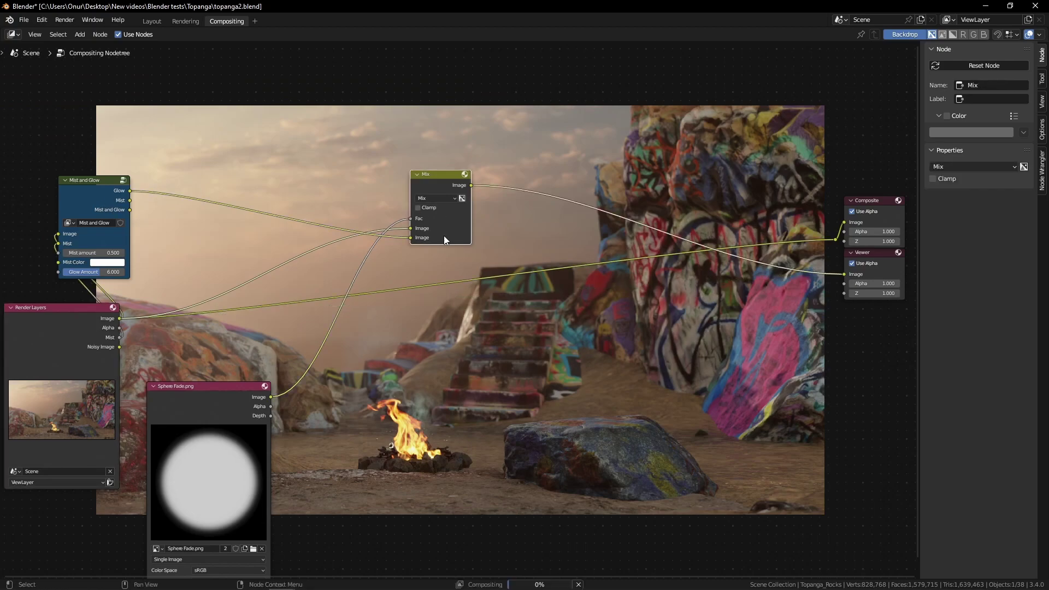
{"action": "left_click_drag", "start_coordinate": [443, 237], "coordinate": [208, 254]}
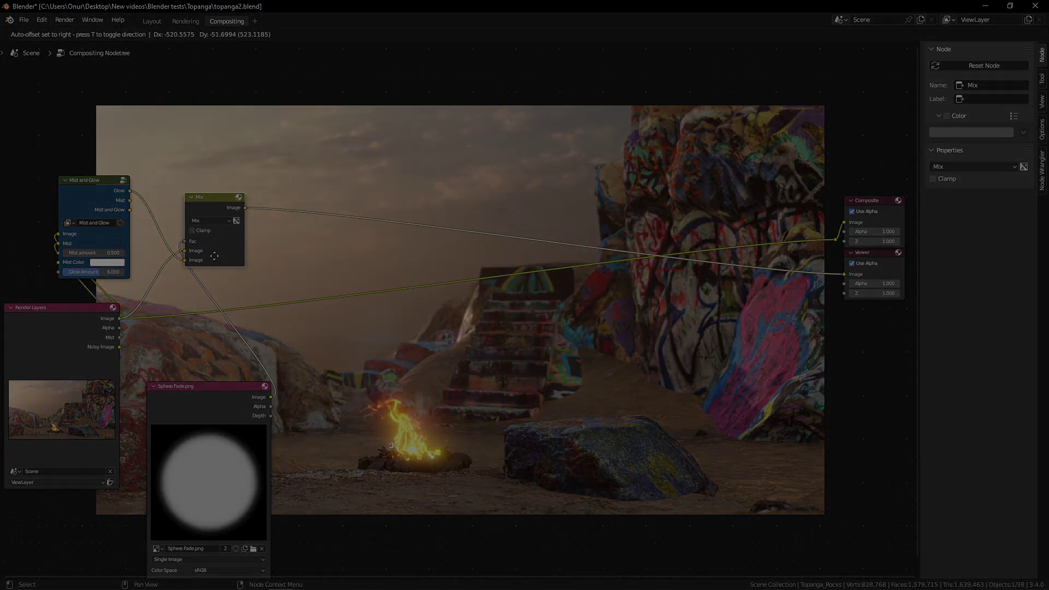